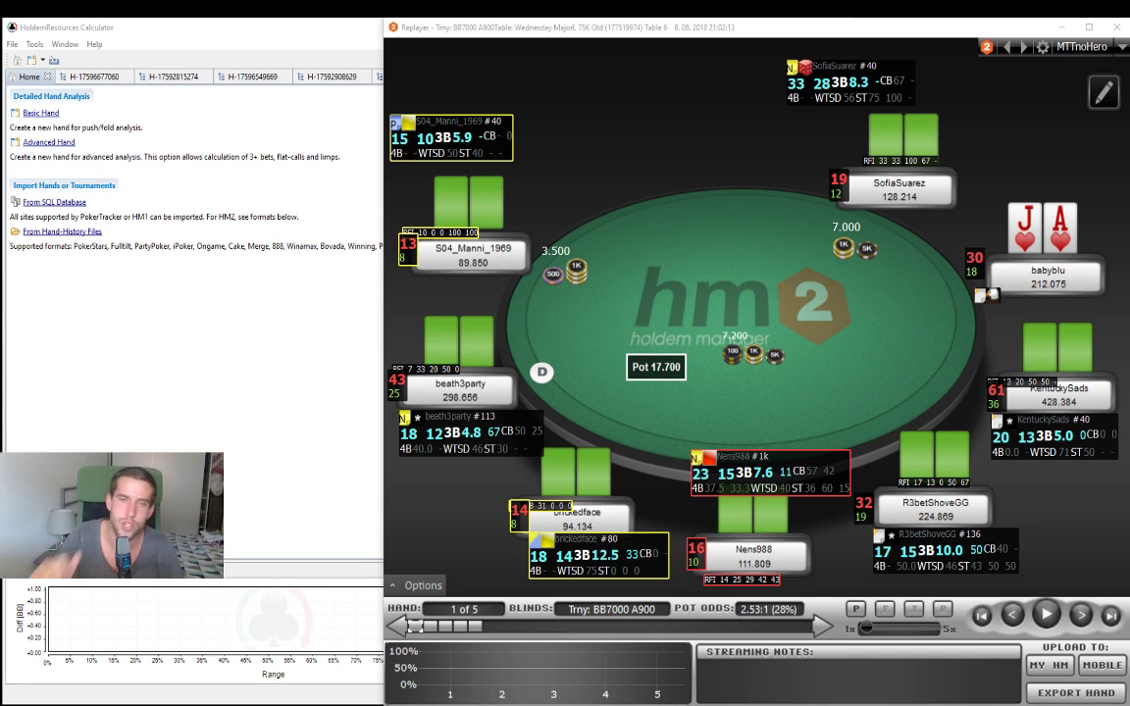
Advance the replay of hand 1 of 5 through the 14.000 open-raise, the 111.809 all-in and the remaining folds.
{"action": "left_click", "coordinate": [1083, 615]}
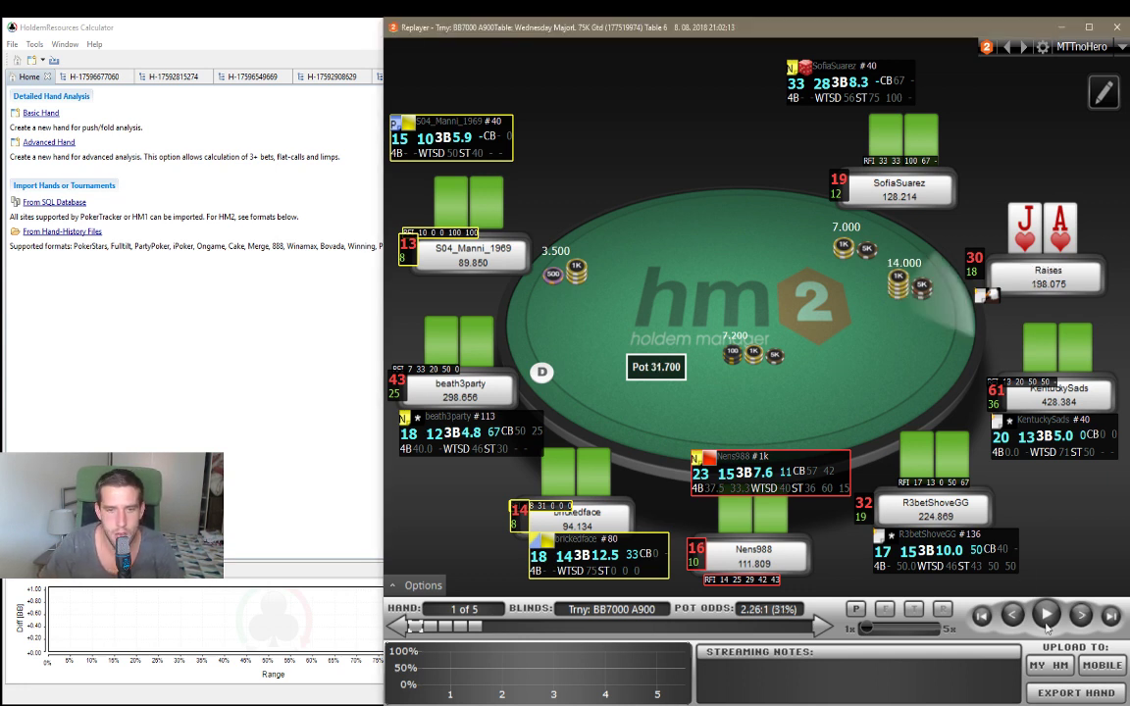
{"action": "left_click", "coordinate": [1081, 618]}
{"action": "left_click", "coordinate": [1081, 618]}
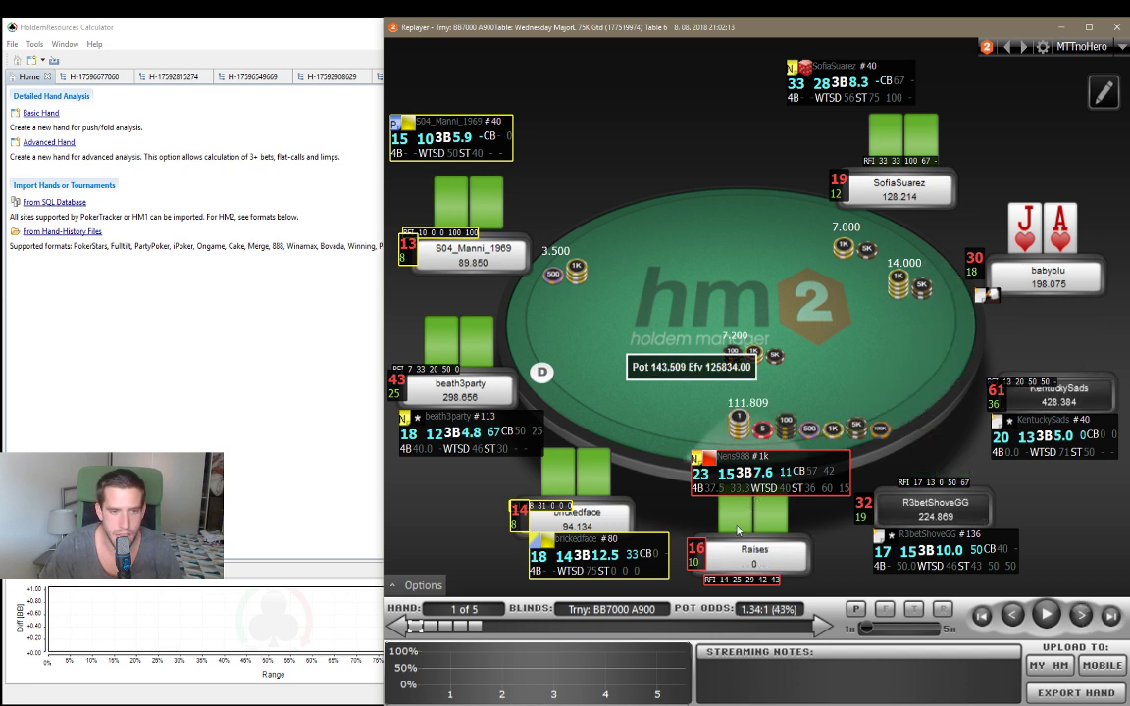
{"action": "left_click", "coordinate": [1080, 616]}
{"action": "left_click", "coordinate": [1080, 617]}
{"action": "left_click", "coordinate": [1079, 617]}
{"action": "left_click", "coordinate": [1077, 617]}
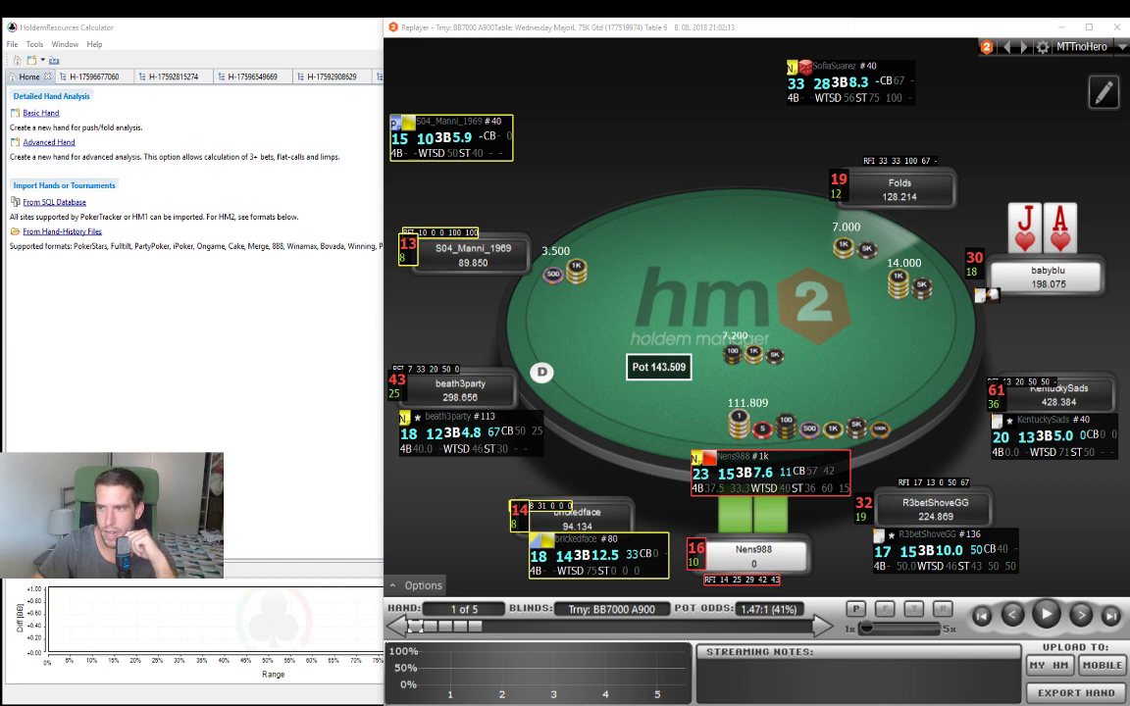
{"action": "key", "text": "alt+Tab"}
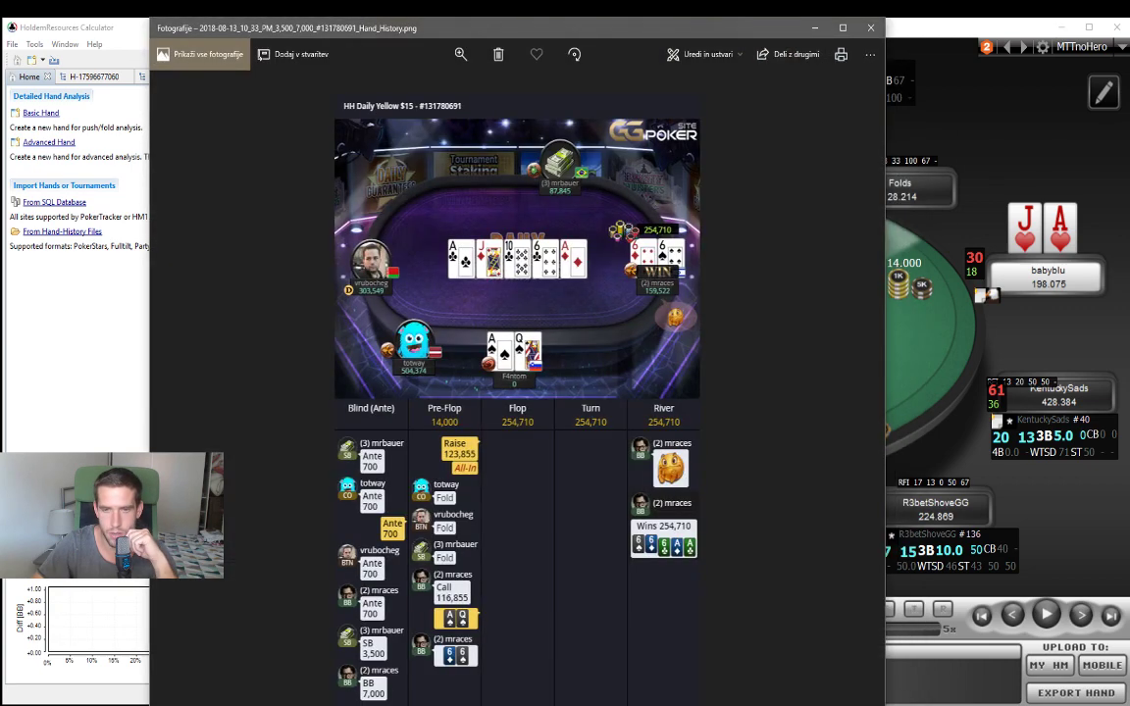
{"action": "key", "text": "alt+Tab"}
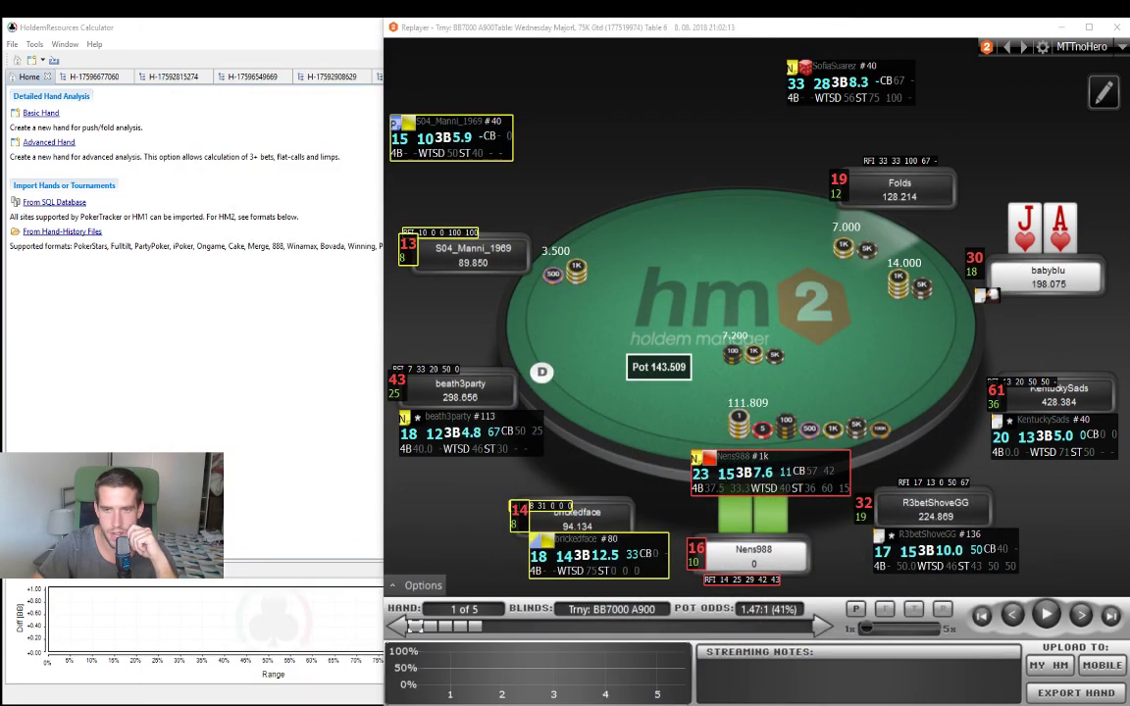
{"action": "left_click", "coordinate": [221, 273]}
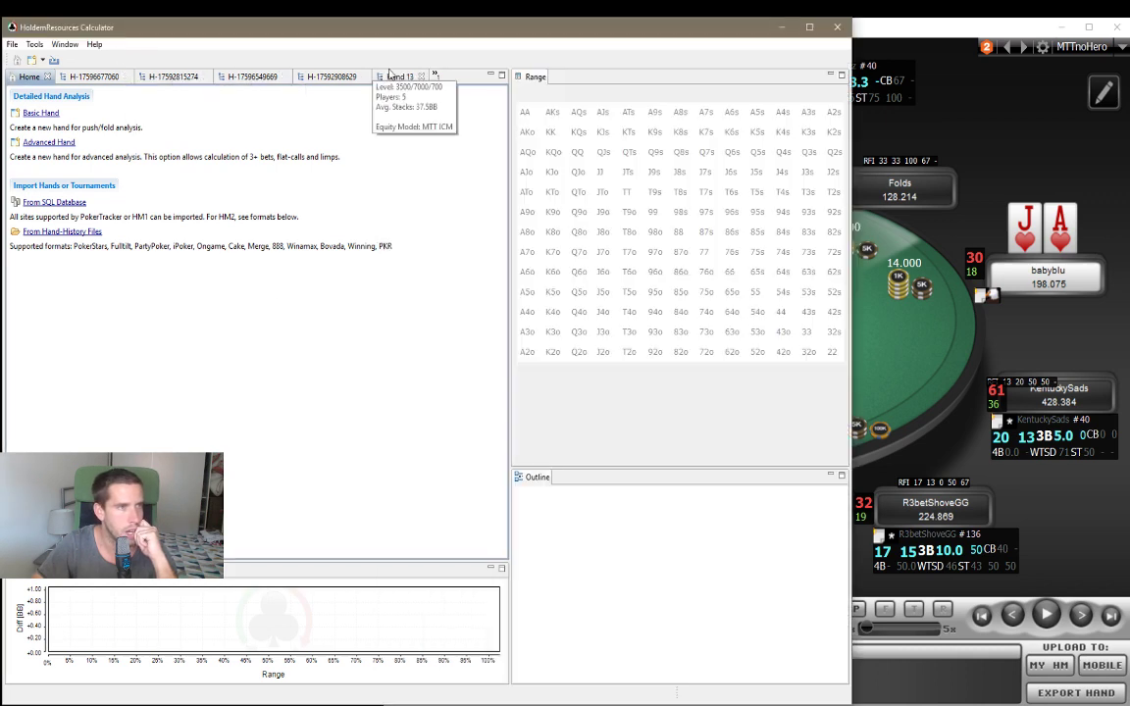
{"action": "left_click", "coordinate": [435, 76]}
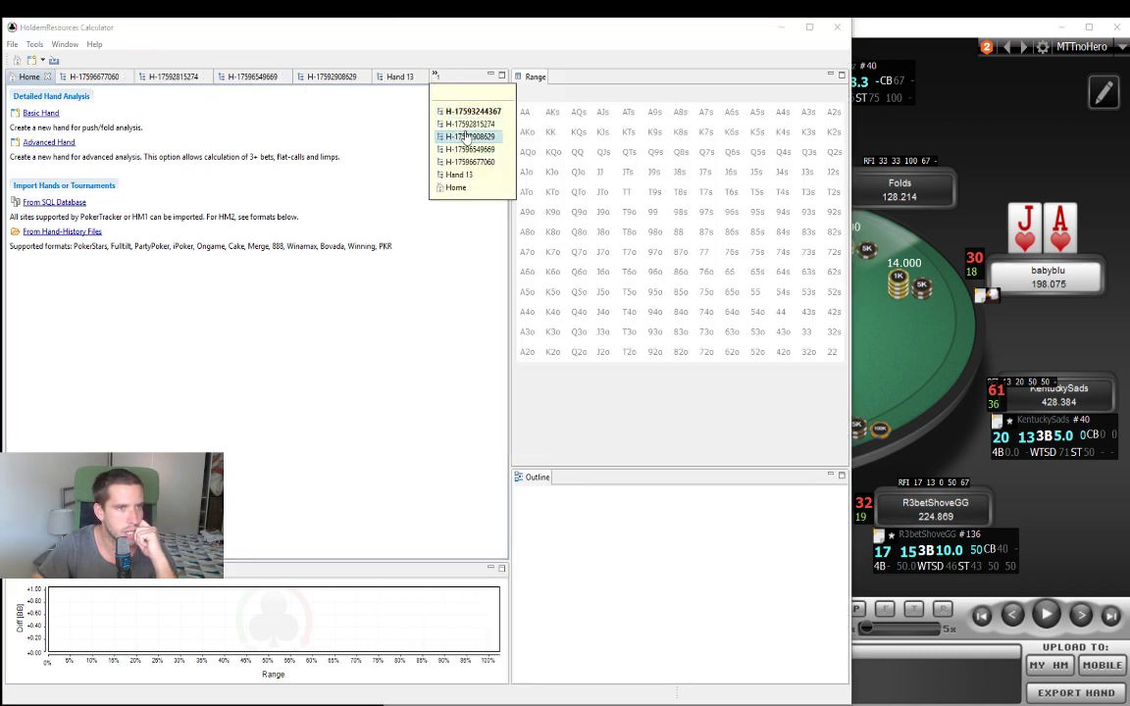
{"action": "left_click", "coordinate": [471, 111]}
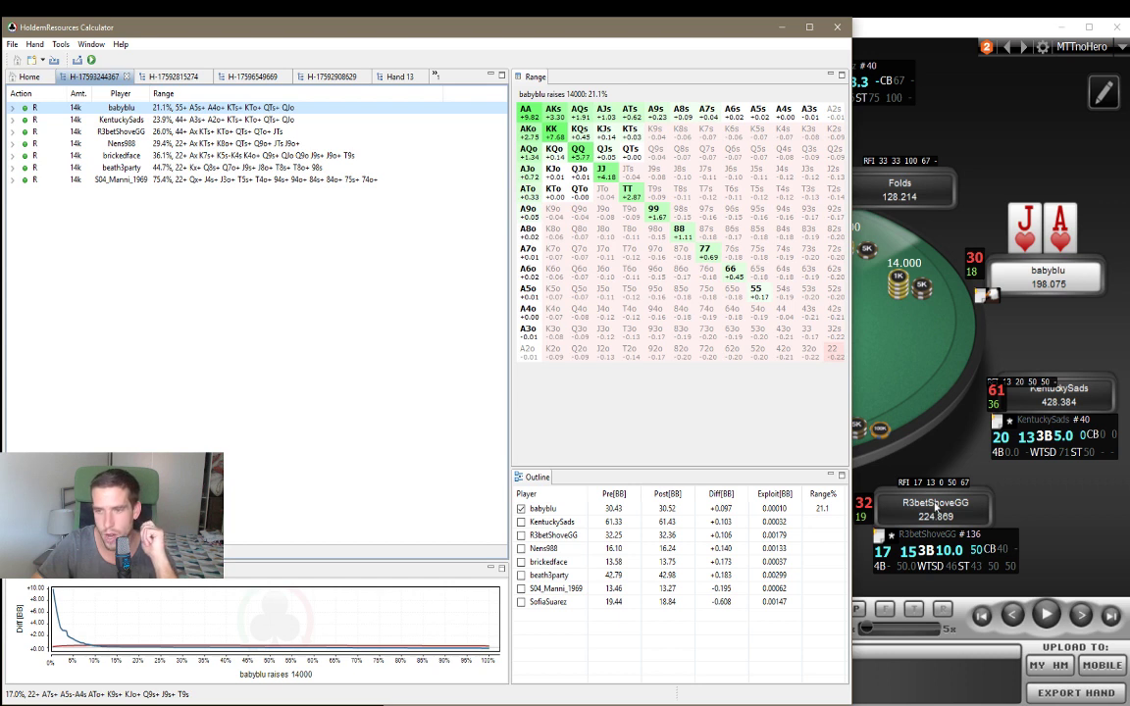
{"action": "left_click", "coordinate": [1129, 572]}
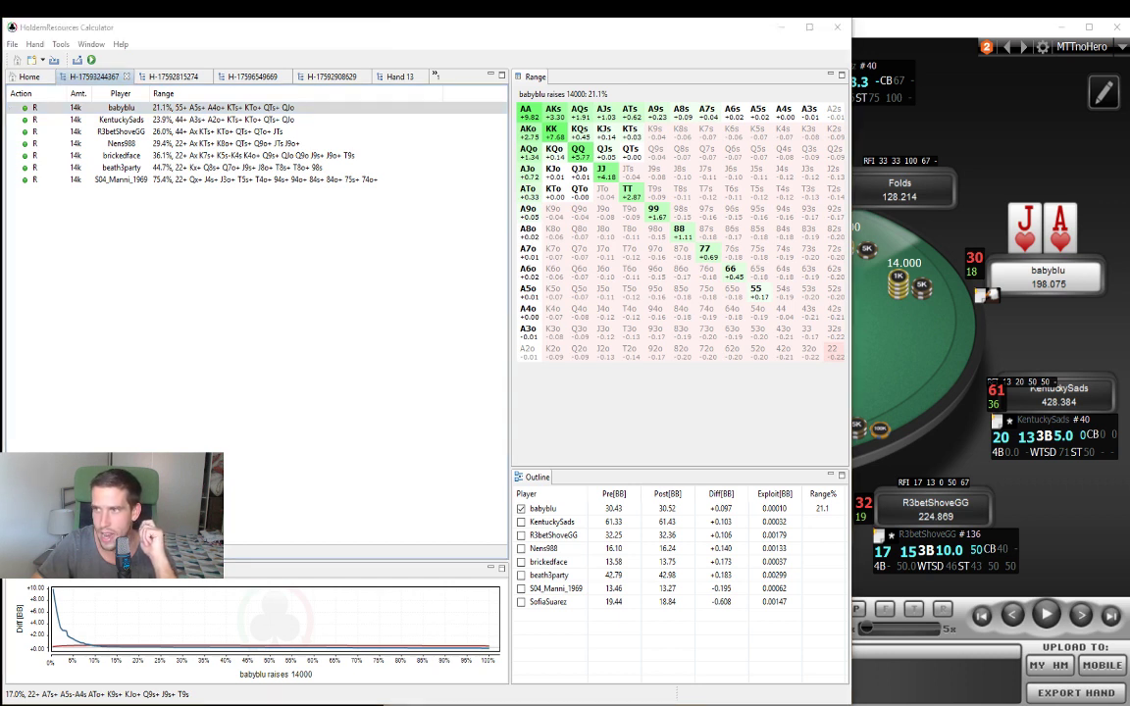
{"action": "left_click", "coordinate": [12, 108]}
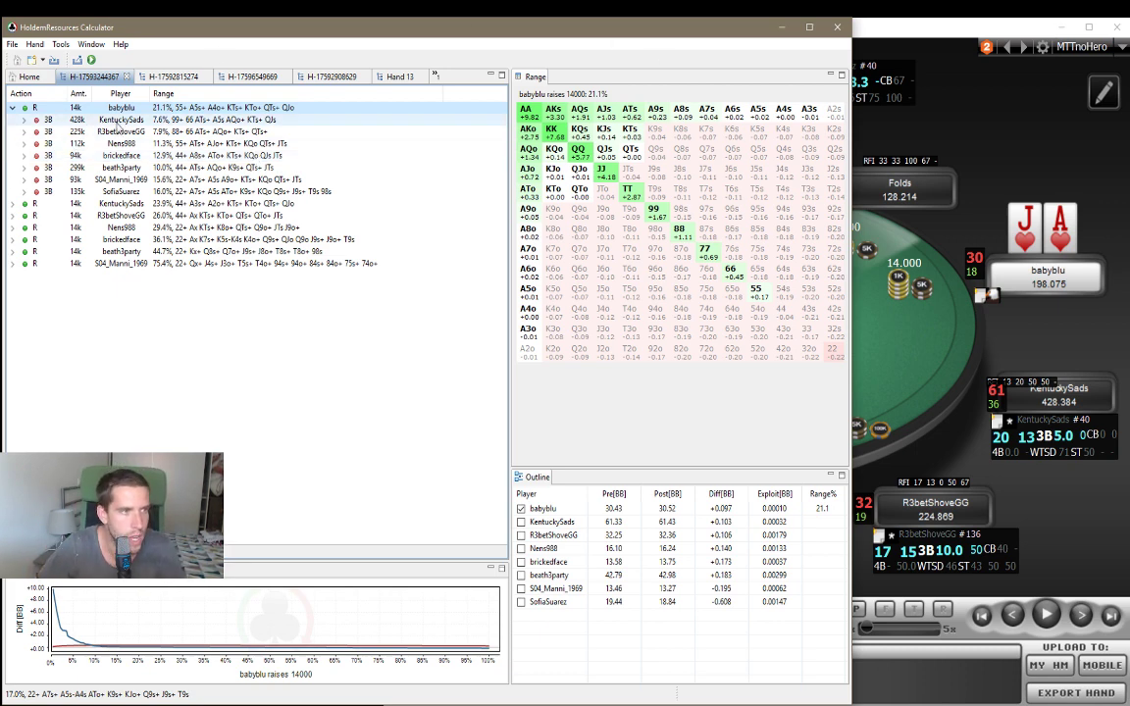
Examine the 112k 3-bet range against the first 14k raise and the original raiser's 98k calling range.
{"action": "left_click", "coordinate": [873, 383]}
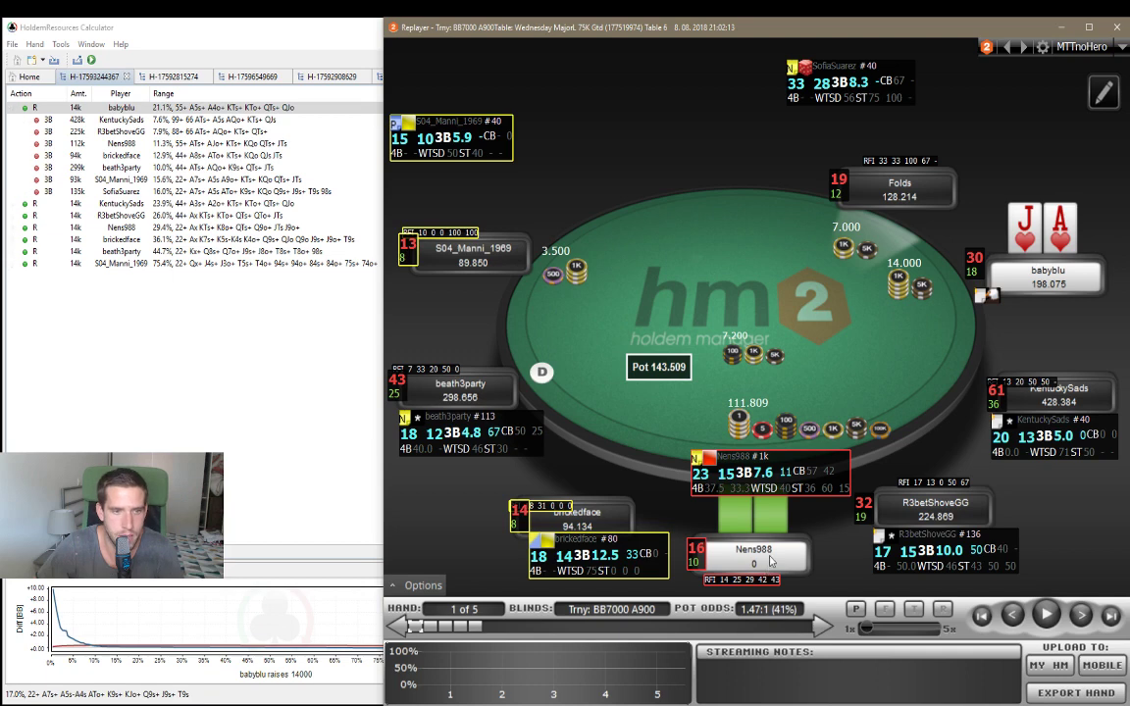
{"action": "left_click", "coordinate": [125, 143]}
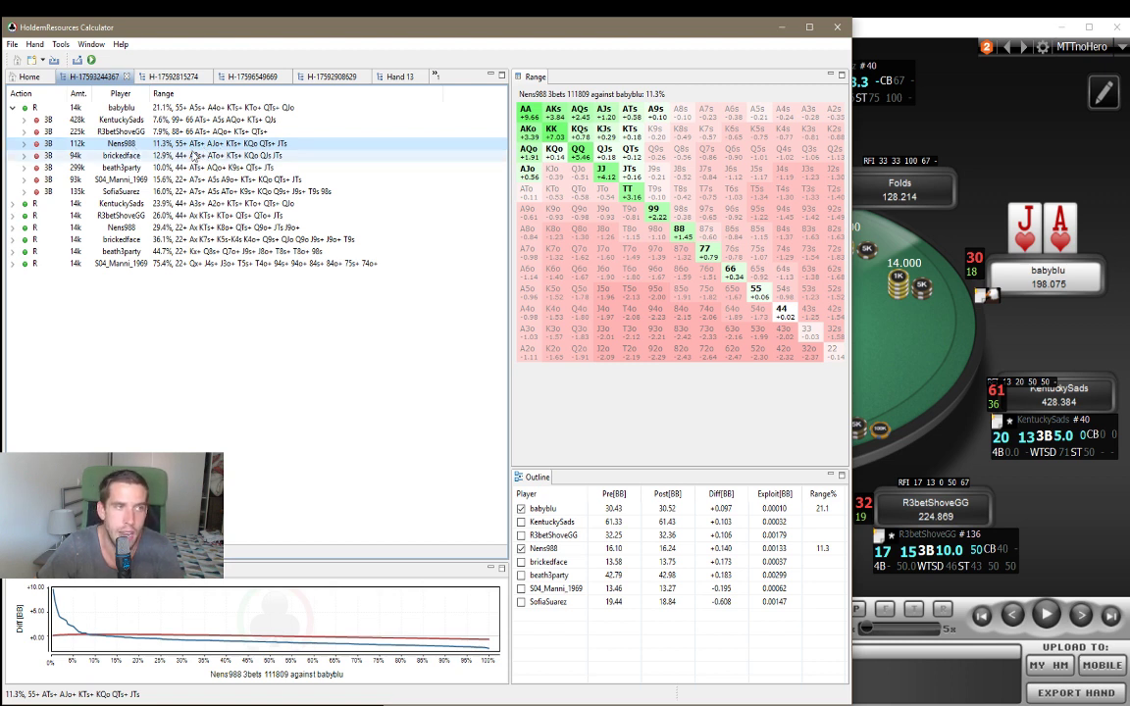
{"action": "left_click", "coordinate": [24, 143]}
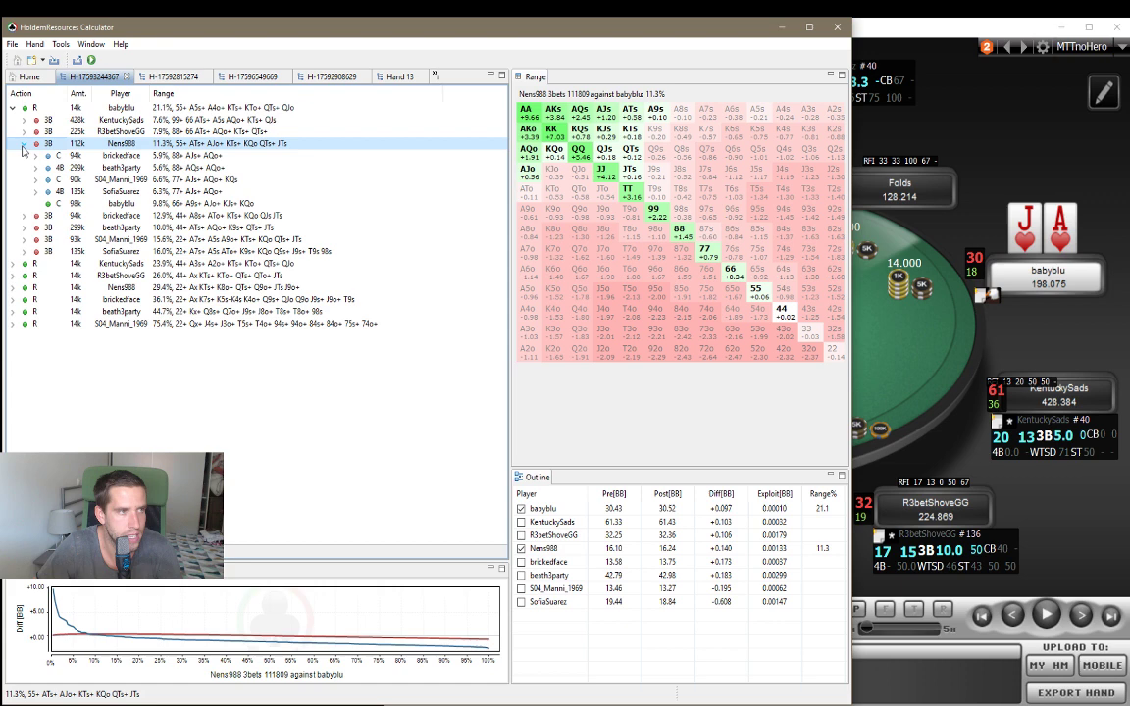
{"action": "left_click", "coordinate": [123, 203]}
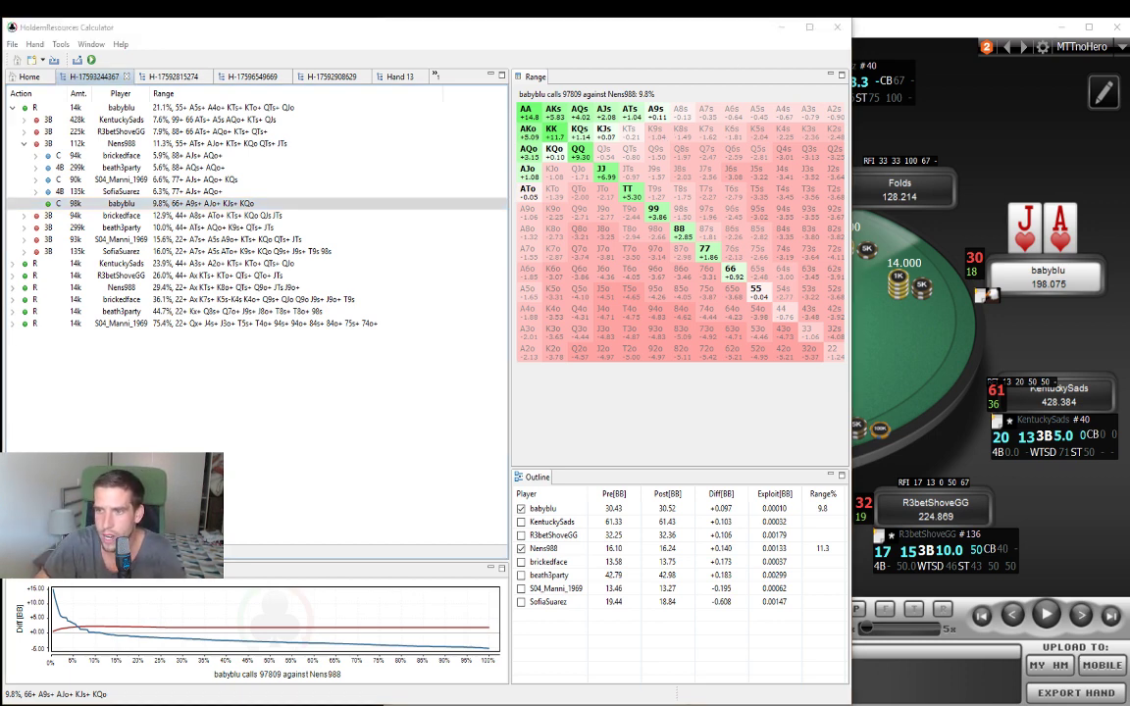
Edit the 112k 3-bettor's range, removing 44, 55 and A9s.
{"action": "left_click", "coordinate": [181, 147]}
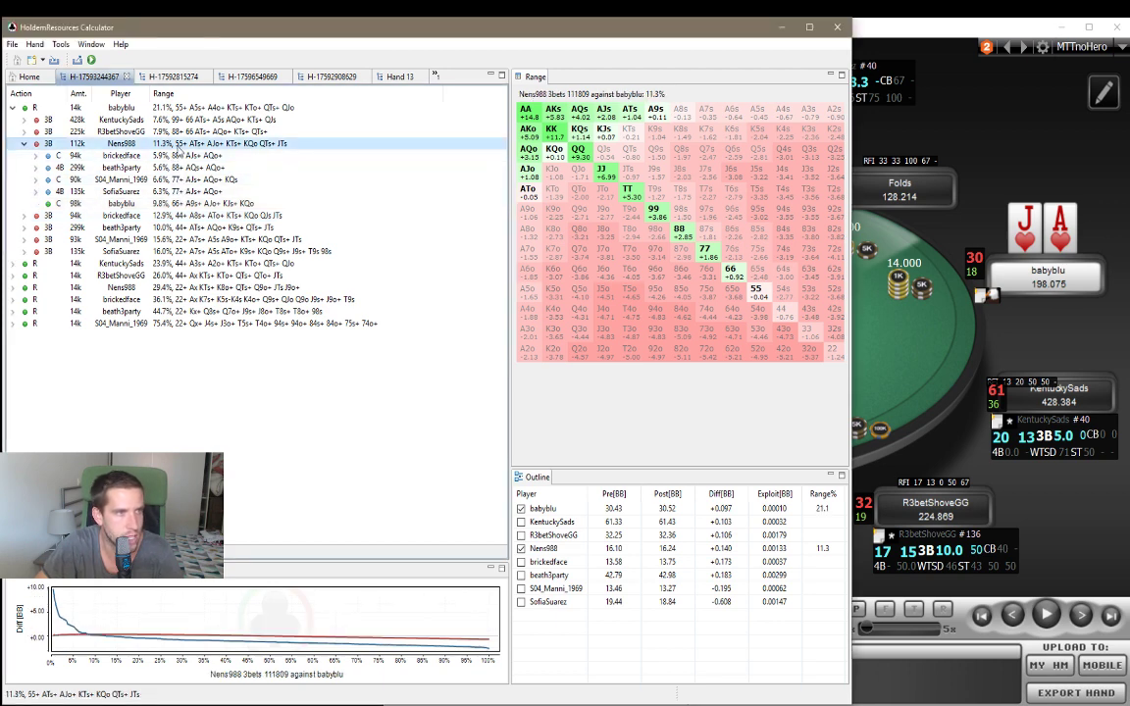
{"action": "right_click", "coordinate": [181, 145]}
{"action": "left_click", "coordinate": [274, 182]}
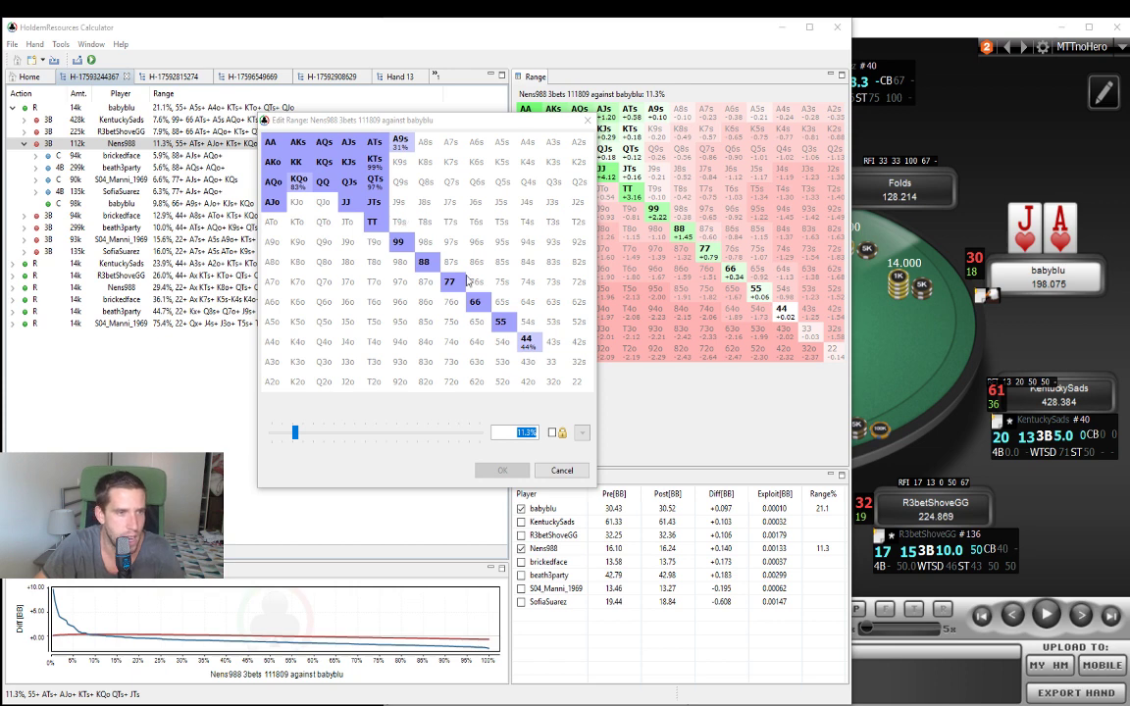
{"action": "left_click", "coordinate": [528, 340]}
{"action": "left_click", "coordinate": [527, 340]}
{"action": "left_click", "coordinate": [499, 323]}
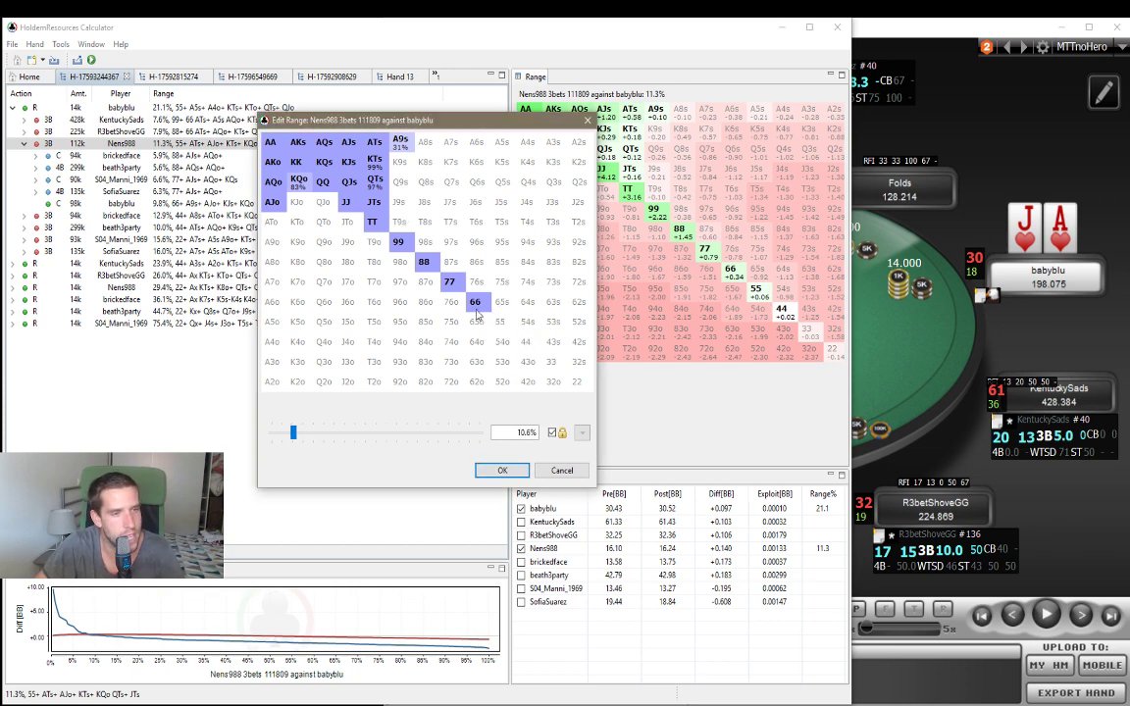
{"action": "left_click", "coordinate": [400, 147]}
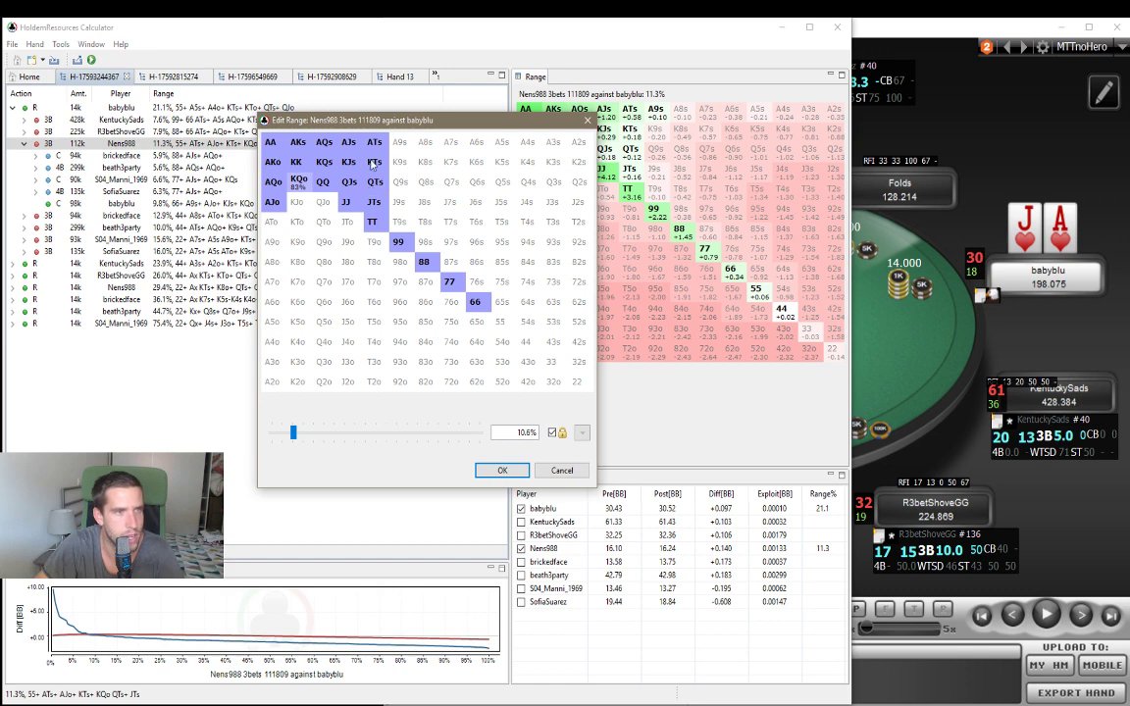
Remove KTs, QTs, JTs and KQo from the 3-bet range and apply the 8.9% range.
{"action": "left_click", "coordinate": [372, 162]}
{"action": "left_click", "coordinate": [379, 185]}
{"action": "left_click", "coordinate": [382, 199]}
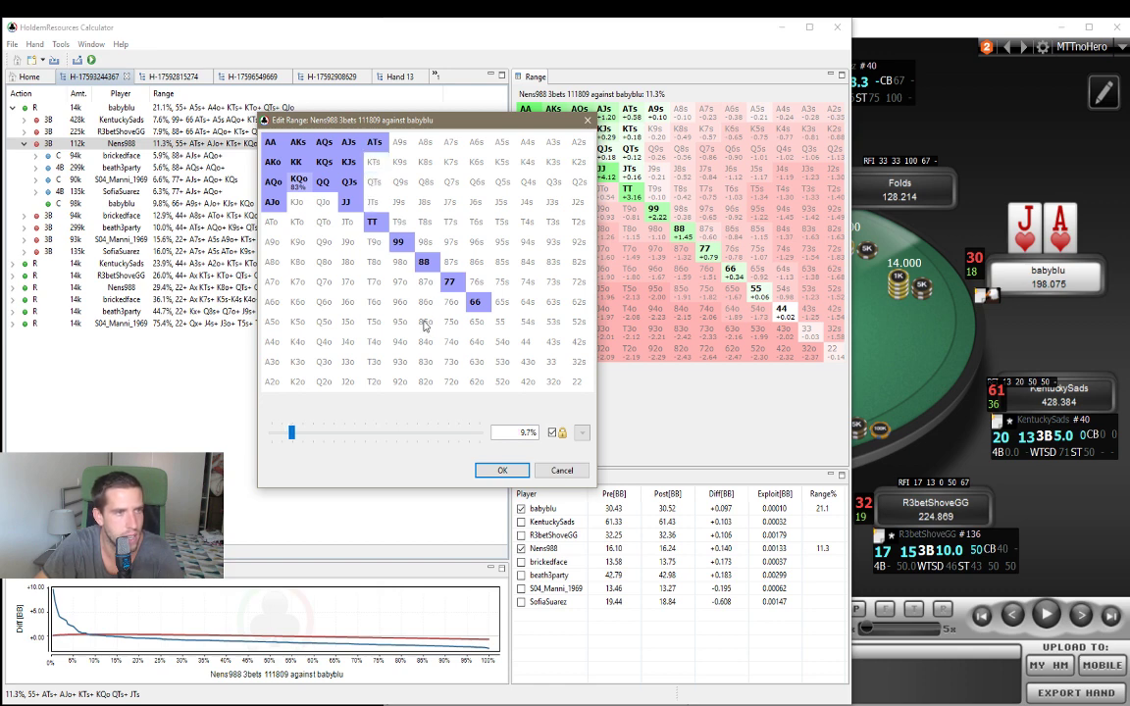
{"action": "left_click", "coordinate": [297, 188]}
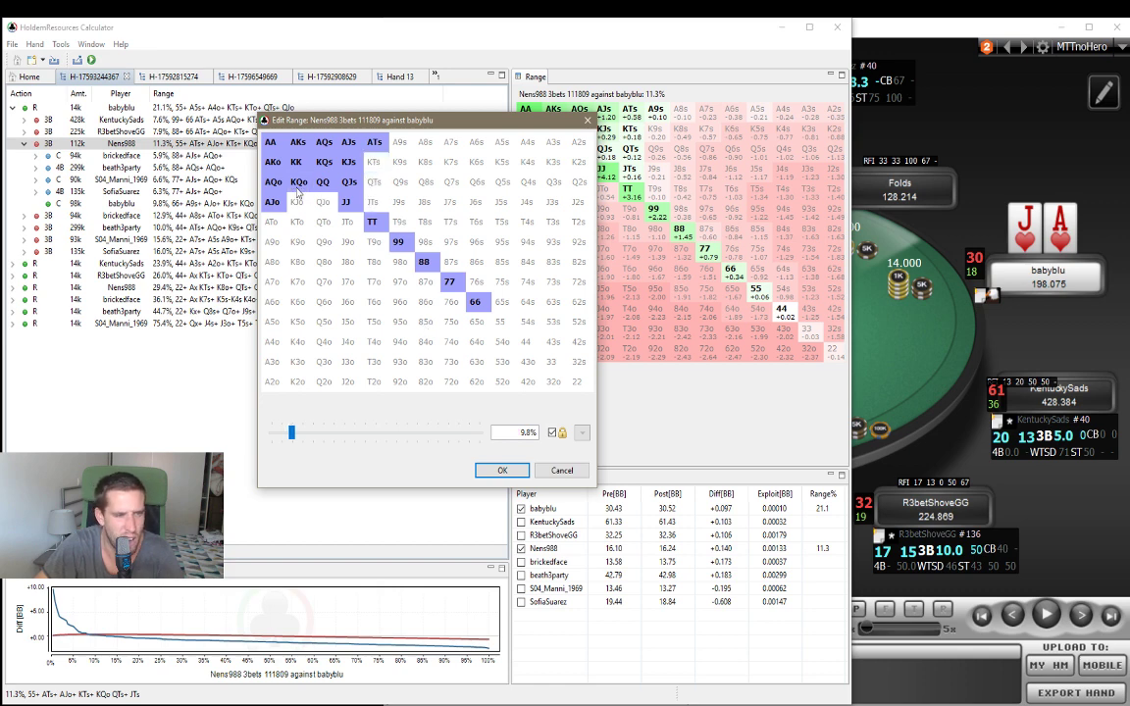
{"action": "left_click", "coordinate": [297, 186]}
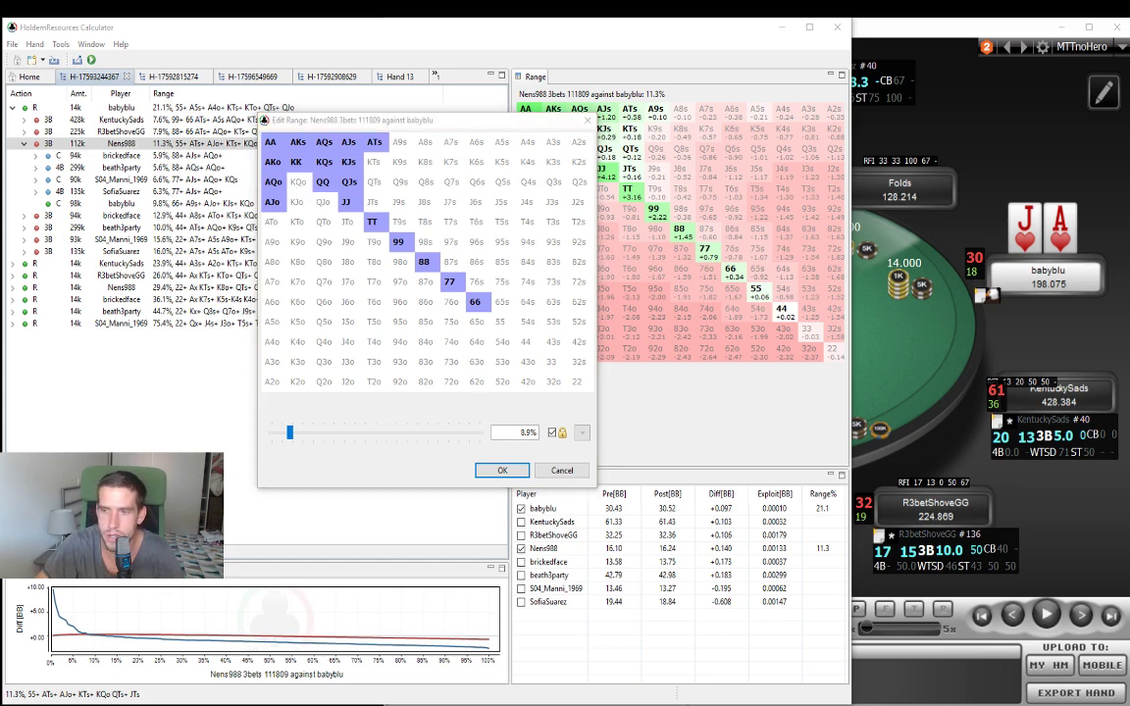
{"action": "left_click", "coordinate": [500, 472]}
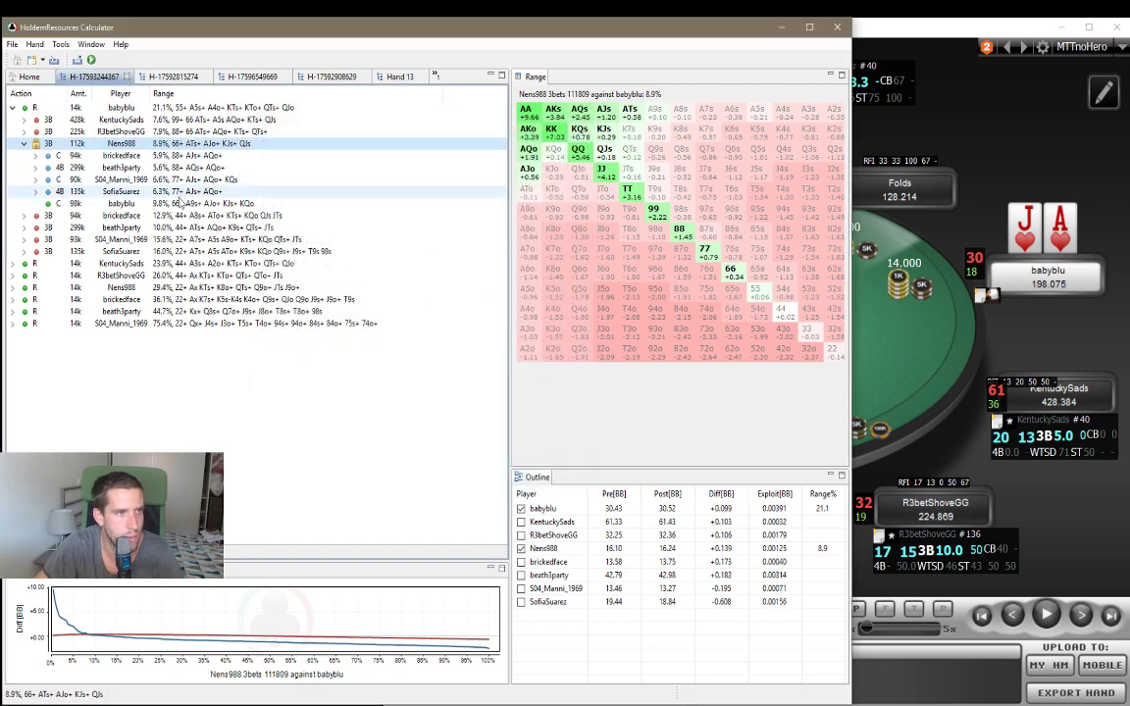
Review the original raiser's 98k calling range, then look up the all-in player's positional 3-bet statistics in the hand replayer.
{"action": "left_click", "coordinate": [182, 203]}
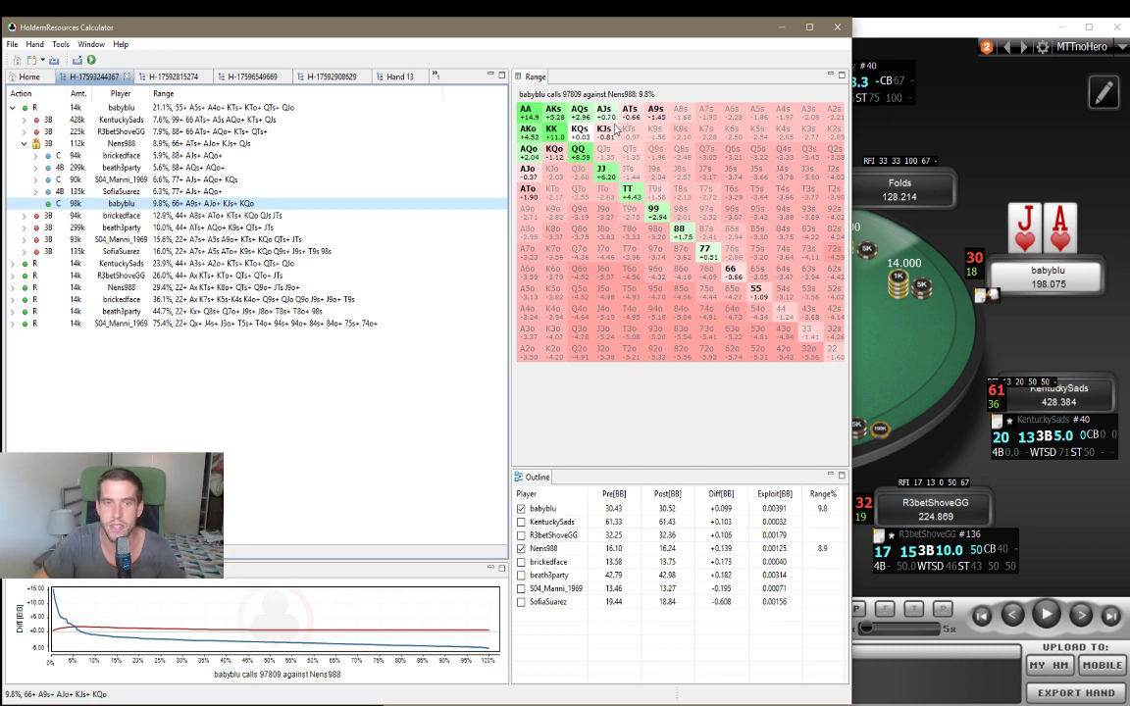
{"action": "left_click", "coordinate": [861, 253]}
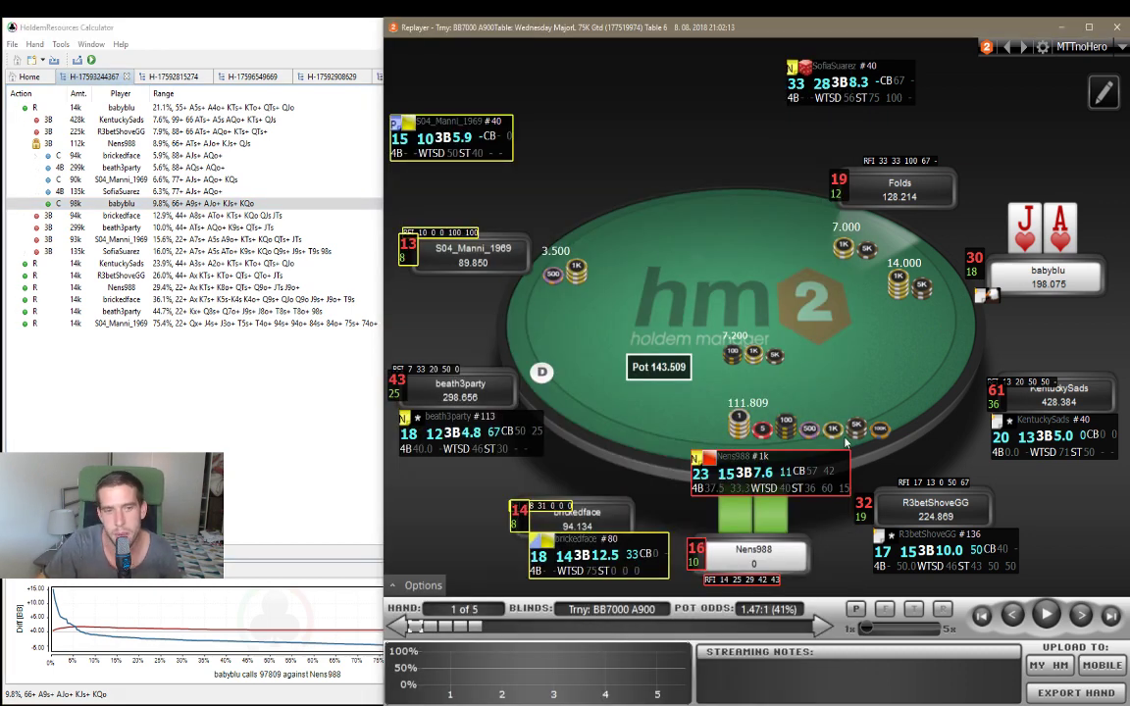
{"action": "left_click", "coordinate": [771, 474]}
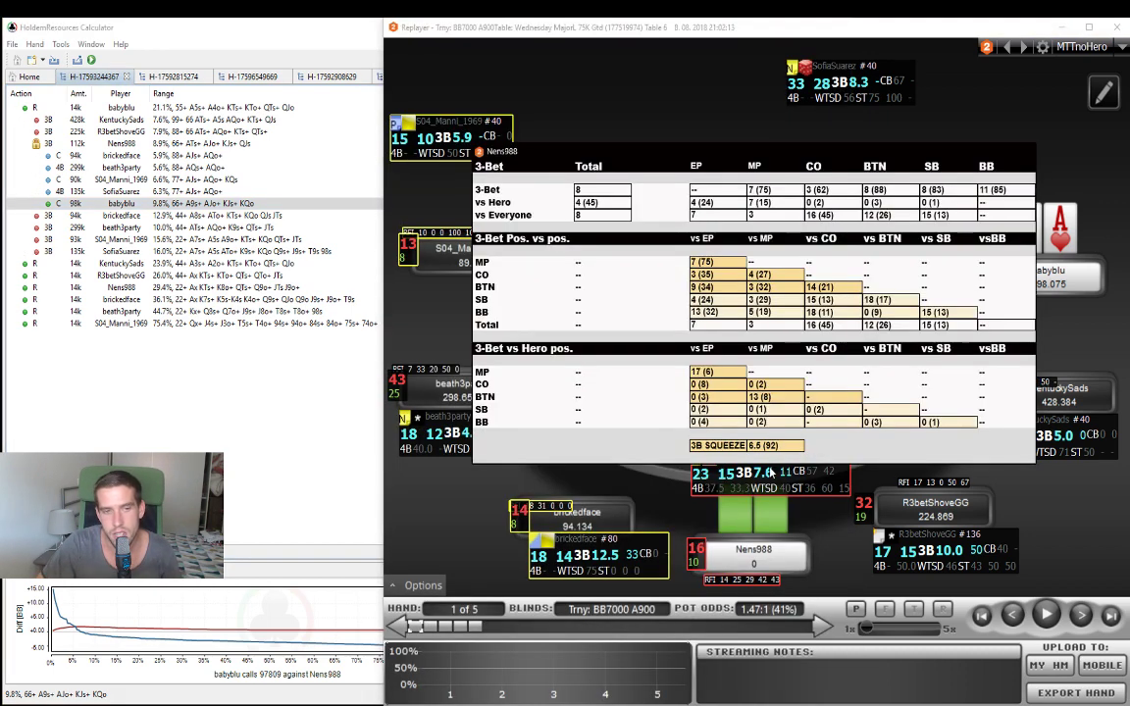
{"action": "left_click", "coordinate": [791, 361]}
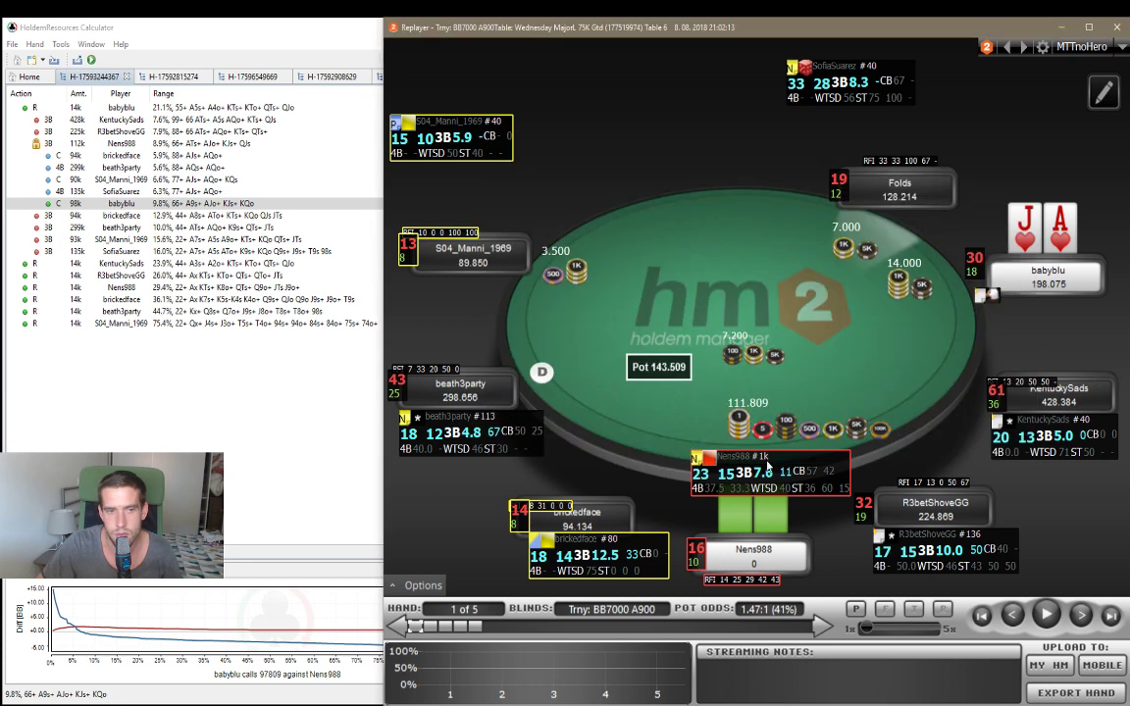
{"action": "mouse_move", "coordinate": [761, 460]}
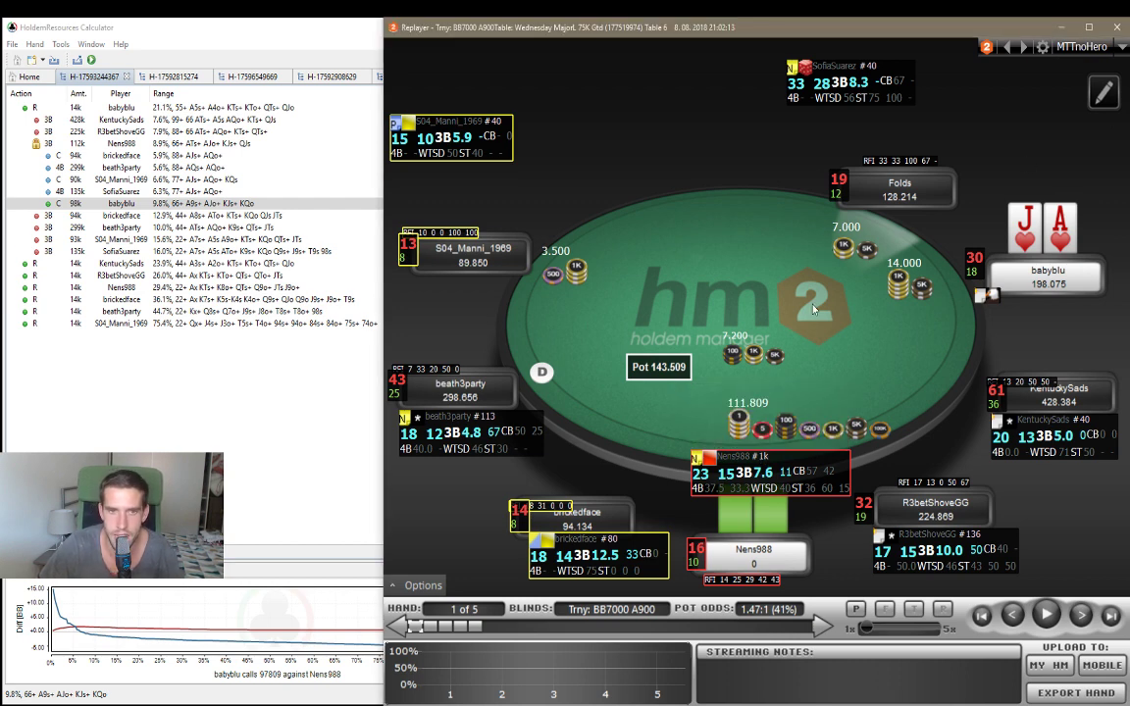
Load hand 2 of 5 in the replayer and play it up to the 455.417 all-in with king-ten of hearts.
{"action": "left_click", "coordinate": [429, 629]}
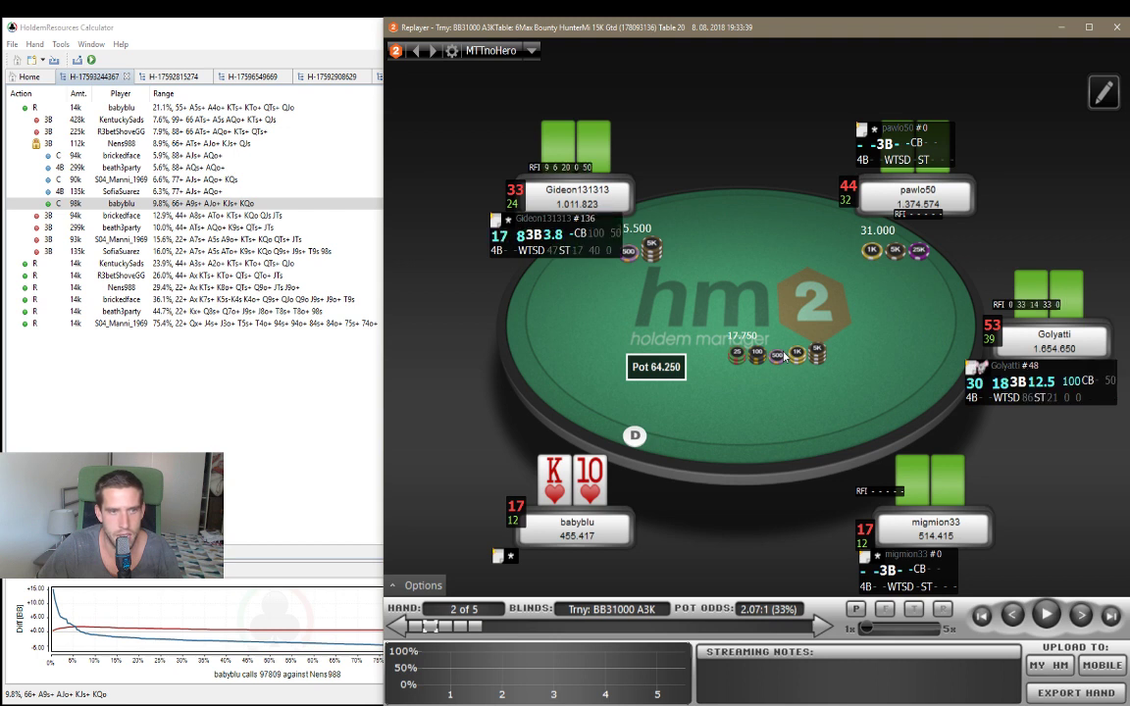
{"action": "left_click", "coordinate": [1047, 620]}
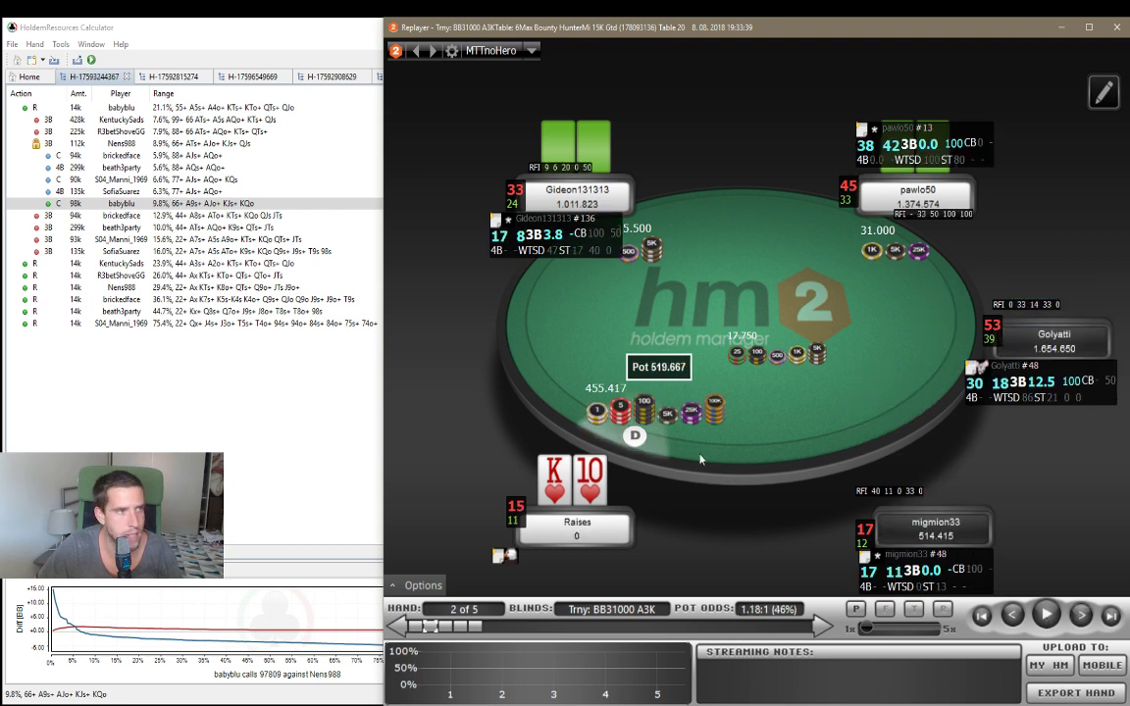
Collapse the 112k 3-bet branch and the first 14k raise branch in the calculator, then return to the replayer.
{"action": "left_click", "coordinate": [24, 145]}
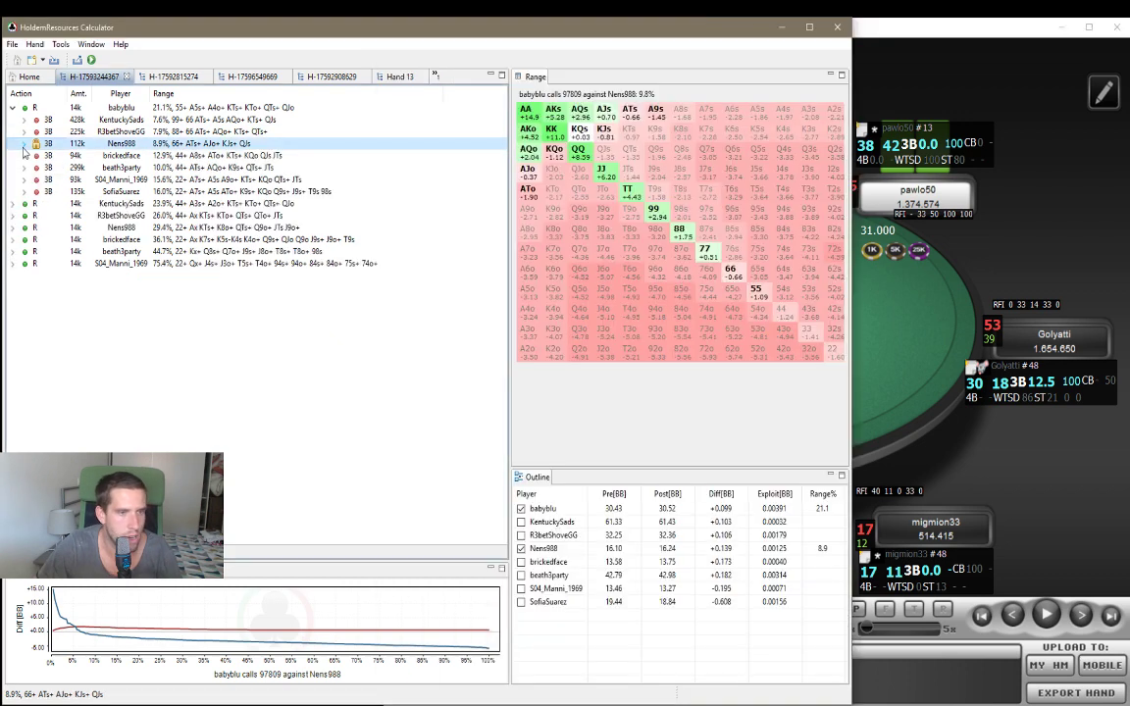
{"action": "left_click", "coordinate": [863, 436]}
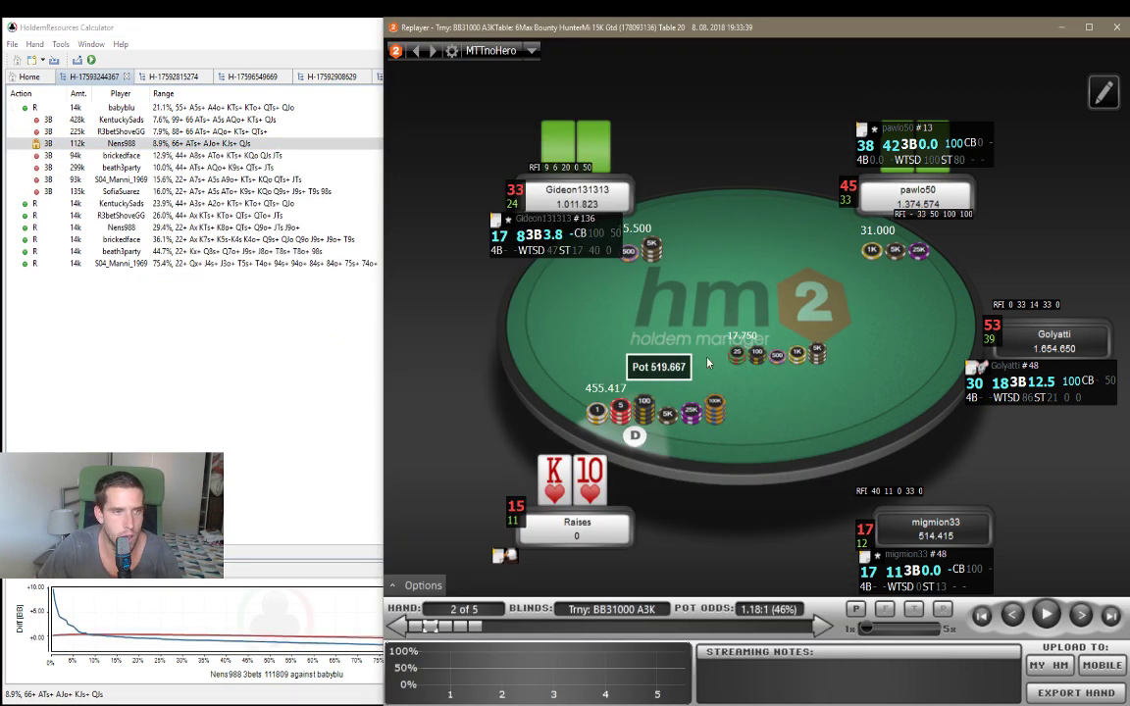
{"action": "left_click", "coordinate": [24, 107]}
{"action": "left_click", "coordinate": [916, 329]}
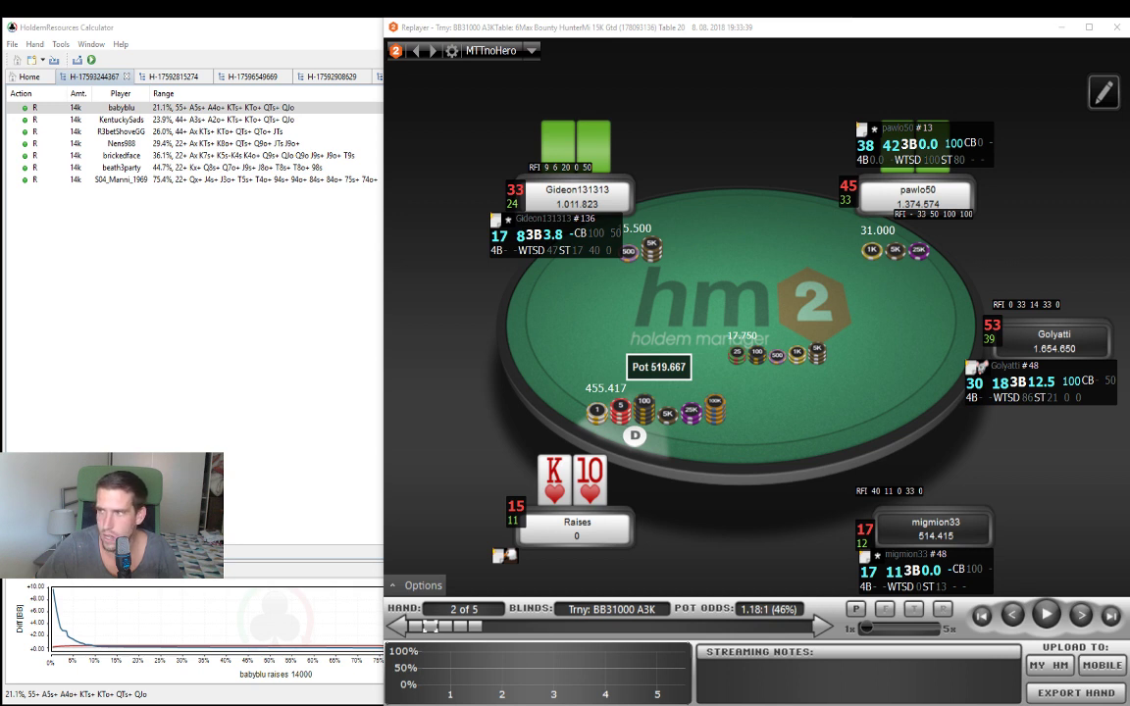
{"action": "left_click", "coordinate": [152, 312]}
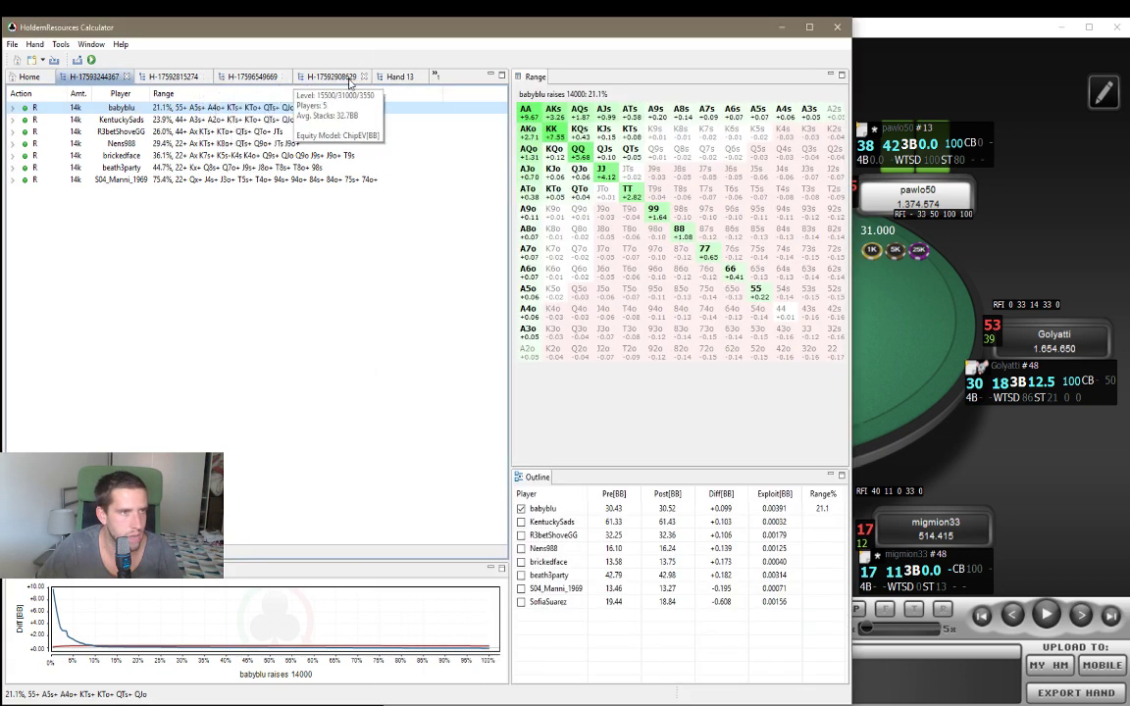
{"action": "left_click", "coordinate": [333, 78]}
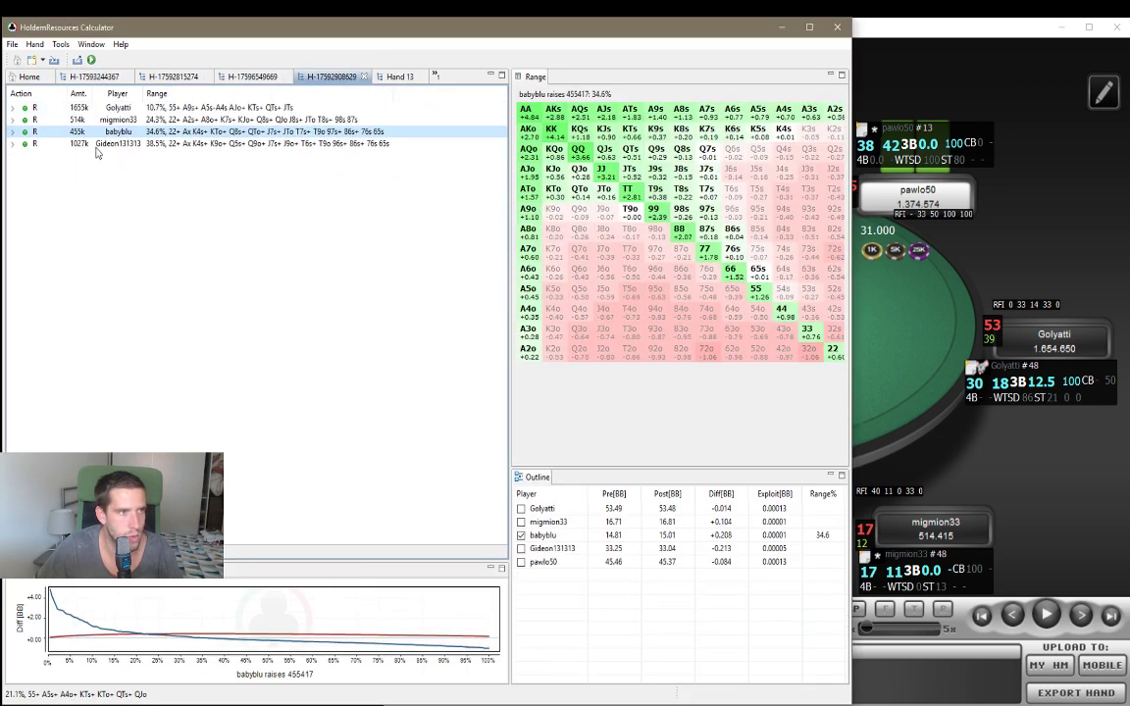
{"action": "left_click", "coordinate": [12, 131]}
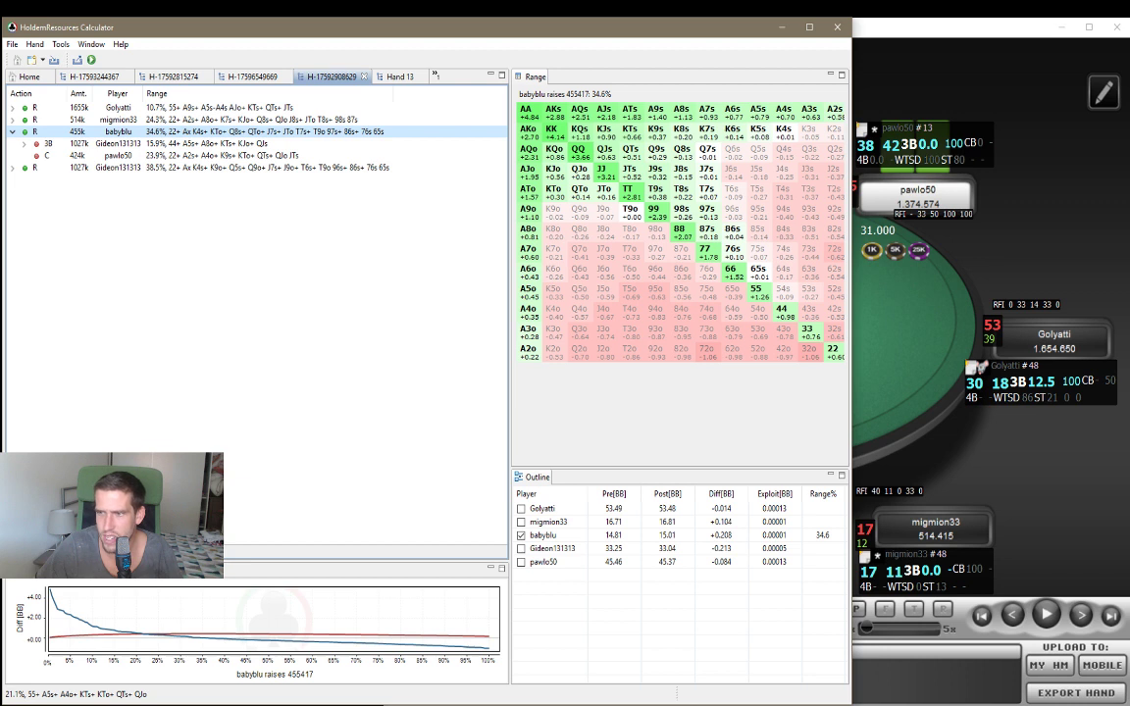
Compare hand 2's king-ten all-in in the replayer with the calculator's range for the 455k raise.
{"action": "key", "text": "alt+Tab"}
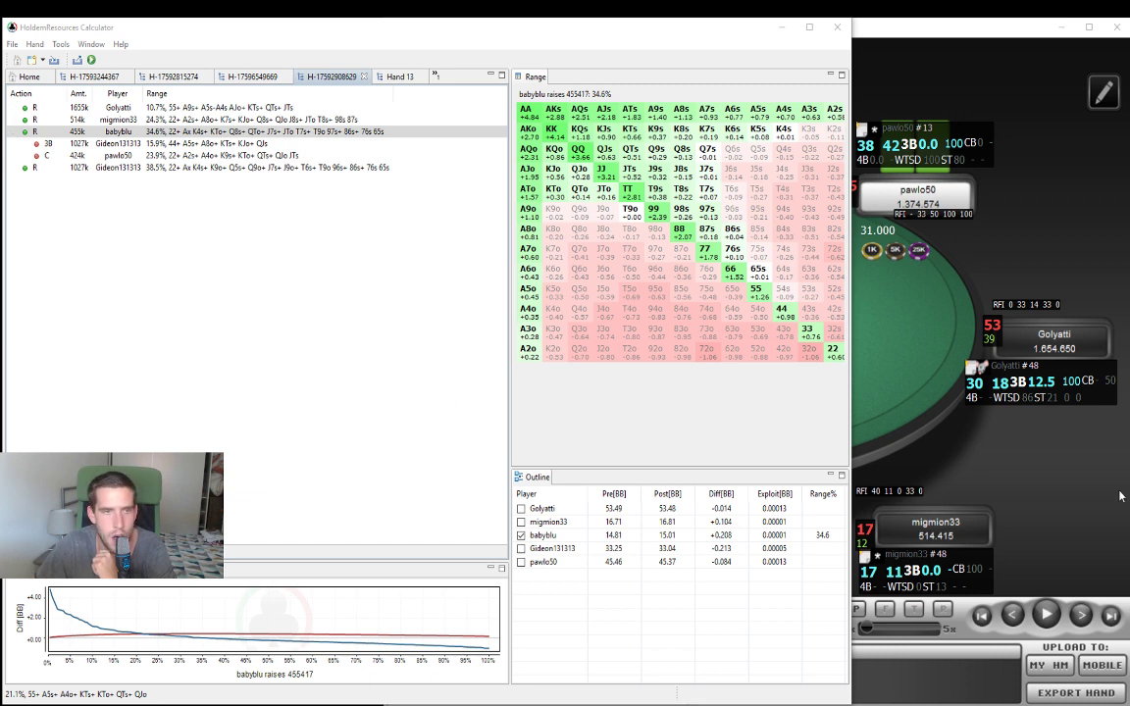
{"action": "left_click", "coordinate": [911, 398]}
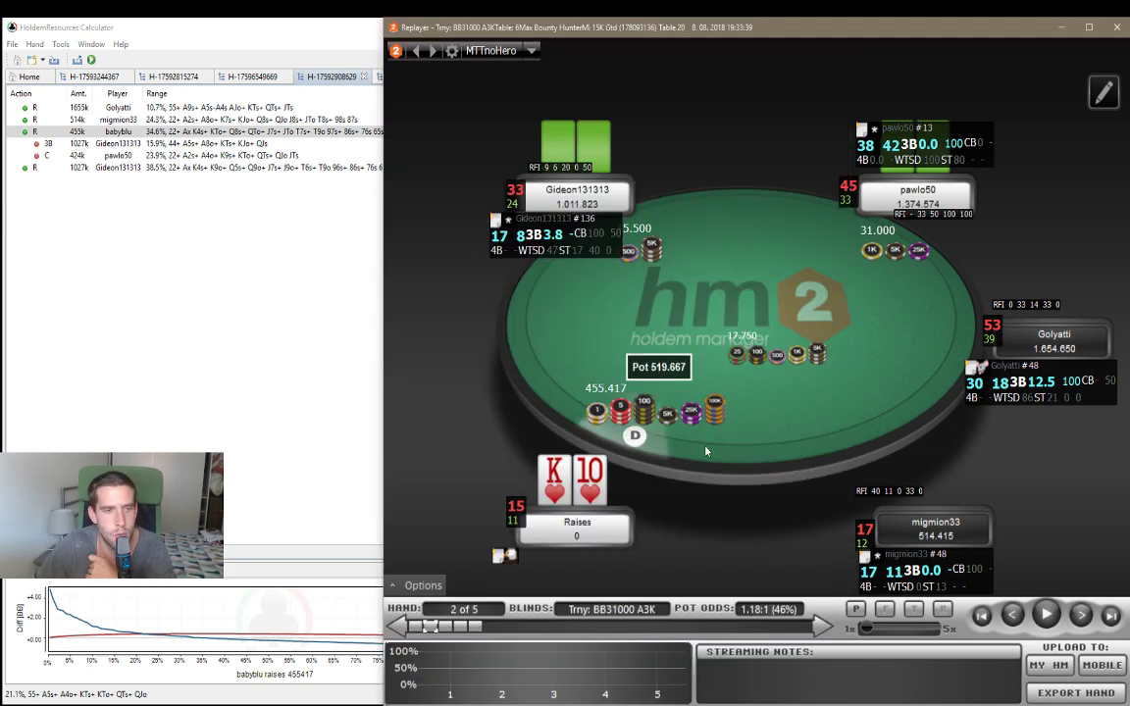
{"action": "left_click", "coordinate": [216, 327]}
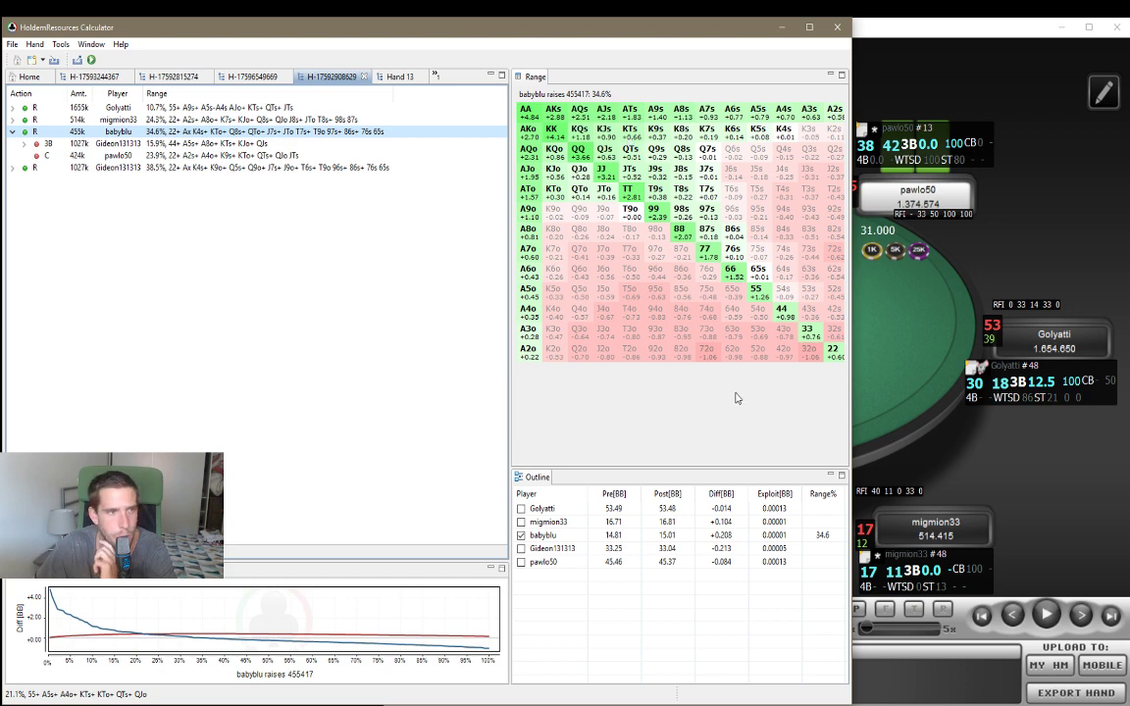
Switch to the replayer, load hand 3 of 5 and play it up to the 142.131 all-in against ace-queen.
{"action": "left_click", "coordinate": [887, 448]}
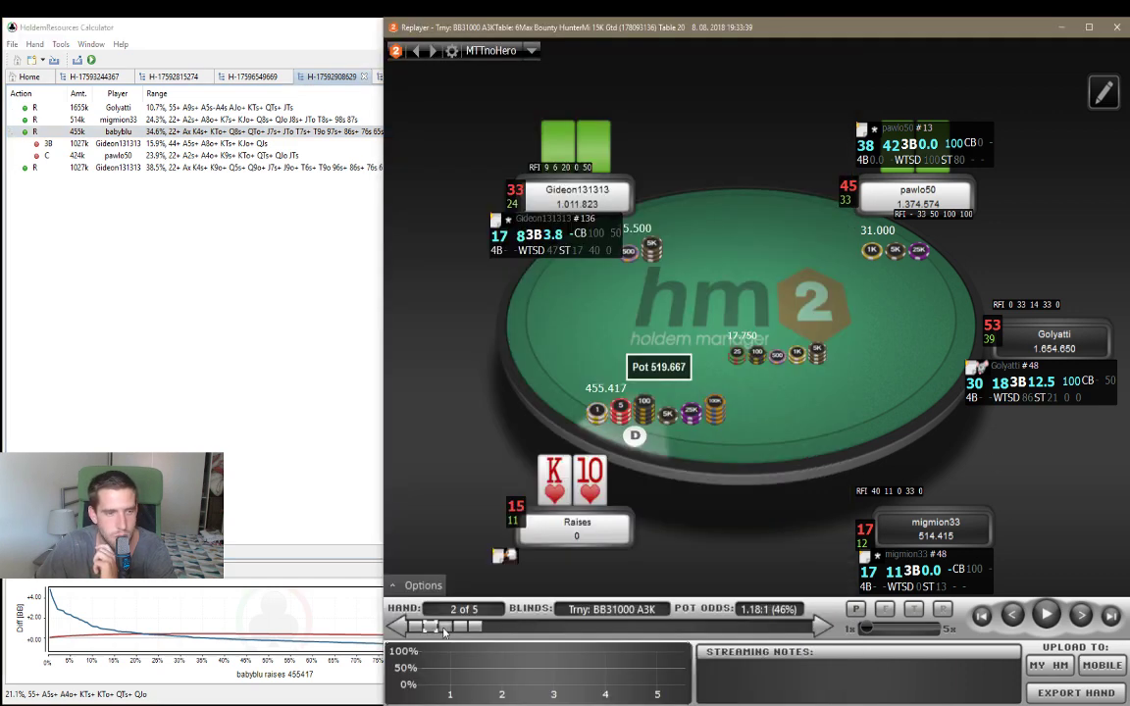
{"action": "left_click", "coordinate": [1078, 620]}
{"action": "left_click", "coordinate": [1078, 620]}
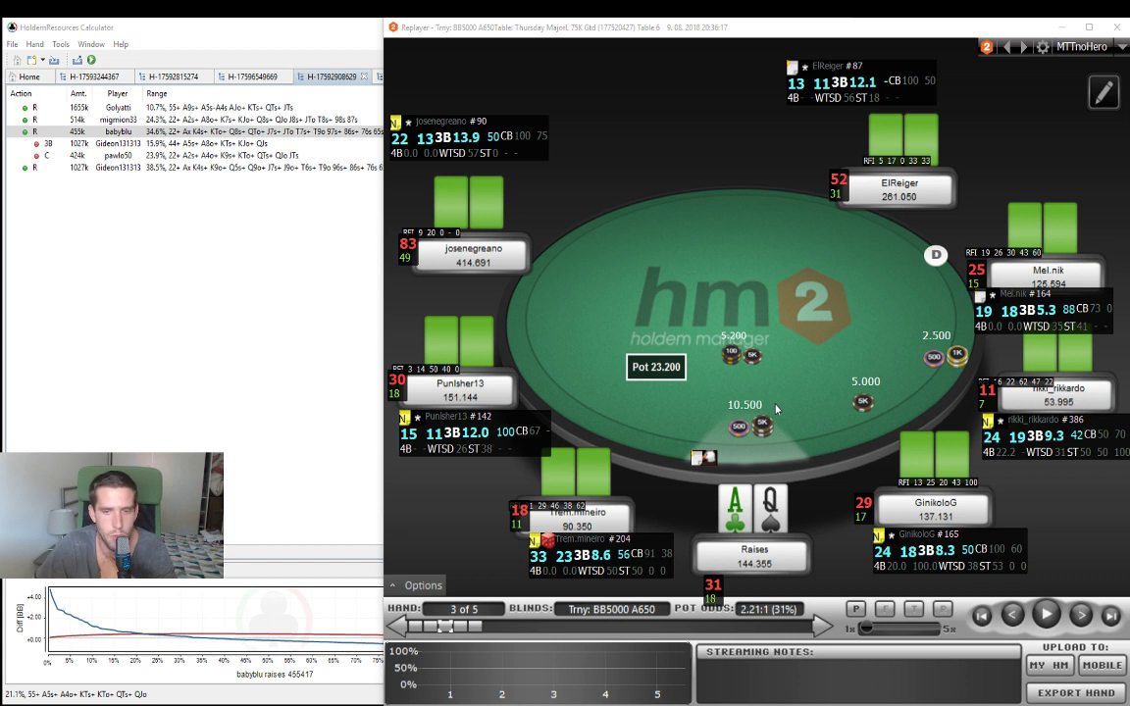
{"action": "left_click", "coordinate": [1083, 615]}
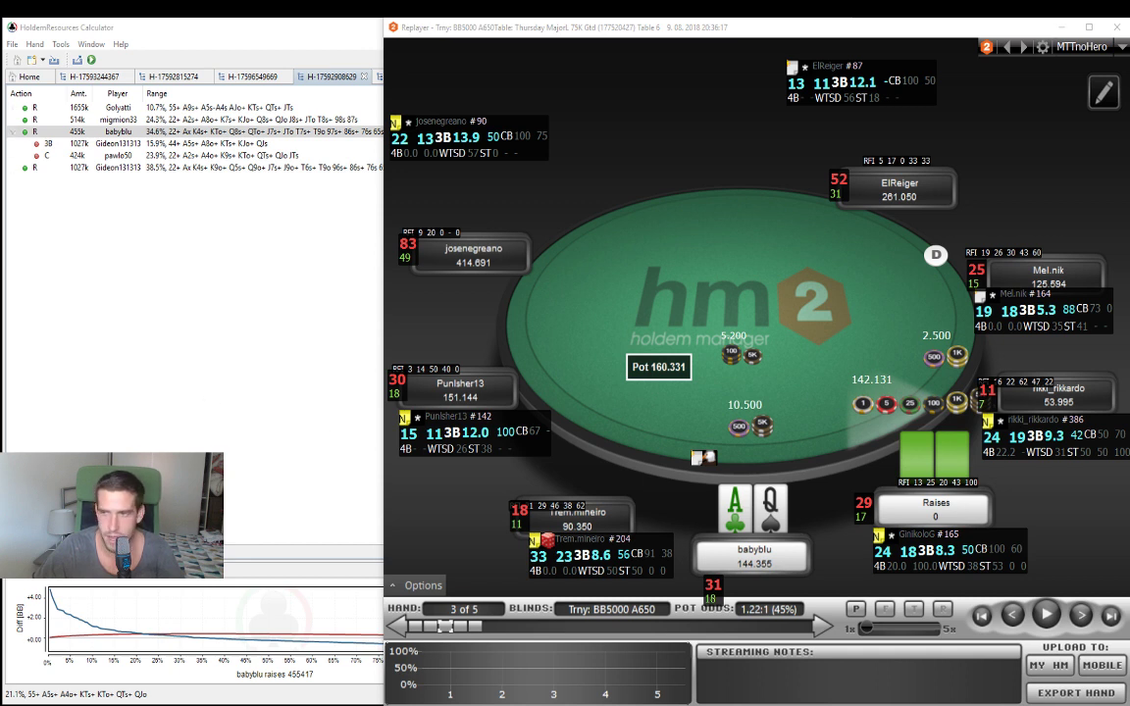
{"action": "left_click", "coordinate": [250, 332]}
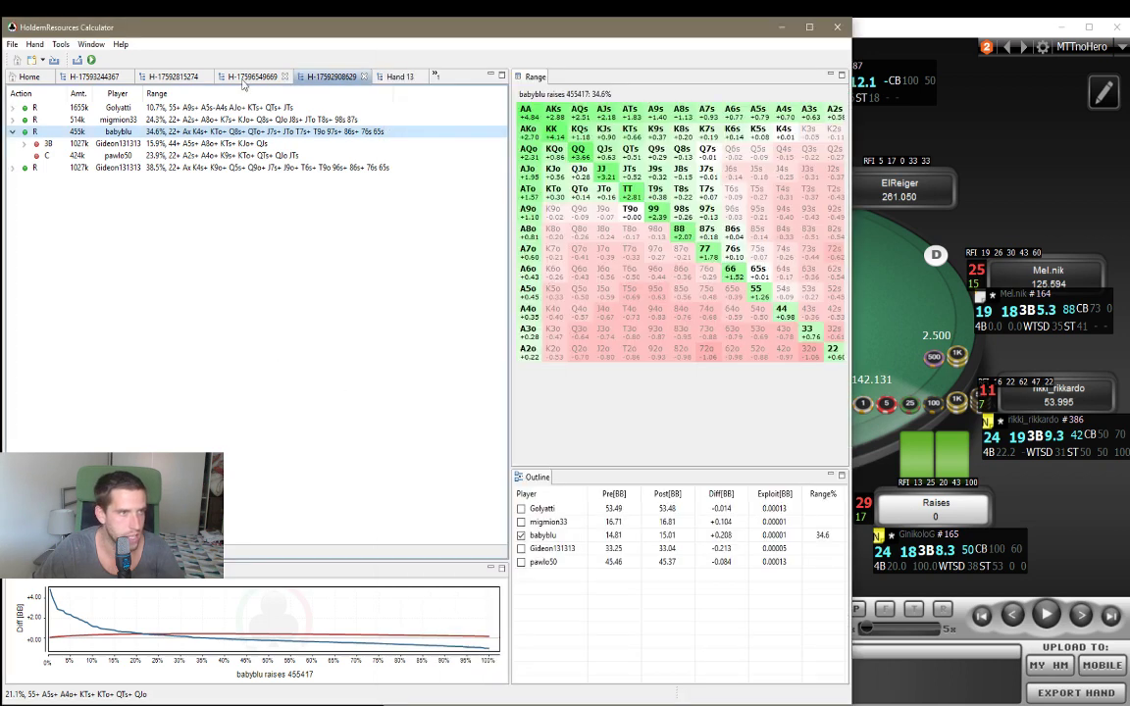
{"action": "left_click", "coordinate": [435, 77]}
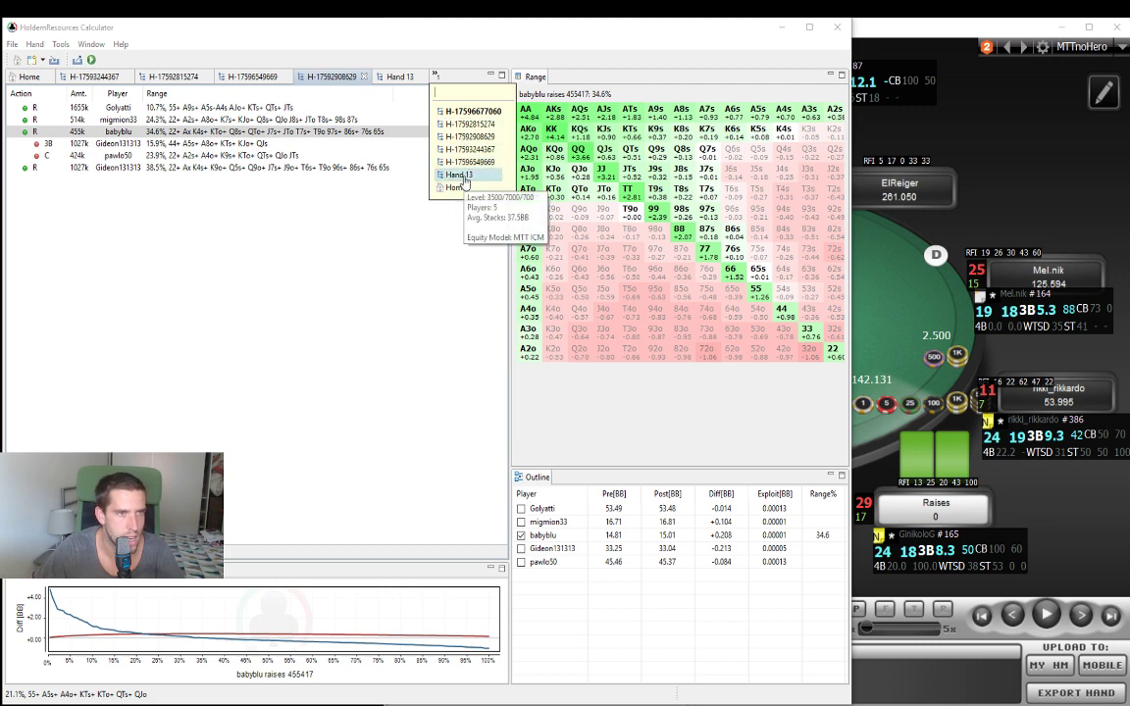
{"action": "left_click", "coordinate": [472, 114]}
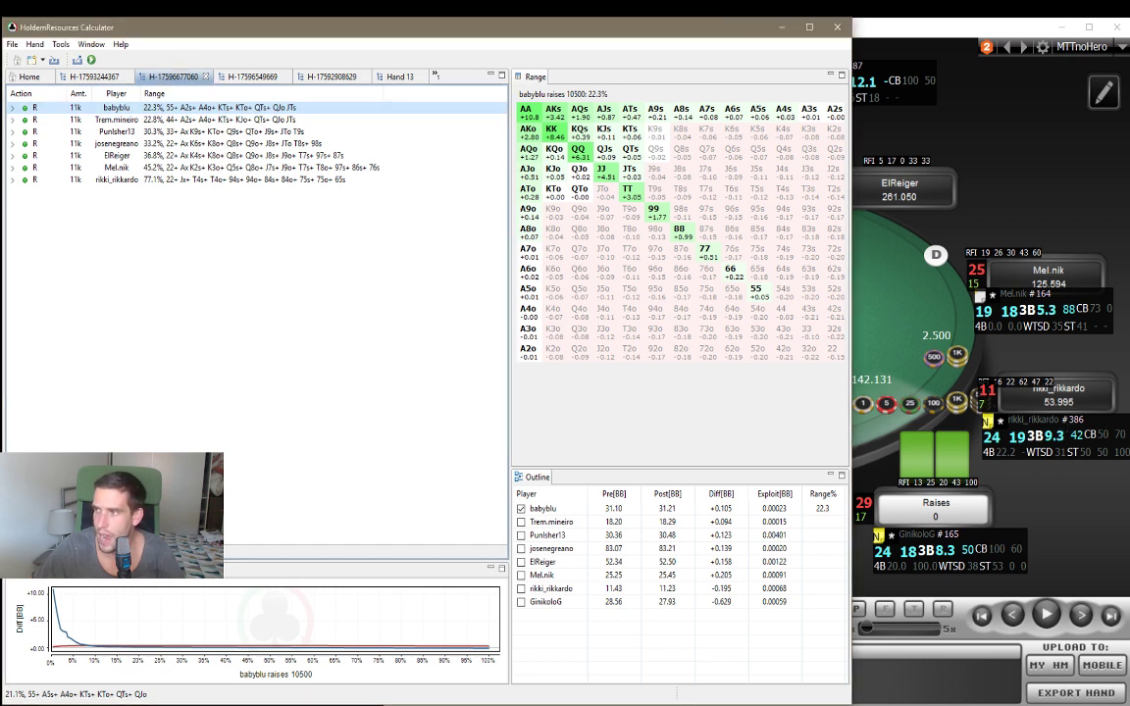
{"action": "left_click", "coordinate": [14, 108]}
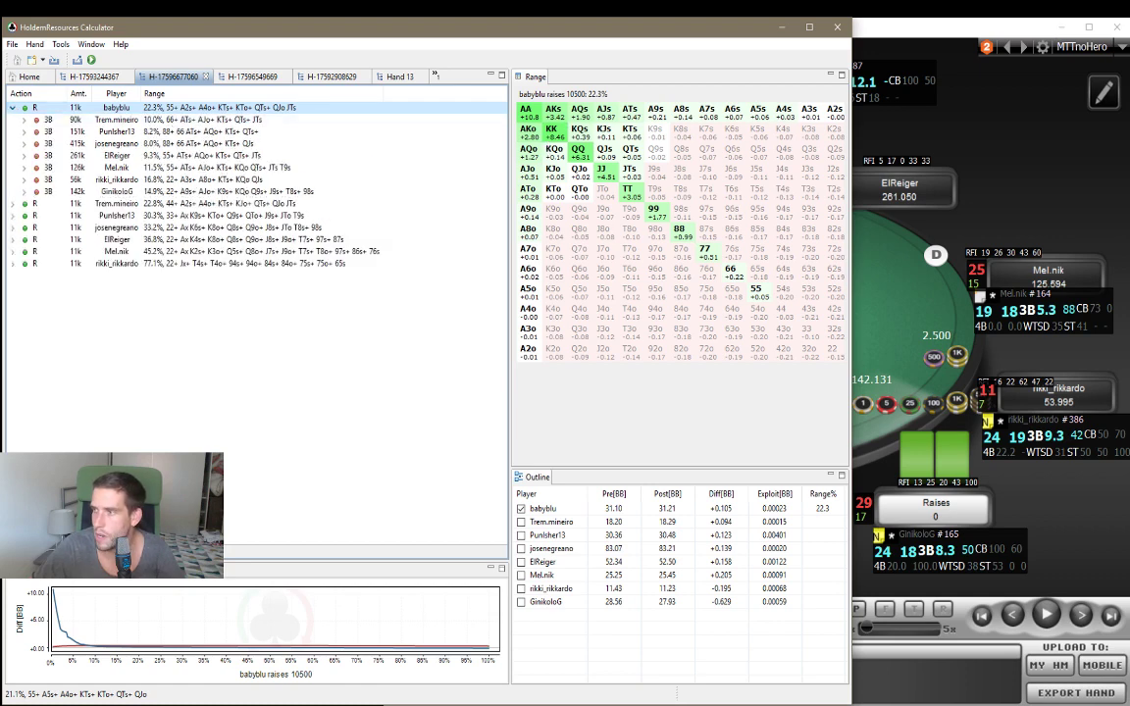
Review the 142k 3-bet range, then expand it to examine the 132k calling range against it.
{"action": "key", "text": "alt+Tab"}
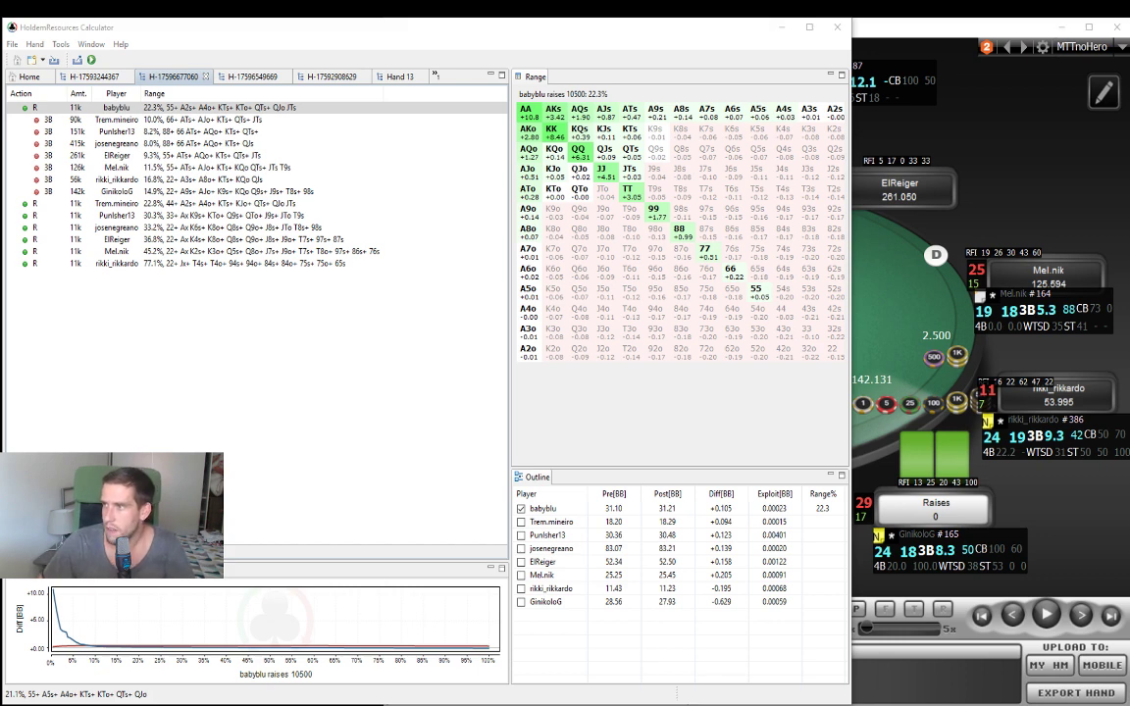
{"action": "left_click", "coordinate": [94, 192]}
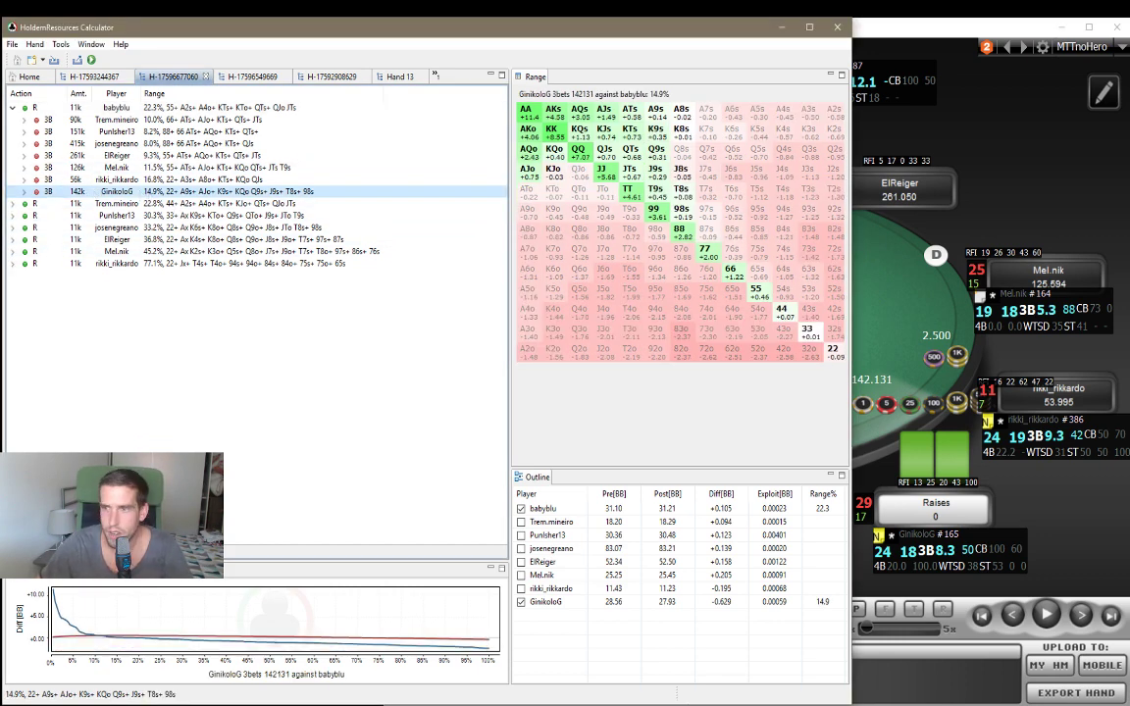
{"action": "key", "text": "alt+Tab"}
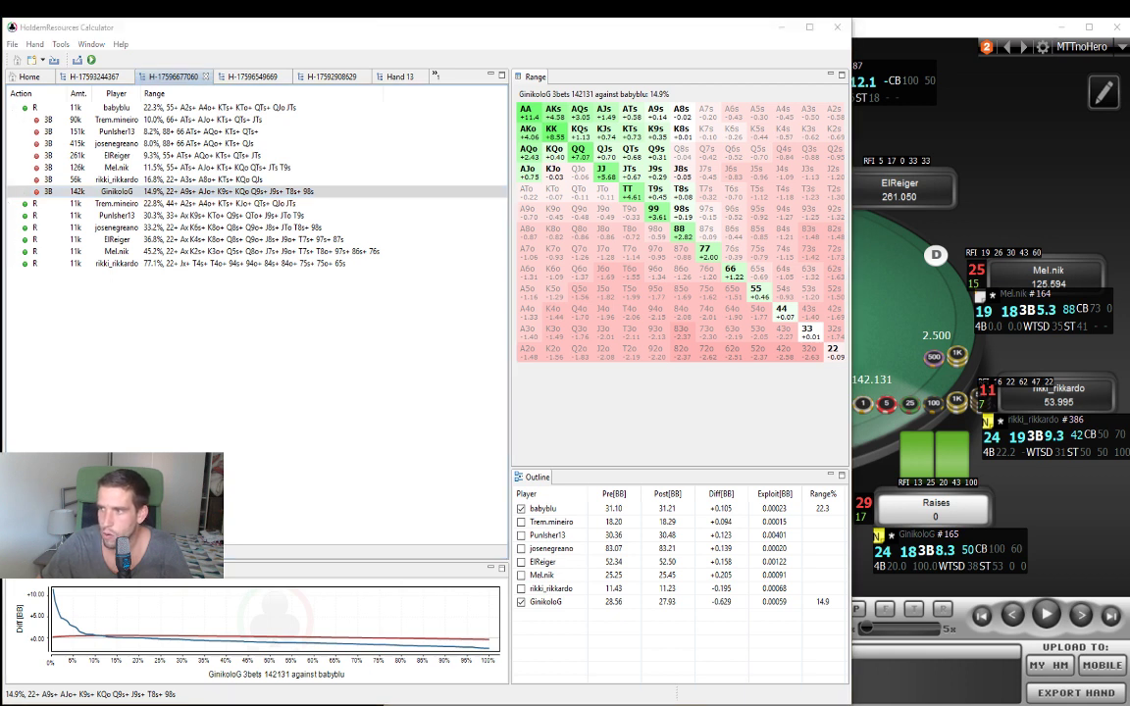
{"action": "left_click", "coordinate": [212, 193]}
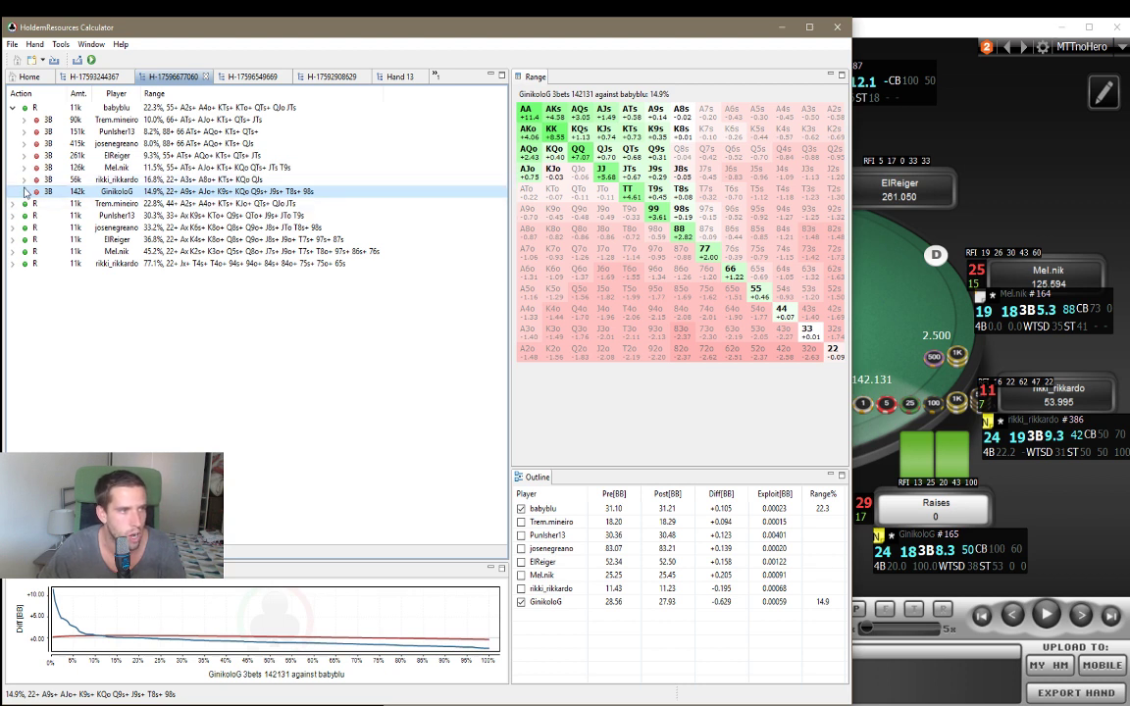
{"action": "double_click", "coordinate": [134, 192]}
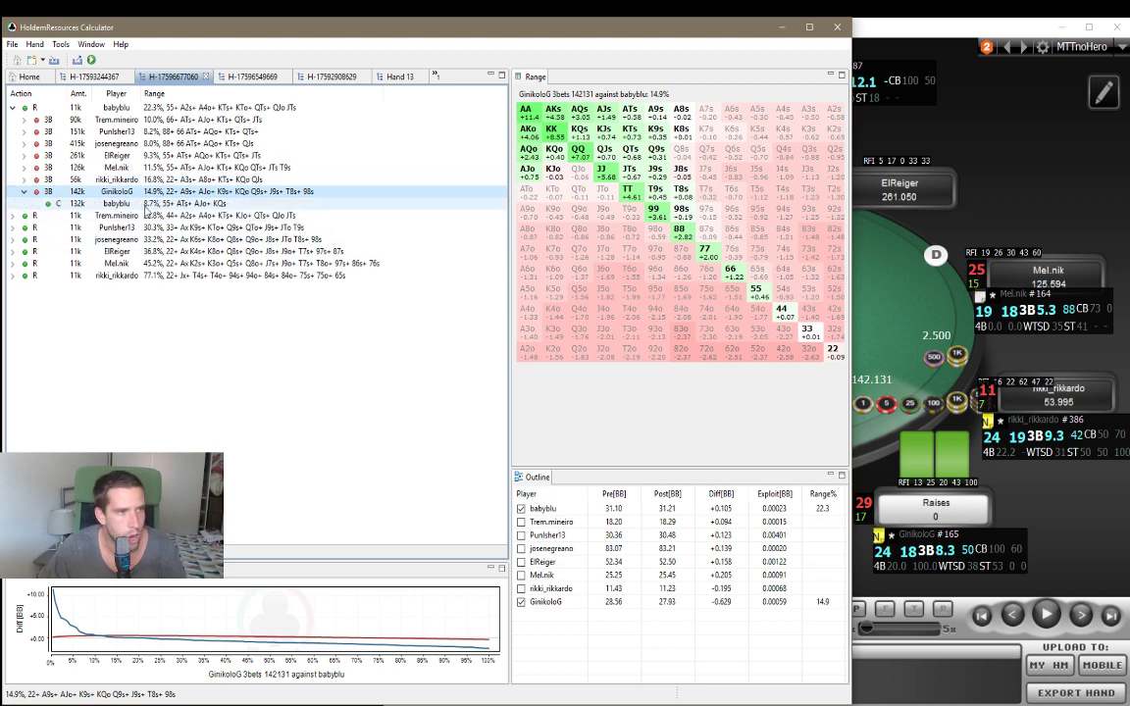
{"action": "left_click", "coordinate": [154, 204]}
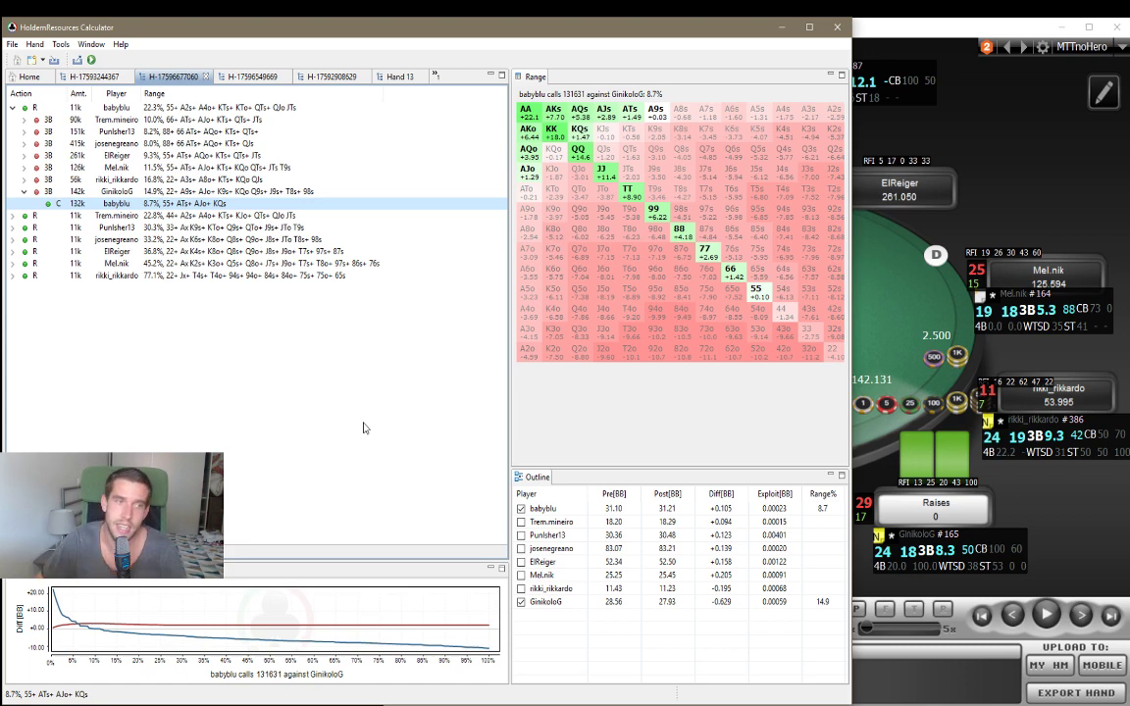
Open the 142k 3-bet range for editing and remove A8s, K8s, Q8s, J8s, T8s and 98s.
{"action": "left_click", "coordinate": [133, 191]}
{"action": "right_click", "coordinate": [129, 189]}
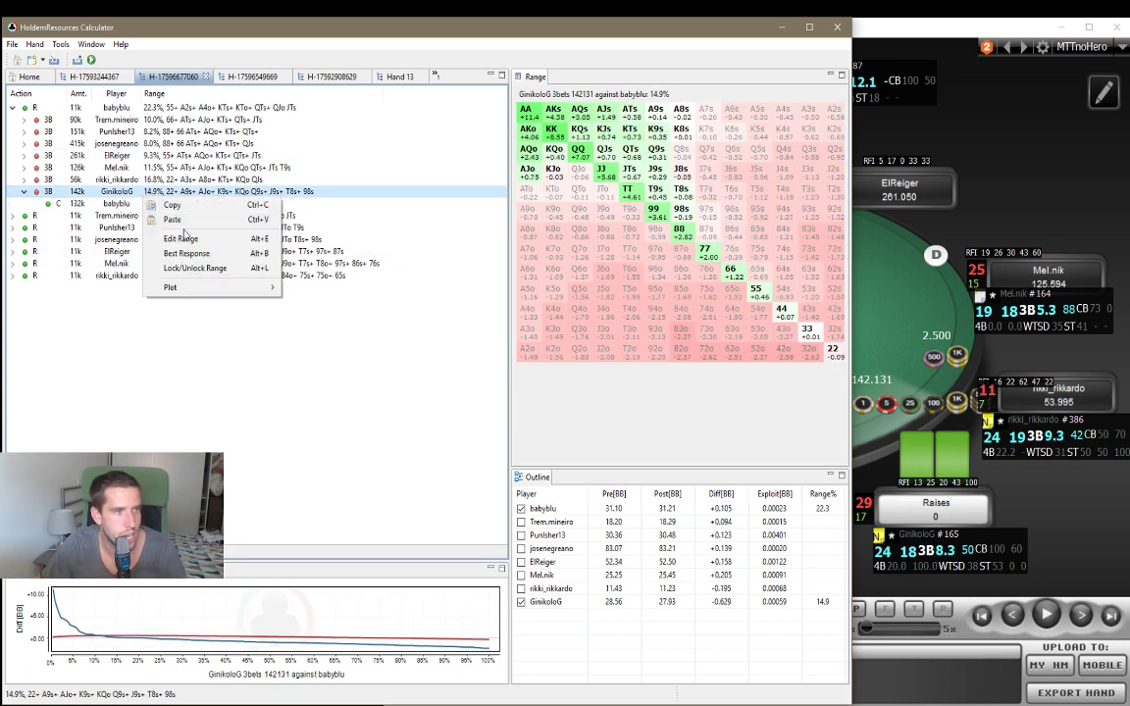
{"action": "left_click", "coordinate": [184, 239]}
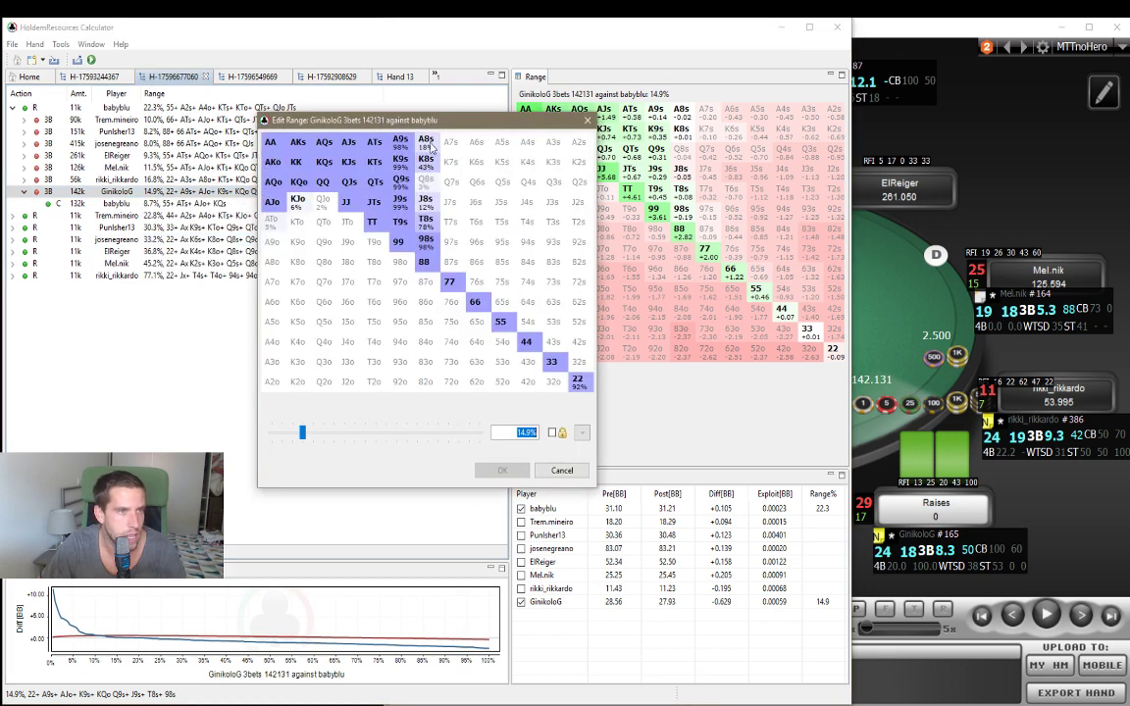
{"action": "left_click_drag", "start_coordinate": [426, 158], "coordinate": [427, 184]}
{"action": "left_click", "coordinate": [428, 180]}
{"action": "left_click", "coordinate": [426, 165]}
{"action": "left_click", "coordinate": [425, 201]}
{"action": "left_click", "coordinate": [424, 223]}
{"action": "left_click", "coordinate": [426, 206]}
{"action": "left_click", "coordinate": [431, 225]}
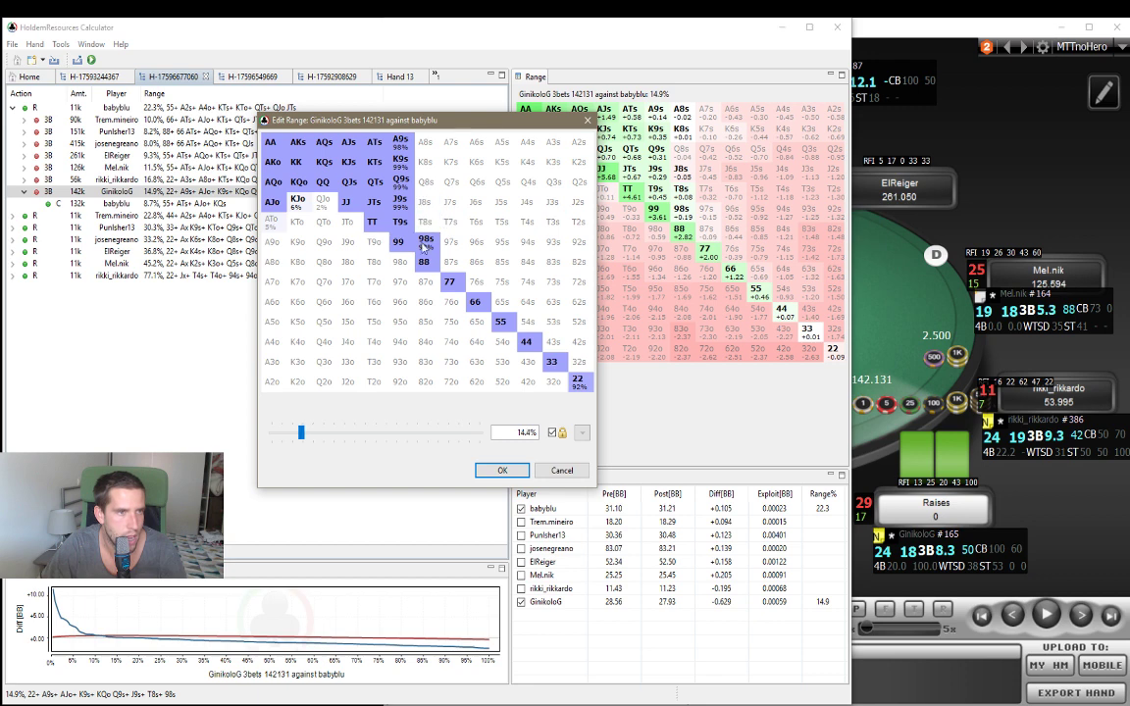
{"action": "left_click", "coordinate": [431, 246]}
Remove the small pairs 66, 55, 44, 33 and 22 from the 142k 3-bet range.
{"action": "left_click", "coordinate": [476, 306]}
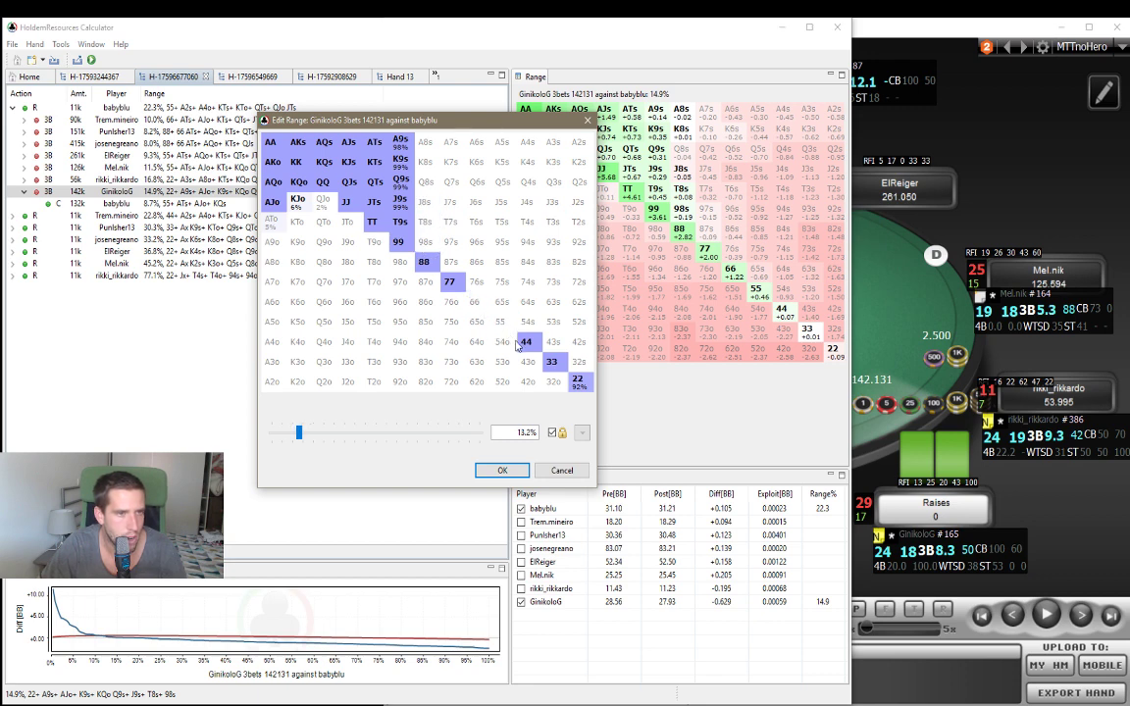
{"action": "left_click_drag", "start_coordinate": [502, 324], "coordinate": [564, 370]}
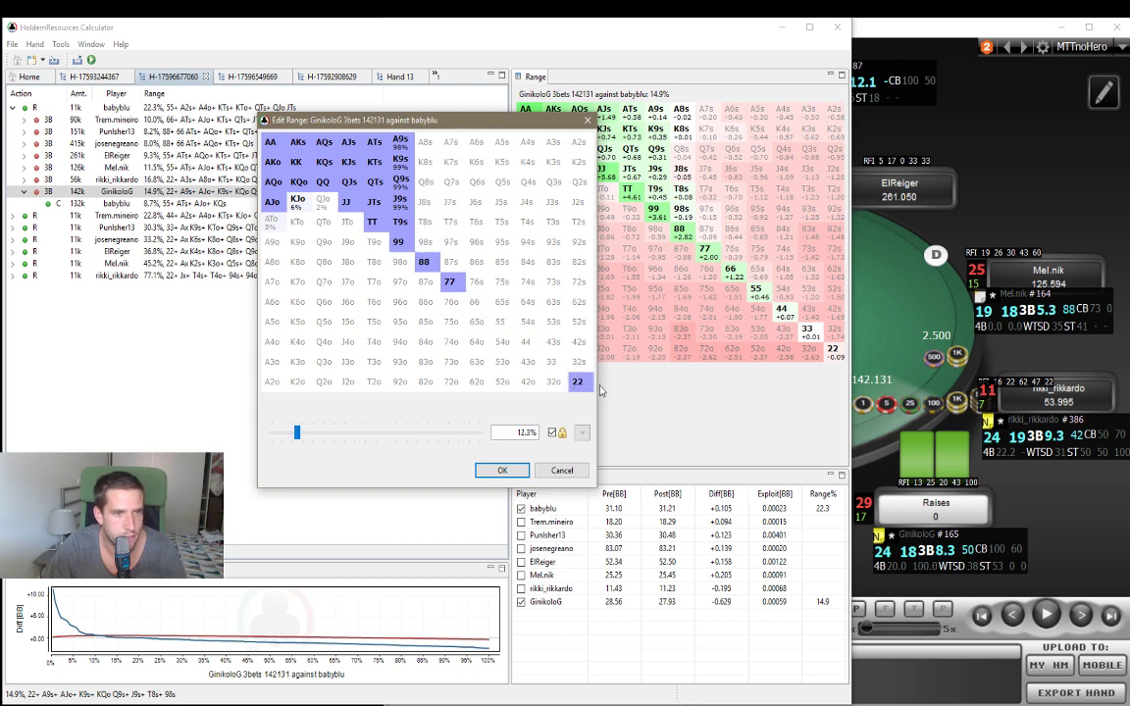
{"action": "left_click", "coordinate": [578, 380]}
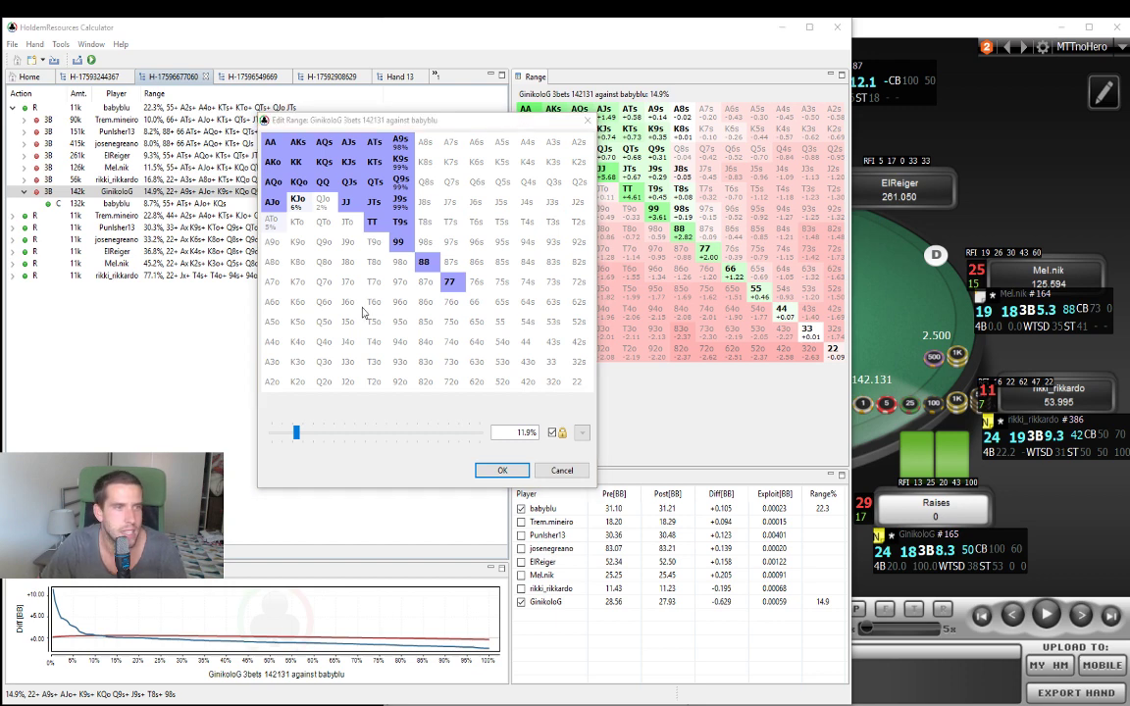
Remove A9s, K9s, Q9s, J9s, T9s, KTs, QTs and JTs from the 142k 3-bet range.
{"action": "double_click", "coordinate": [399, 148]}
{"action": "left_click", "coordinate": [400, 163]}
{"action": "left_click", "coordinate": [398, 182]}
{"action": "left_click", "coordinate": [399, 184]}
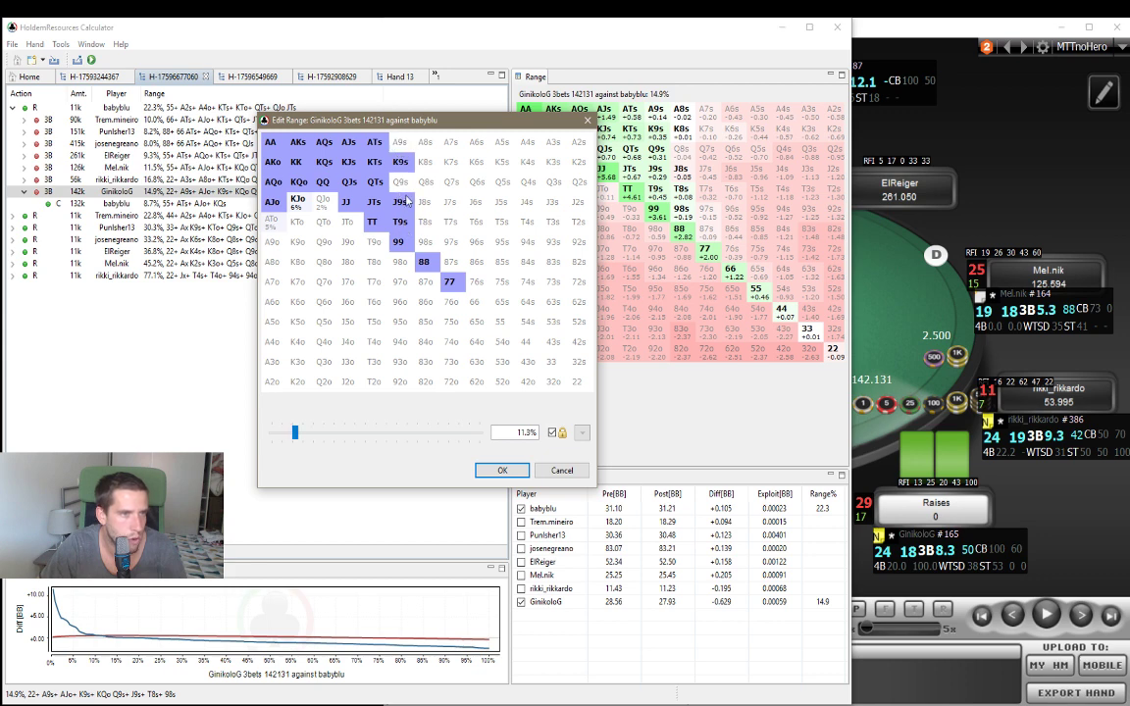
{"action": "left_click", "coordinate": [405, 198]}
{"action": "left_click", "coordinate": [401, 221]}
{"action": "left_click", "coordinate": [376, 201]}
{"action": "left_click", "coordinate": [371, 183]}
{"action": "left_click", "coordinate": [379, 166]}
{"action": "left_click", "coordinate": [396, 164]}
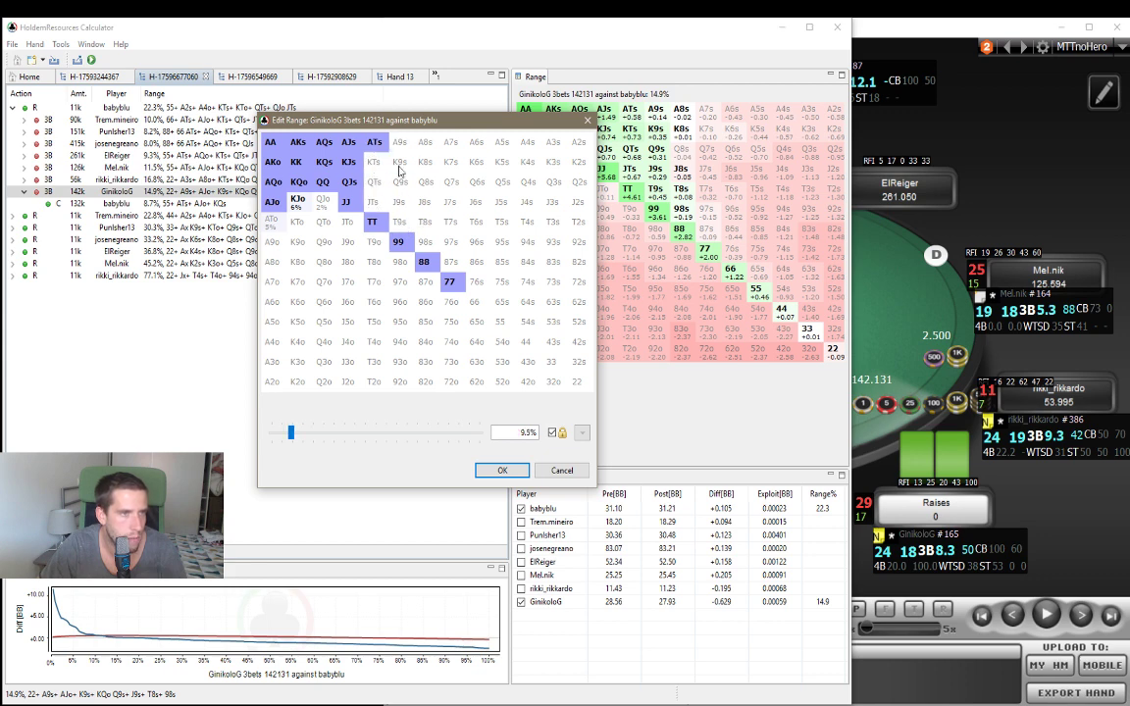
Remove KJo, QJs and KJs from the 142k 3-bet range, keeping AJs selected.
{"action": "double_click", "coordinate": [297, 208]}
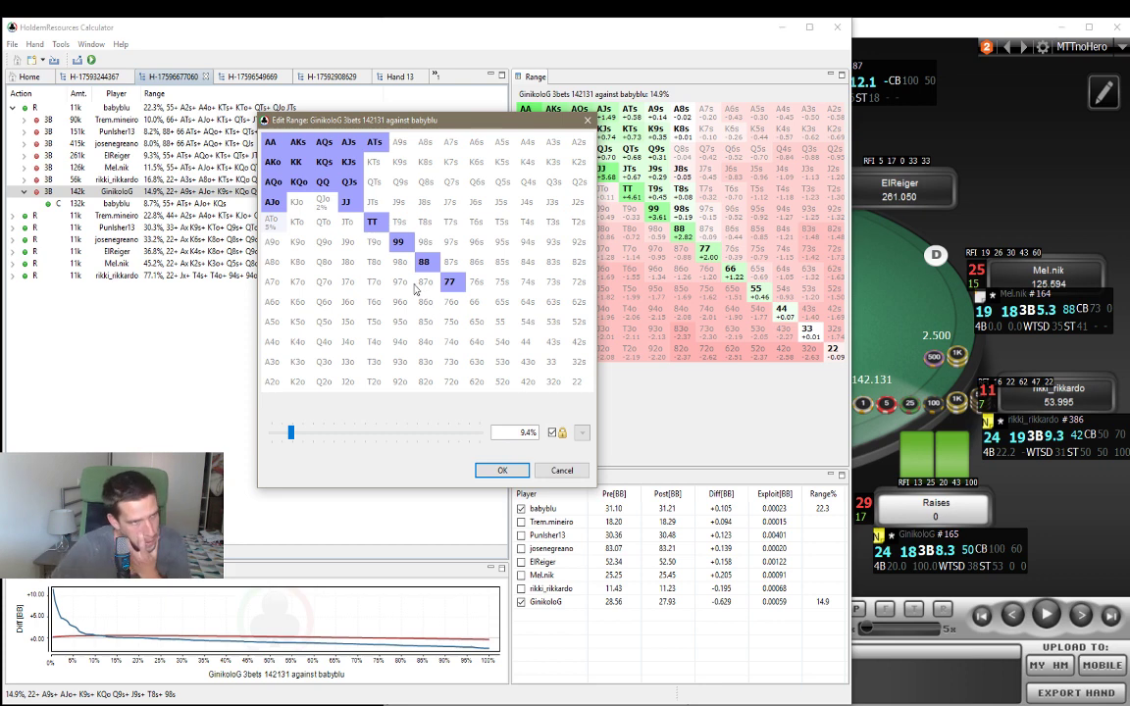
{"action": "left_click", "coordinate": [345, 180]}
{"action": "left_click", "coordinate": [349, 145]}
{"action": "left_click", "coordinate": [350, 161]}
{"action": "left_click", "coordinate": [350, 159]}
{"action": "left_click", "coordinate": [348, 143]}
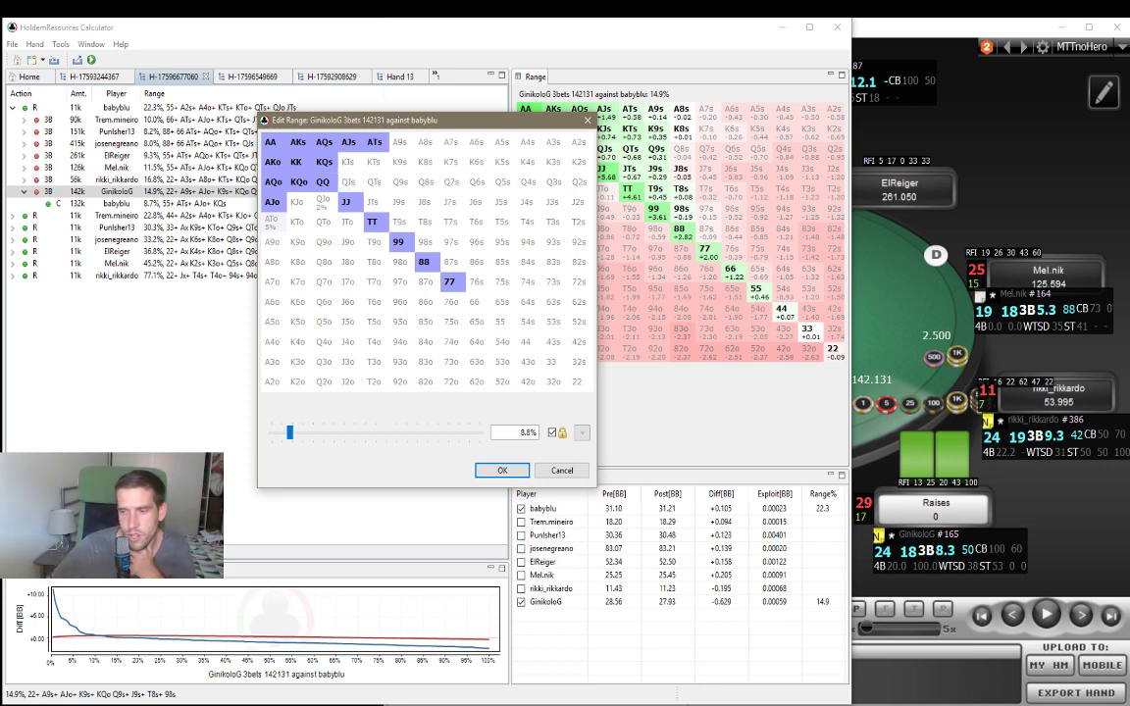
Check the all-in player's statistics in the hand replayer, then return to the range editor.
{"action": "left_click", "coordinate": [907, 502]}
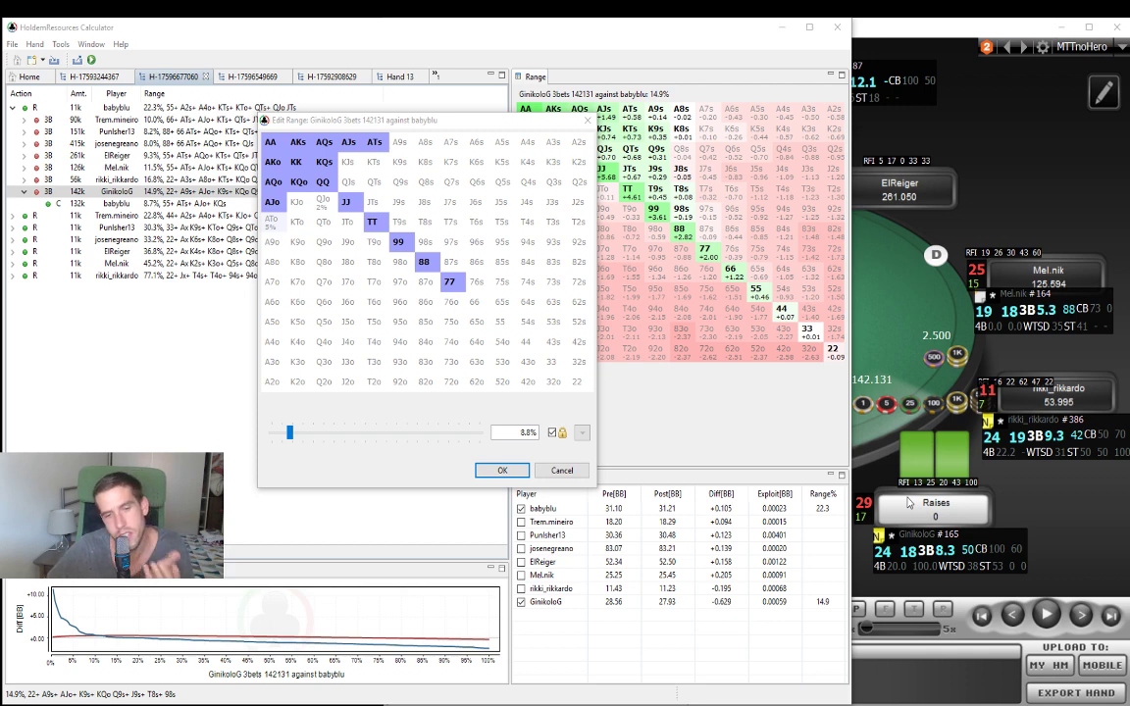
{"action": "left_click", "coordinate": [921, 549]}
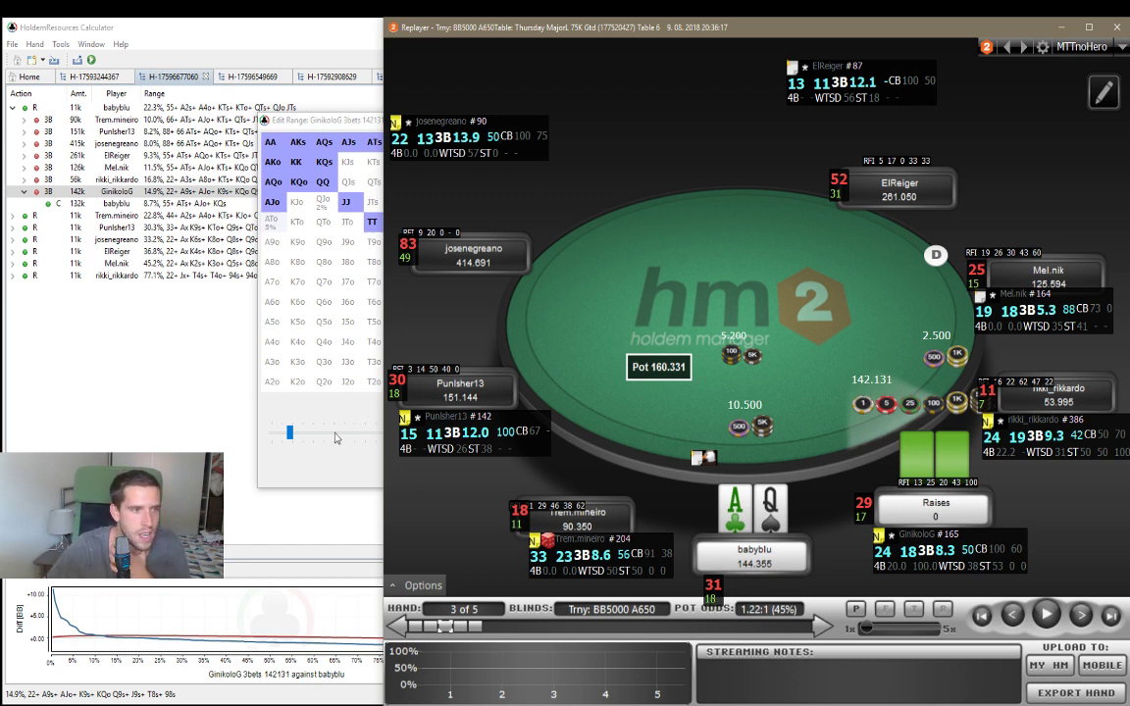
{"action": "left_click", "coordinate": [278, 370]}
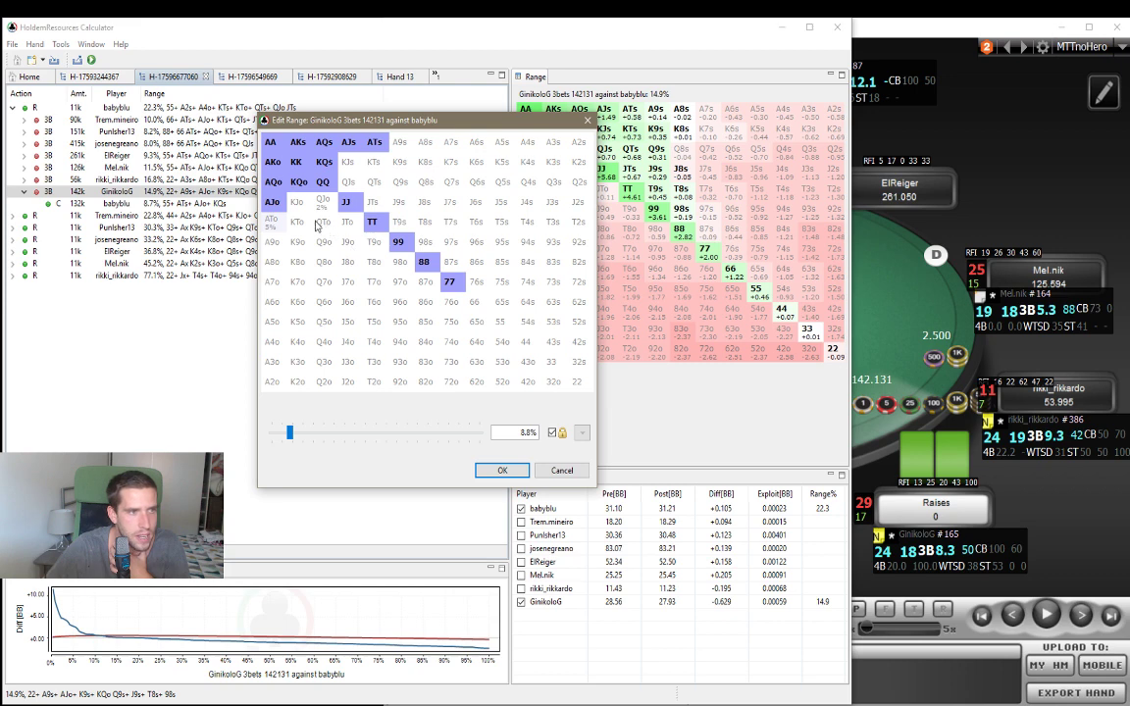
Remove ATo and QJo, apply the edited 142k 3-bet range, and review the 132k call against it.
{"action": "left_click", "coordinate": [282, 221]}
{"action": "left_click", "coordinate": [282, 221]}
{"action": "left_click", "coordinate": [322, 195]}
{"action": "left_click", "coordinate": [323, 195]}
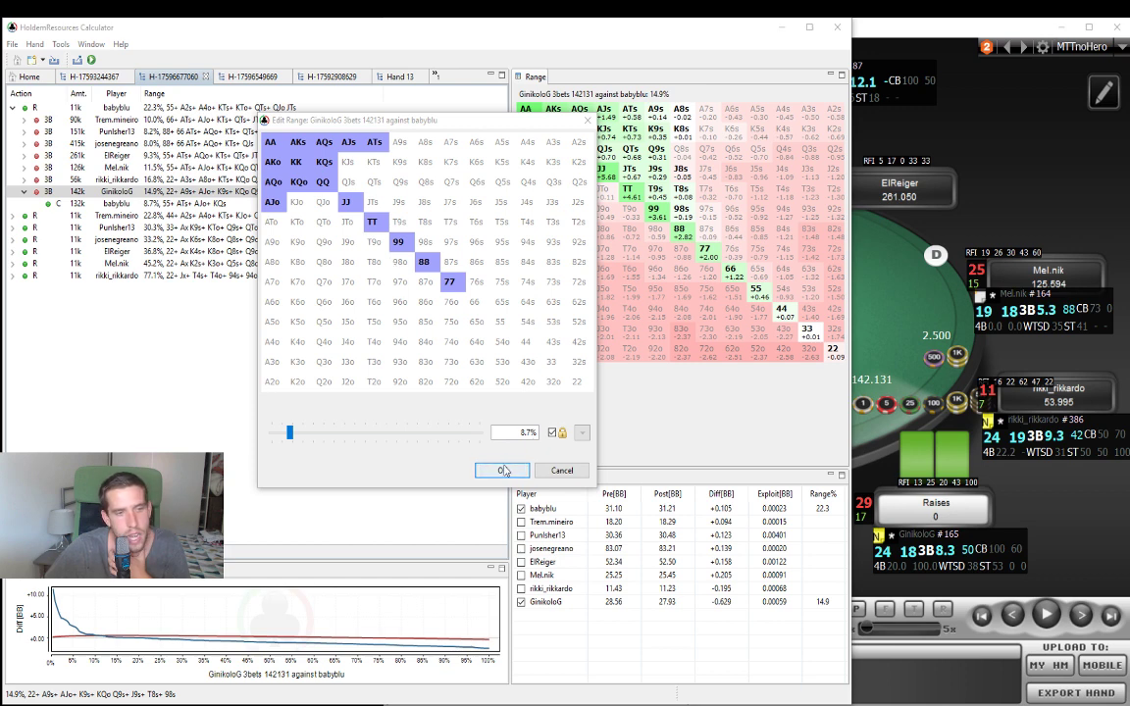
{"action": "key", "text": "Return"}
{"action": "left_click", "coordinate": [147, 204]}
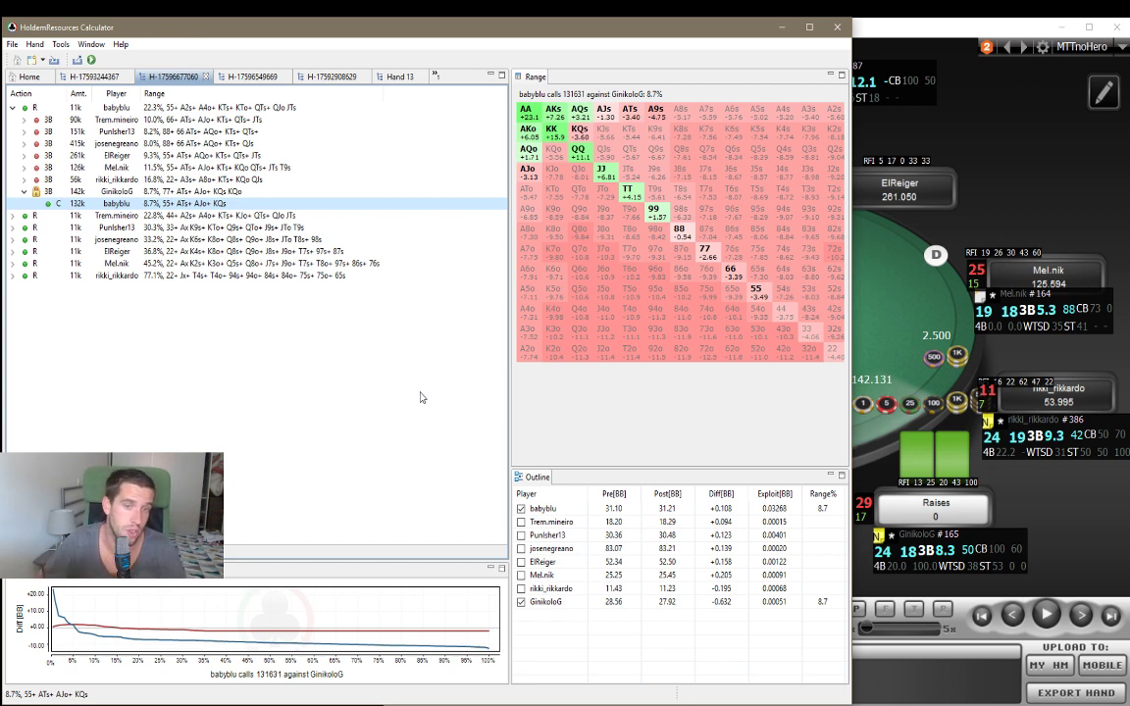
Edit the 142k 3-bet range again to remove 99, 88 and 77, and apply the change.
{"action": "left_click", "coordinate": [174, 191]}
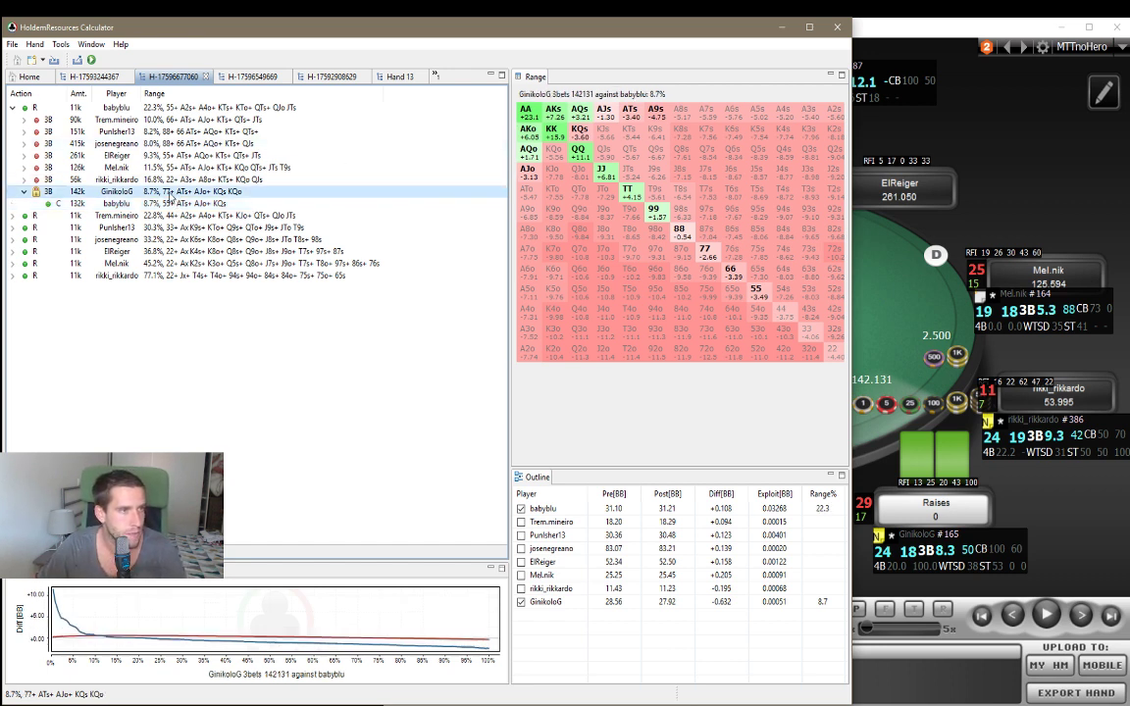
{"action": "right_click", "coordinate": [174, 192]}
{"action": "left_click", "coordinate": [211, 227]}
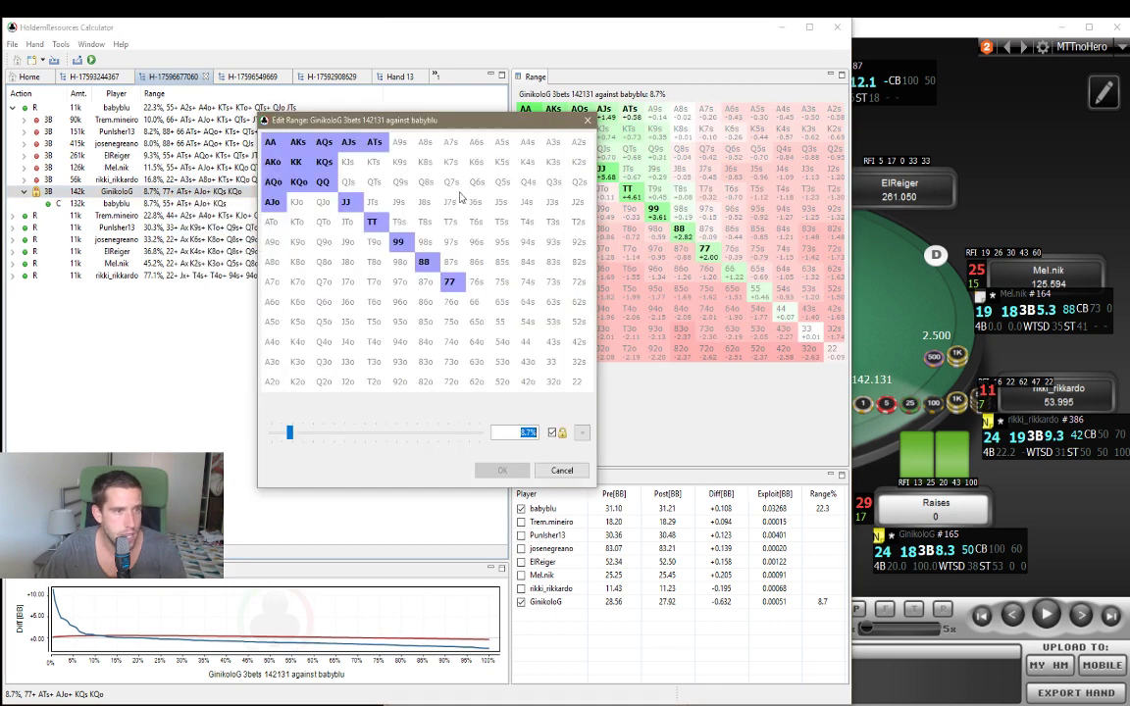
{"action": "left_click", "coordinate": [398, 247]}
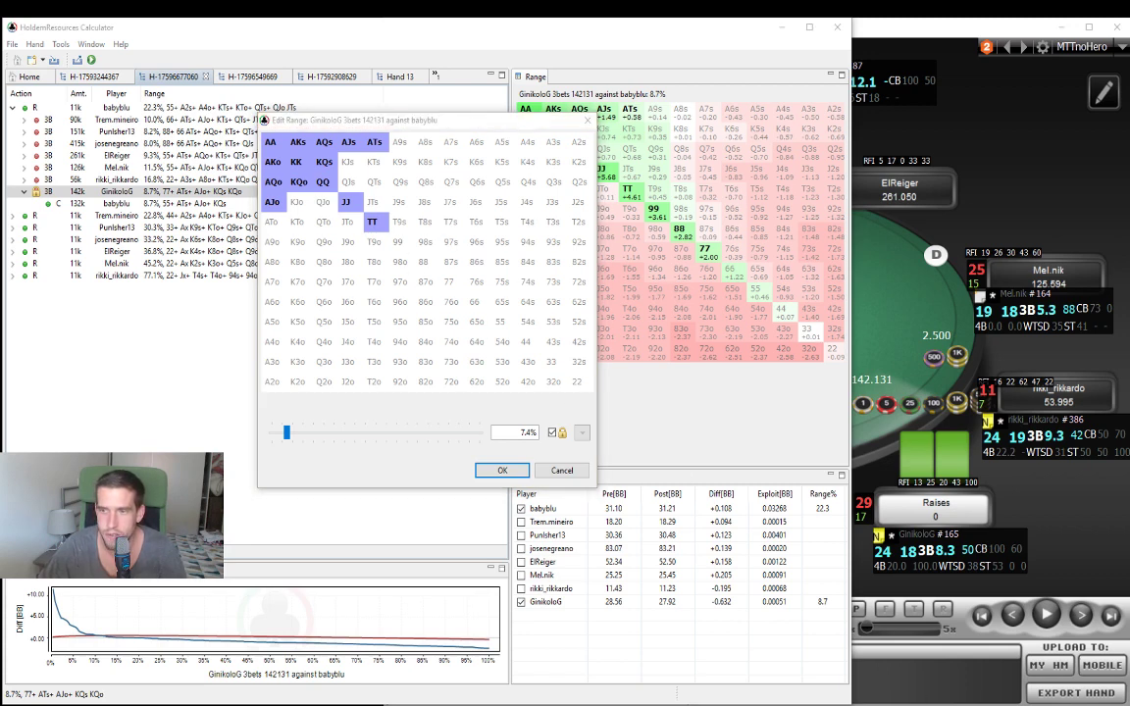
{"action": "left_click", "coordinate": [506, 473]}
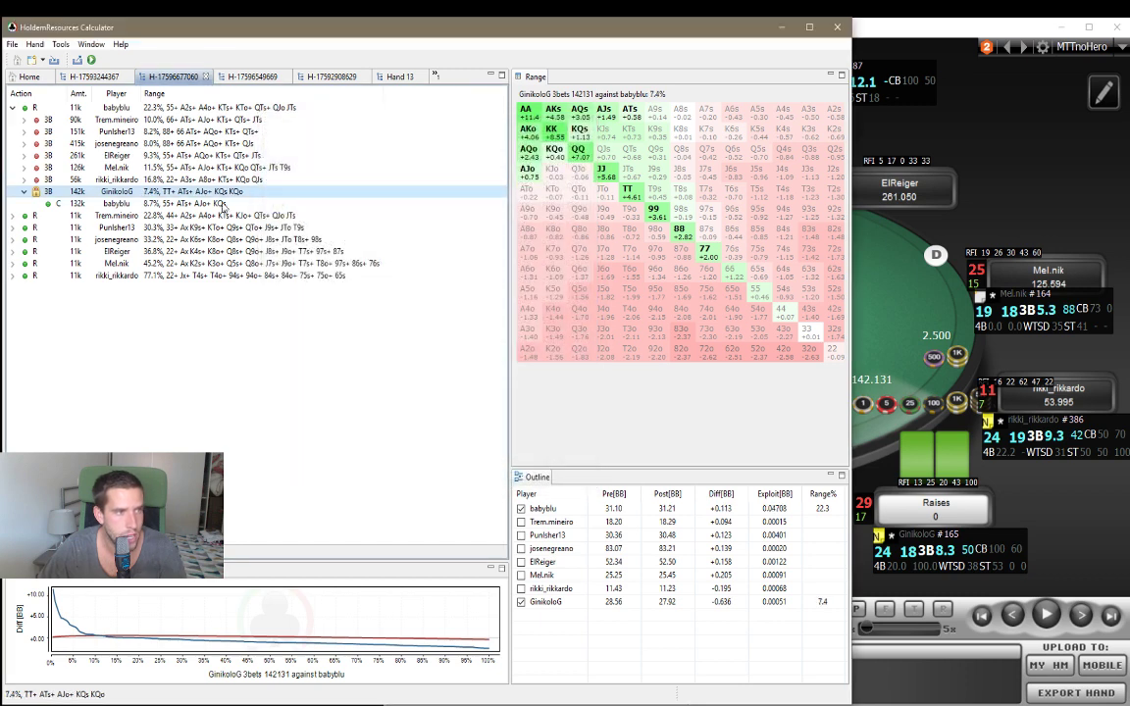
Review the 132k call against the edited 142k 3-bet range, then return to the hand replayer.
{"action": "left_click", "coordinate": [180, 205]}
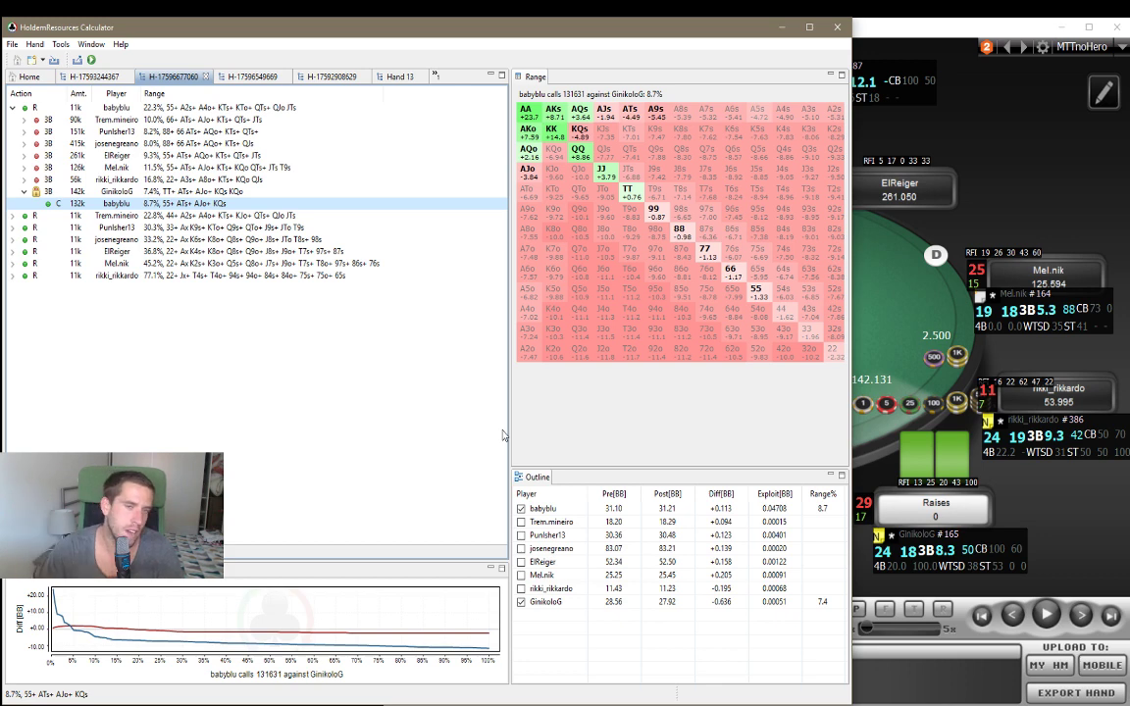
{"action": "left_click", "coordinate": [895, 318]}
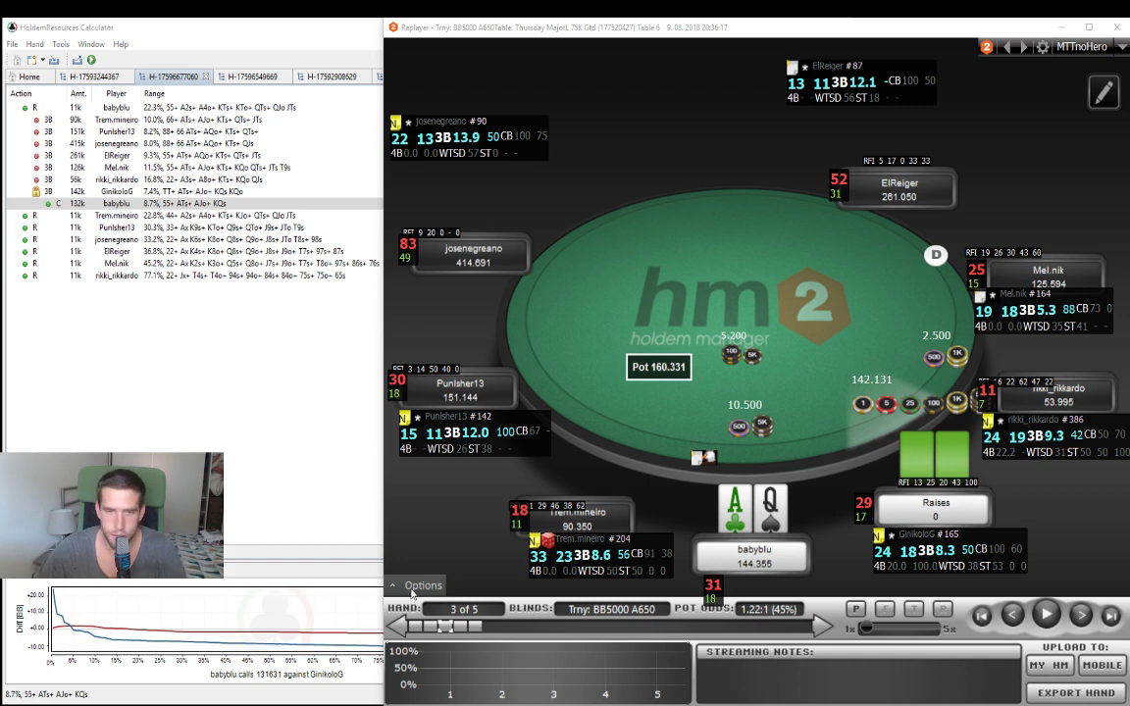
Load hand 4 of 5 in the replayer and advance the preflop action past the pocket eights all-in to the big blind's fold.
{"action": "left_click", "coordinate": [462, 627]}
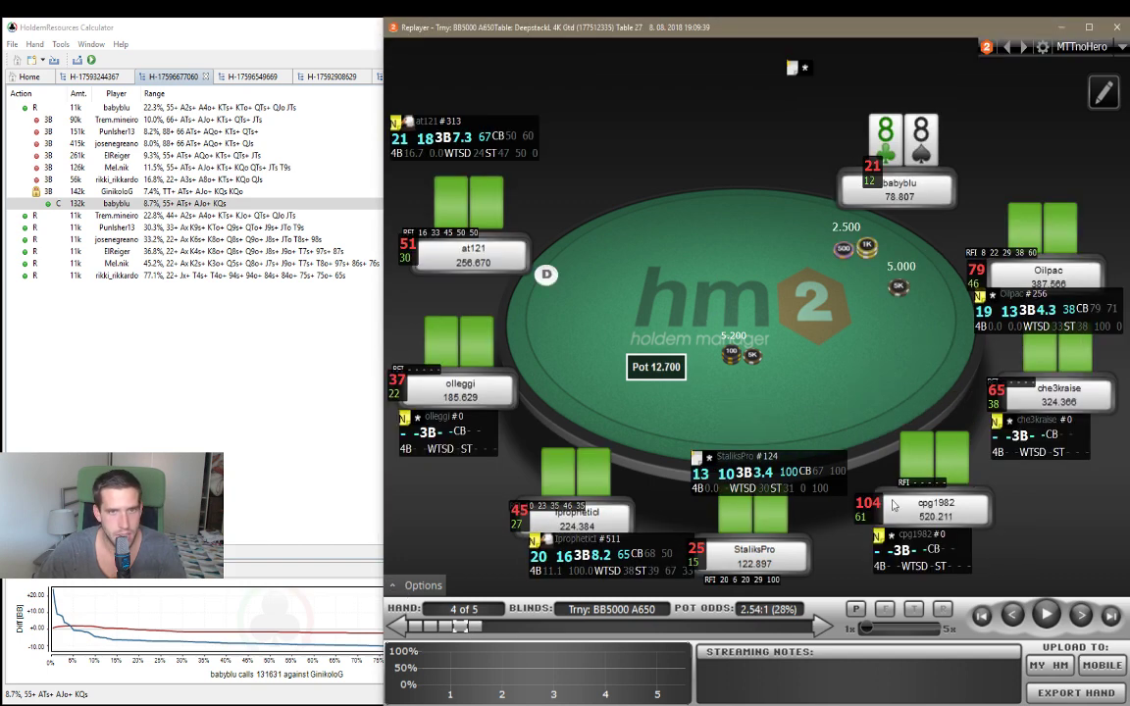
{"action": "left_click", "coordinate": [1081, 615]}
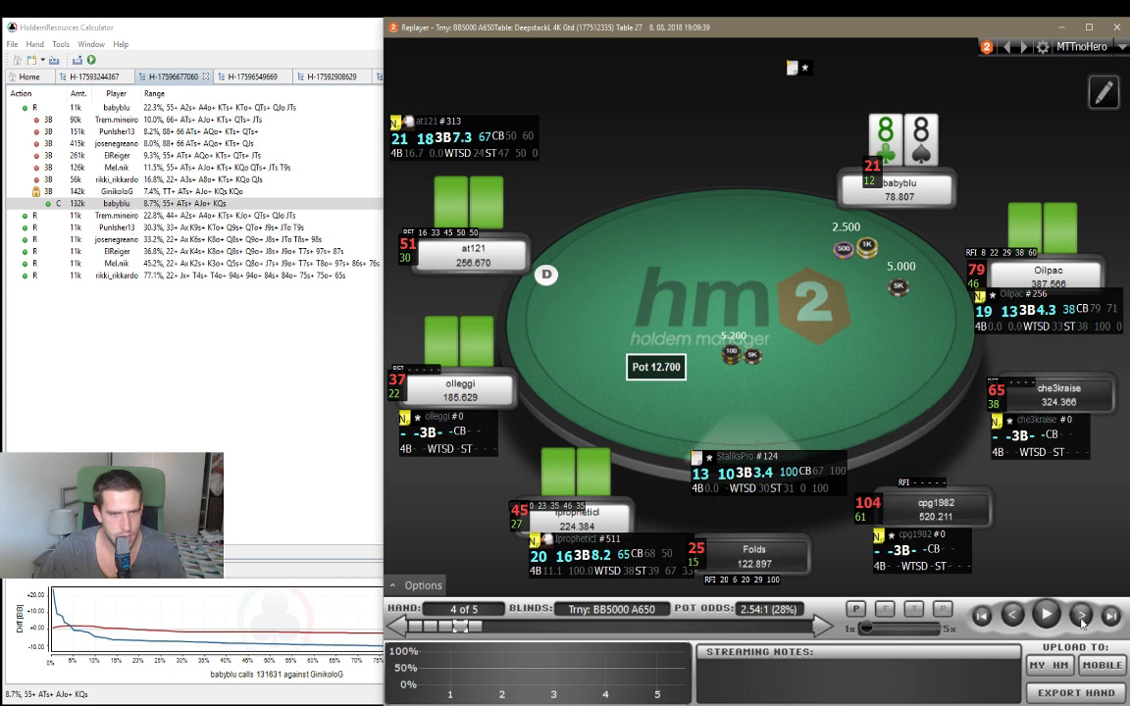
{"action": "left_click", "coordinate": [1082, 622]}
{"action": "left_click", "coordinate": [1082, 623]}
{"action": "left_click", "coordinate": [1082, 623]}
{"action": "left_click", "coordinate": [1082, 622]}
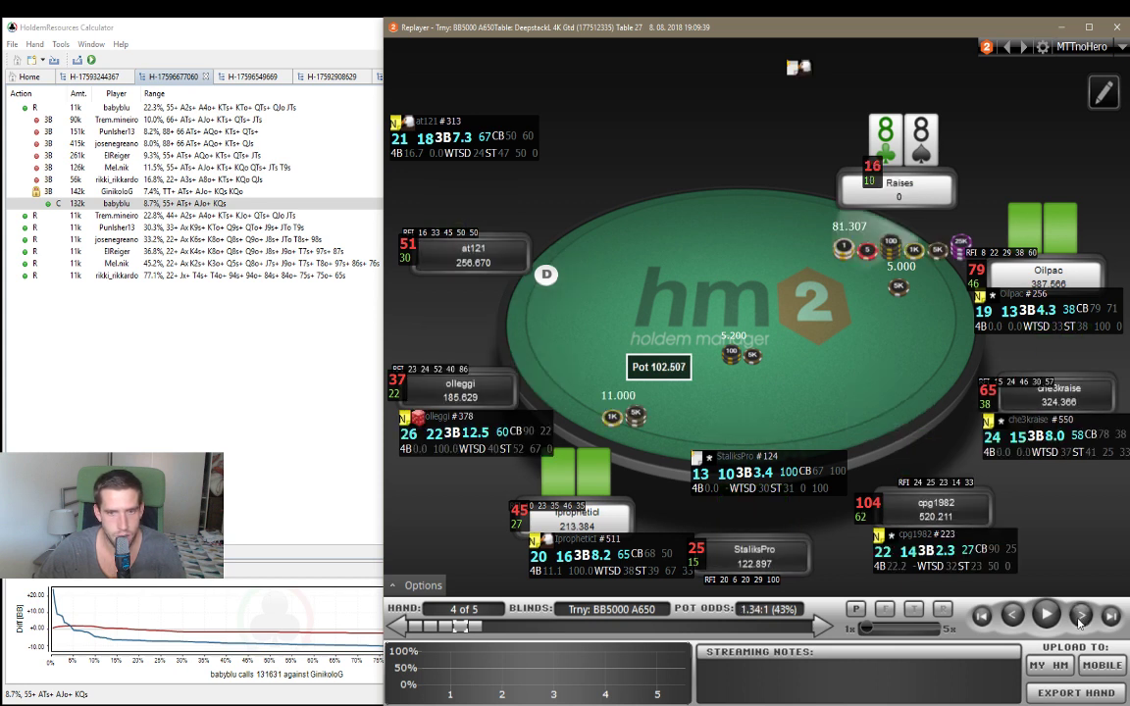
{"action": "left_click", "coordinate": [1081, 614]}
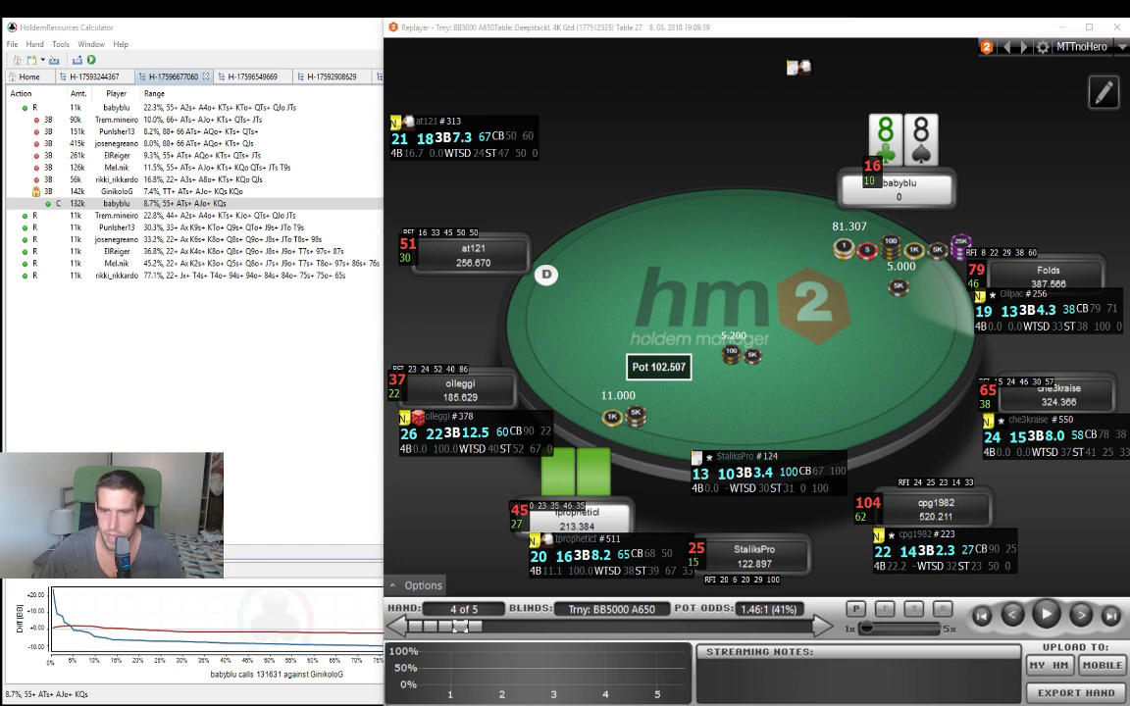
{"action": "left_click", "coordinate": [169, 355]}
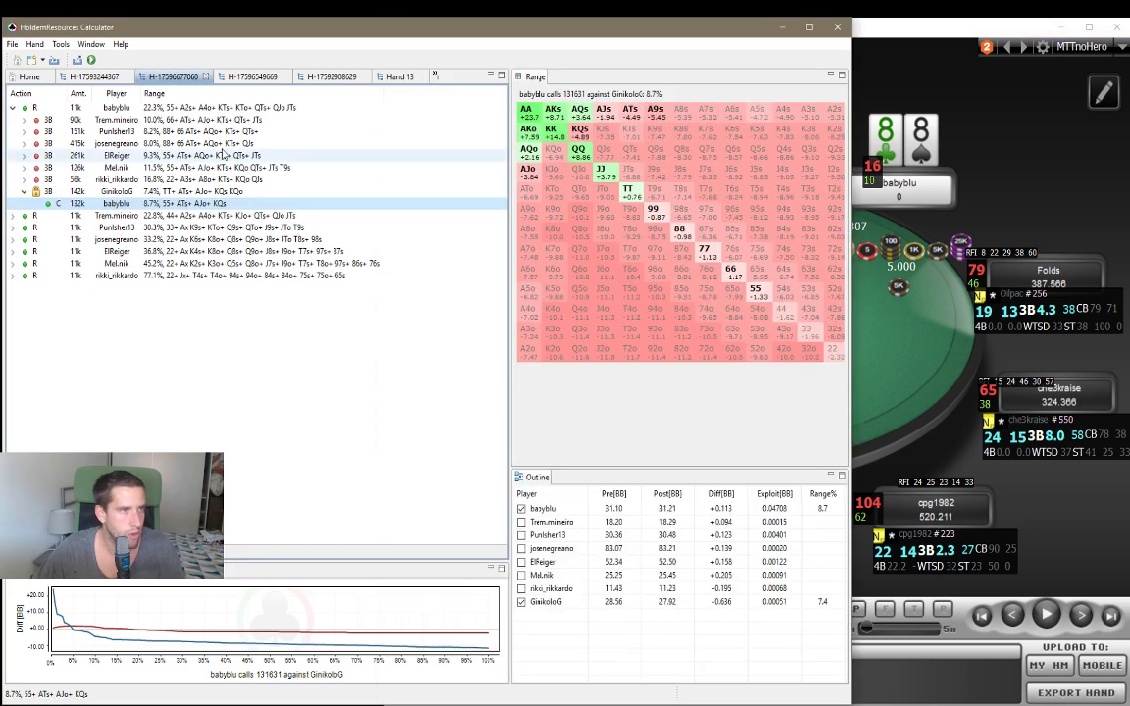
{"action": "left_click", "coordinate": [436, 76]}
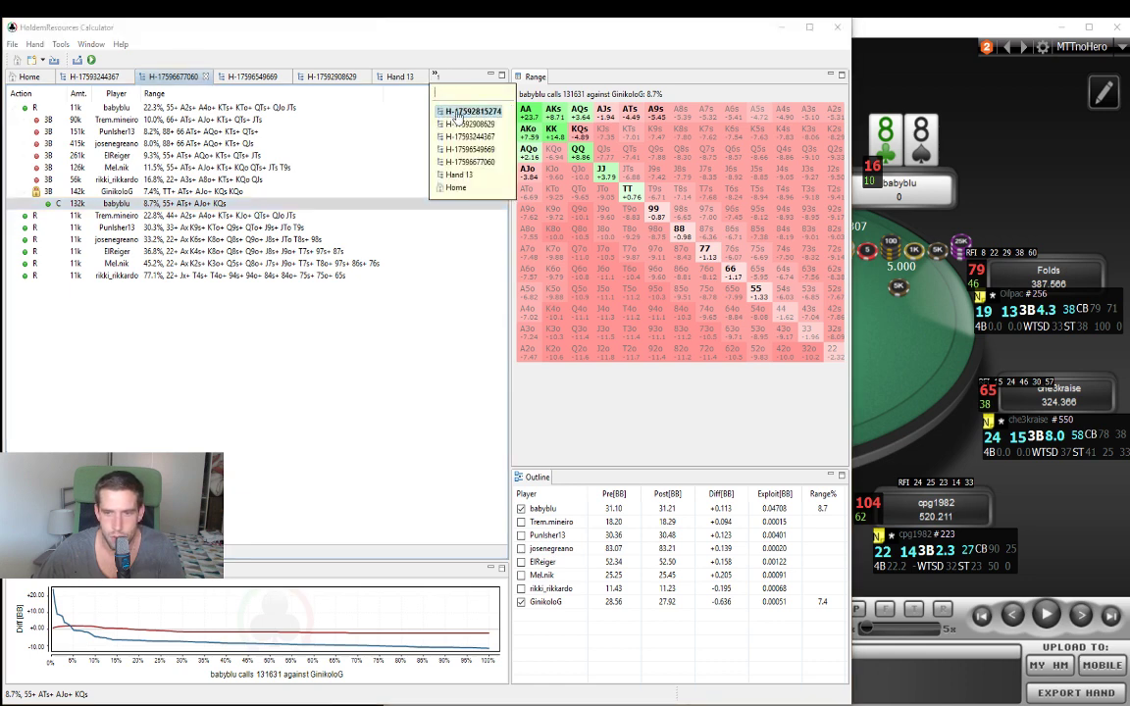
{"action": "left_click", "coordinate": [459, 112]}
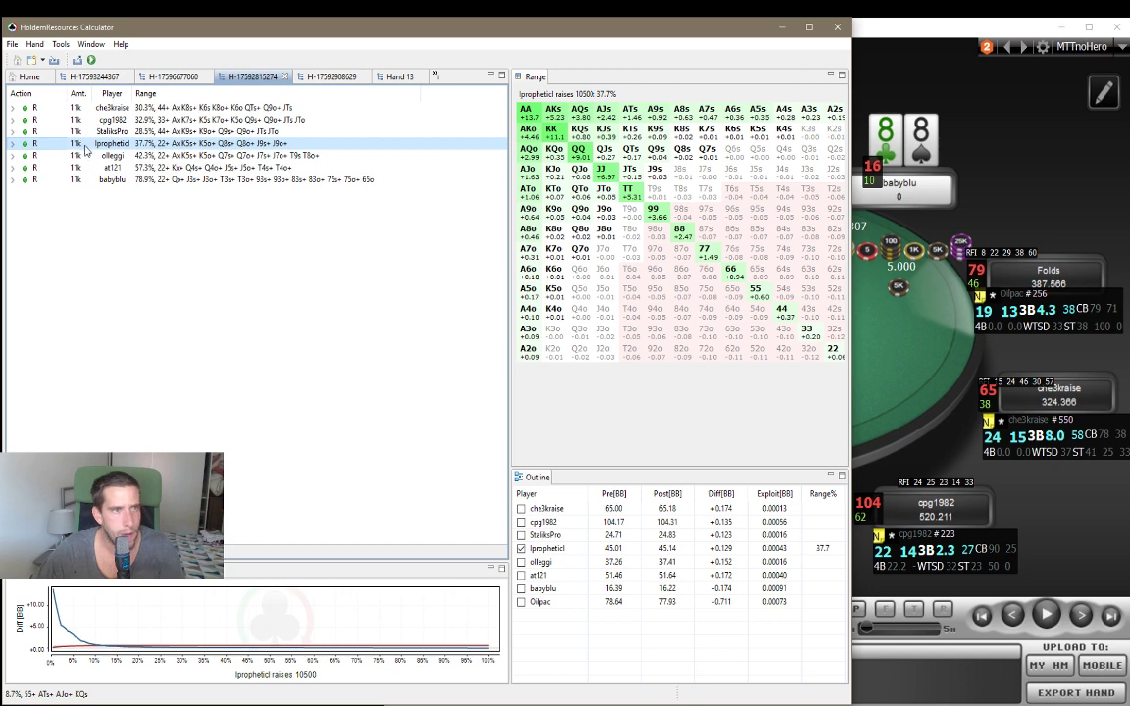
Compare the original raiser's 11k raise range with the hand shown in the replayer.
{"action": "left_click", "coordinate": [881, 392]}
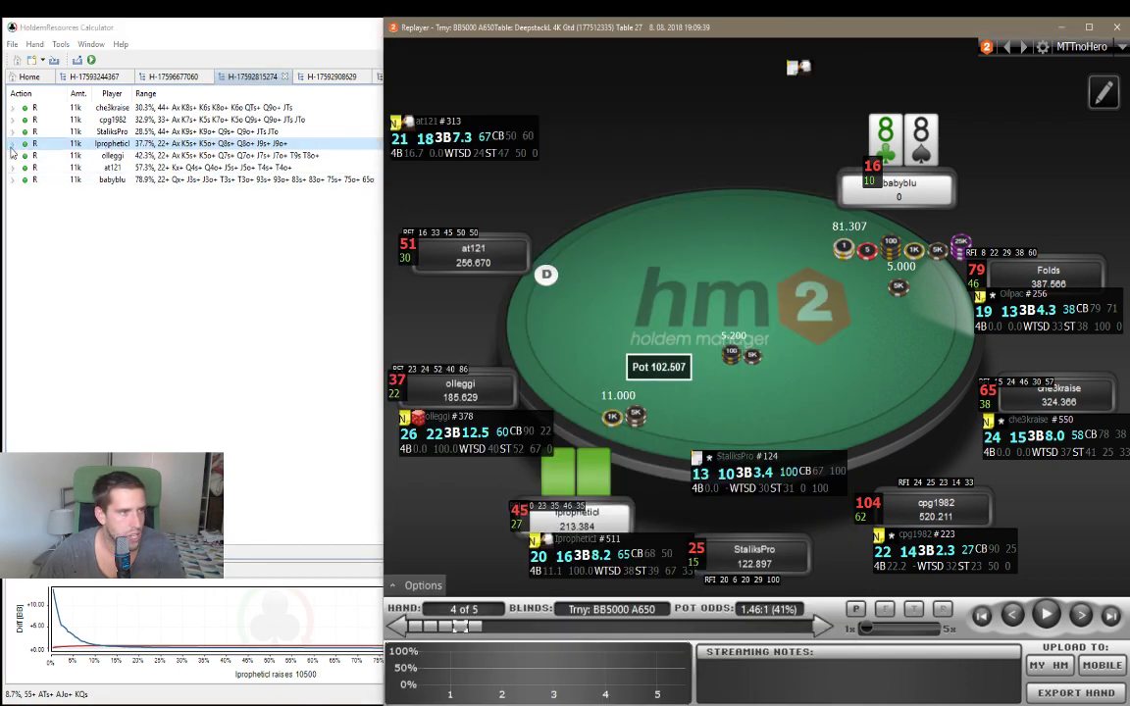
{"action": "left_click", "coordinate": [86, 150]}
{"action": "left_click", "coordinate": [87, 143]}
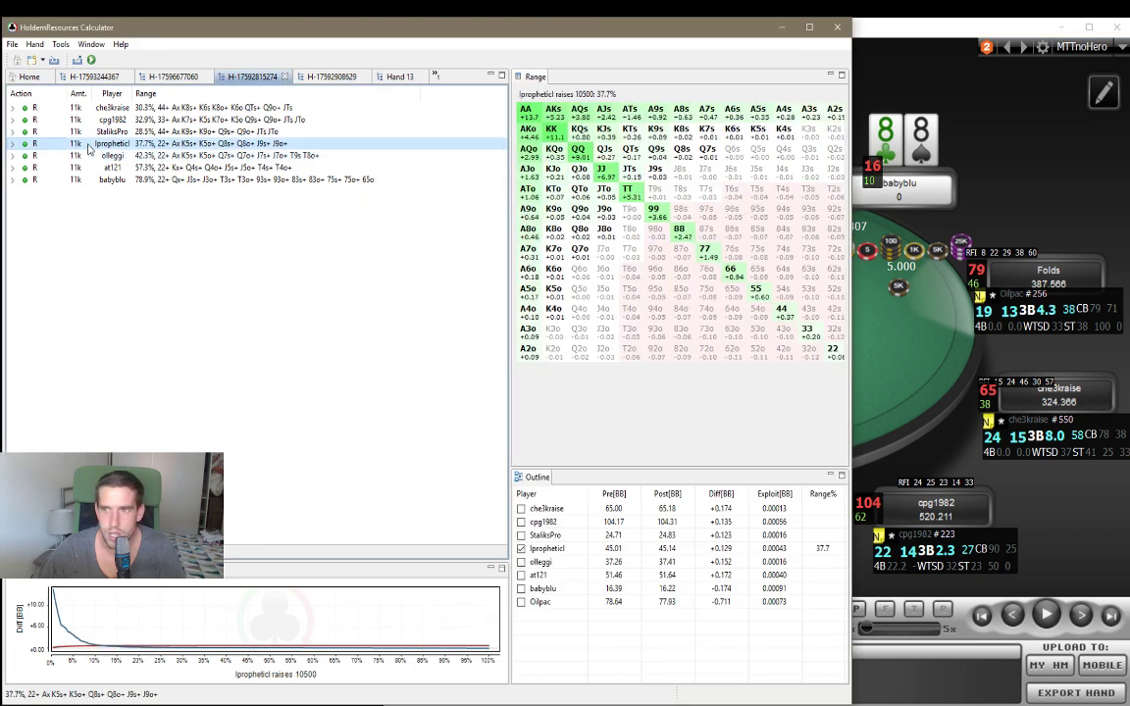
{"action": "left_click", "coordinate": [905, 360]}
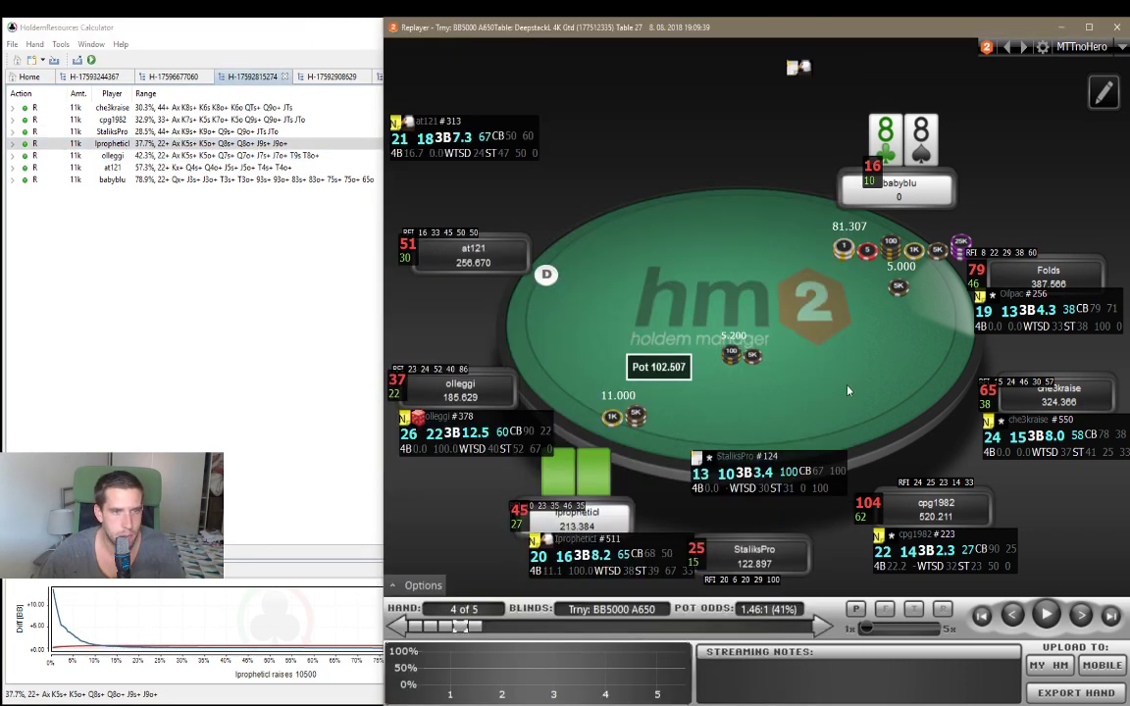
Expand the original raiser's 11k raise and review the 81k 3-bet range against it.
{"action": "left_click", "coordinate": [13, 144]}
{"action": "key", "text": "alt+Tab"}
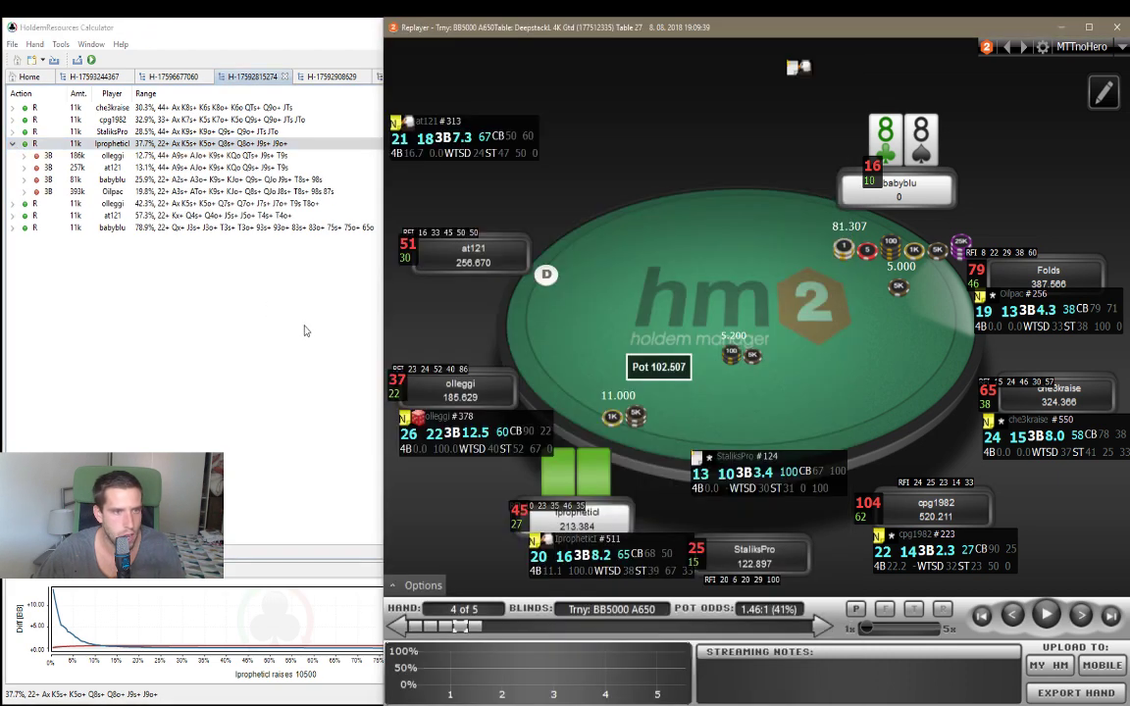
{"action": "left_click", "coordinate": [147, 143]}
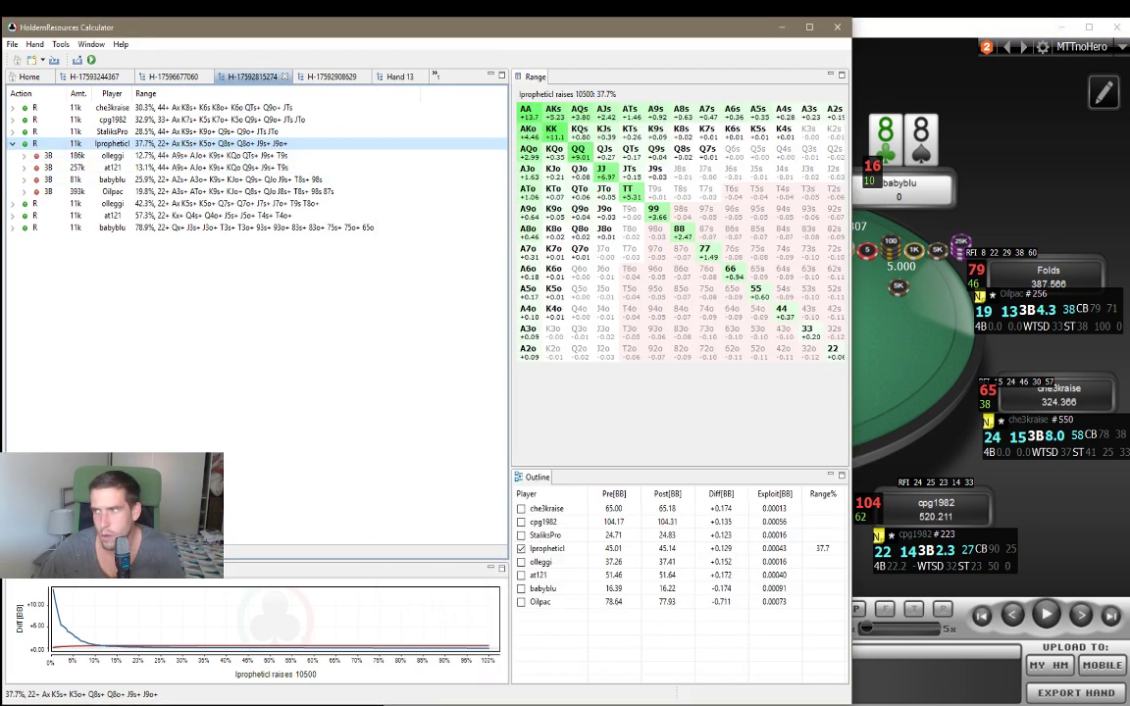
{"action": "key", "text": "alt+Tab"}
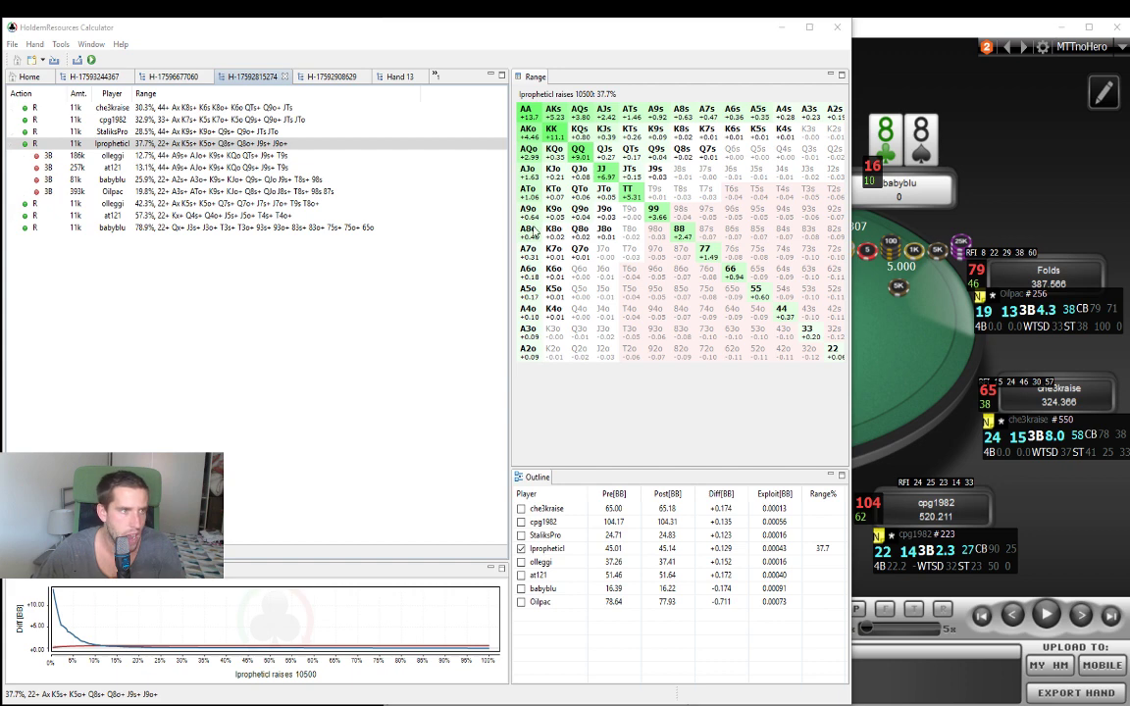
{"action": "left_click", "coordinate": [126, 181]}
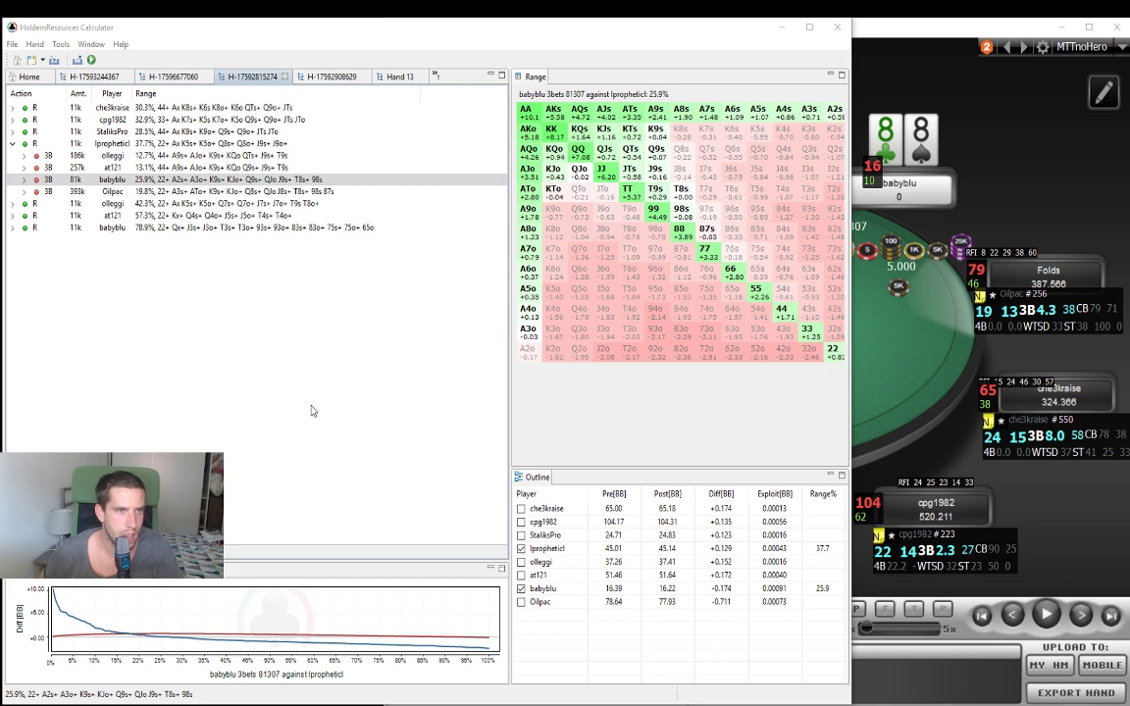
Check the original raiser's detailed 3-bet pot statistics in the hand replayer, then return to the 81k 3-bet range.
{"action": "left_click", "coordinate": [882, 444]}
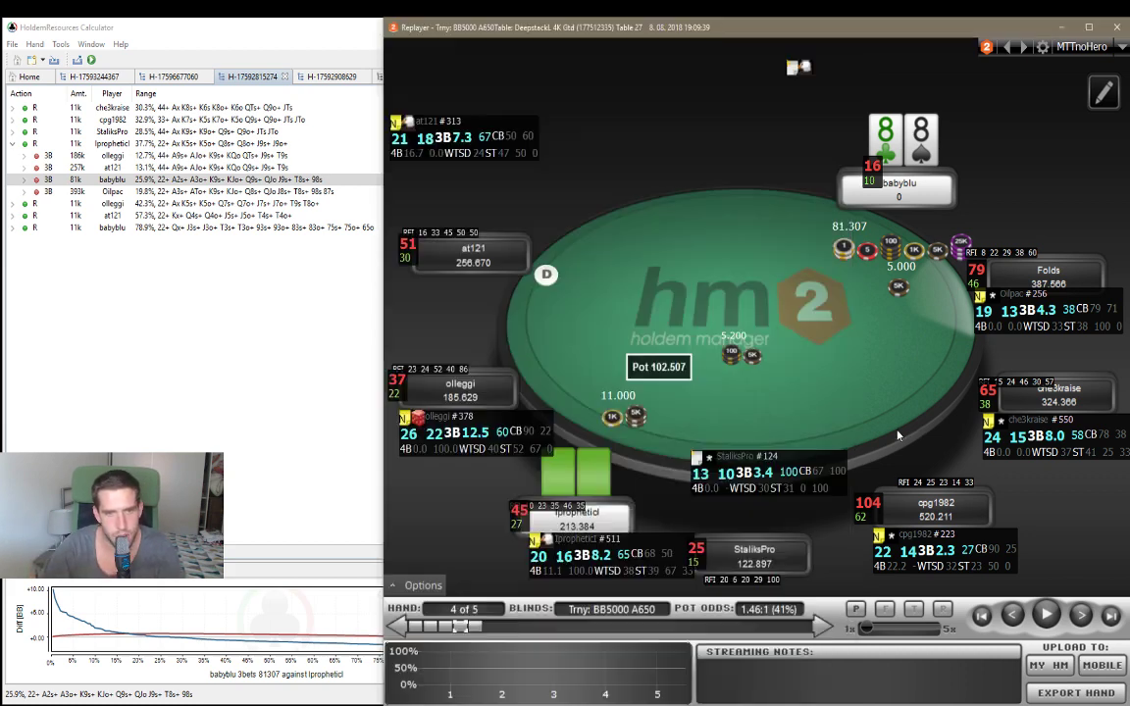
{"action": "left_click", "coordinate": [621, 560]}
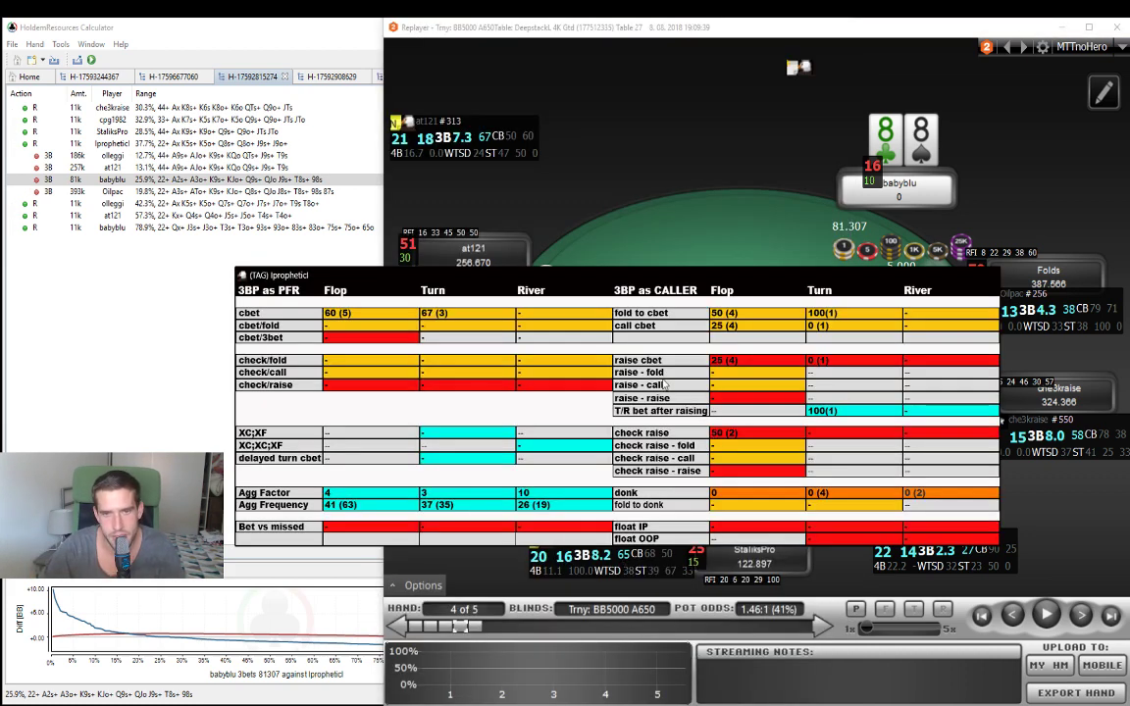
{"action": "left_click", "coordinate": [745, 413]}
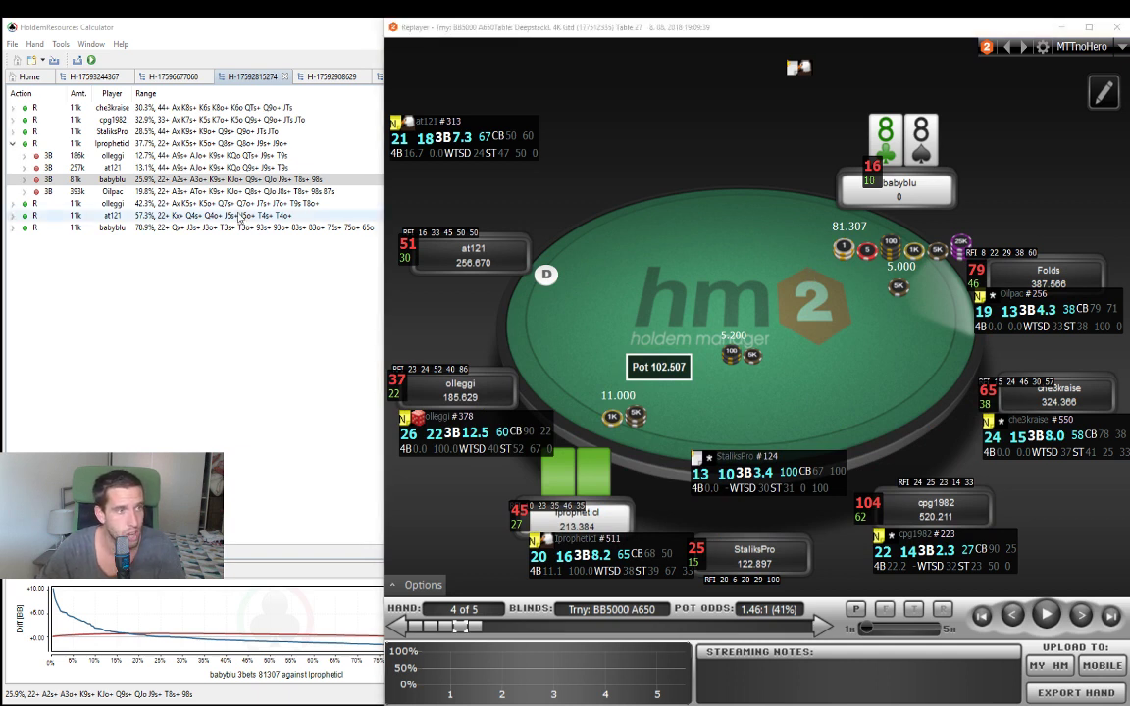
{"action": "left_click", "coordinate": [209, 180]}
{"action": "left_click", "coordinate": [209, 181]}
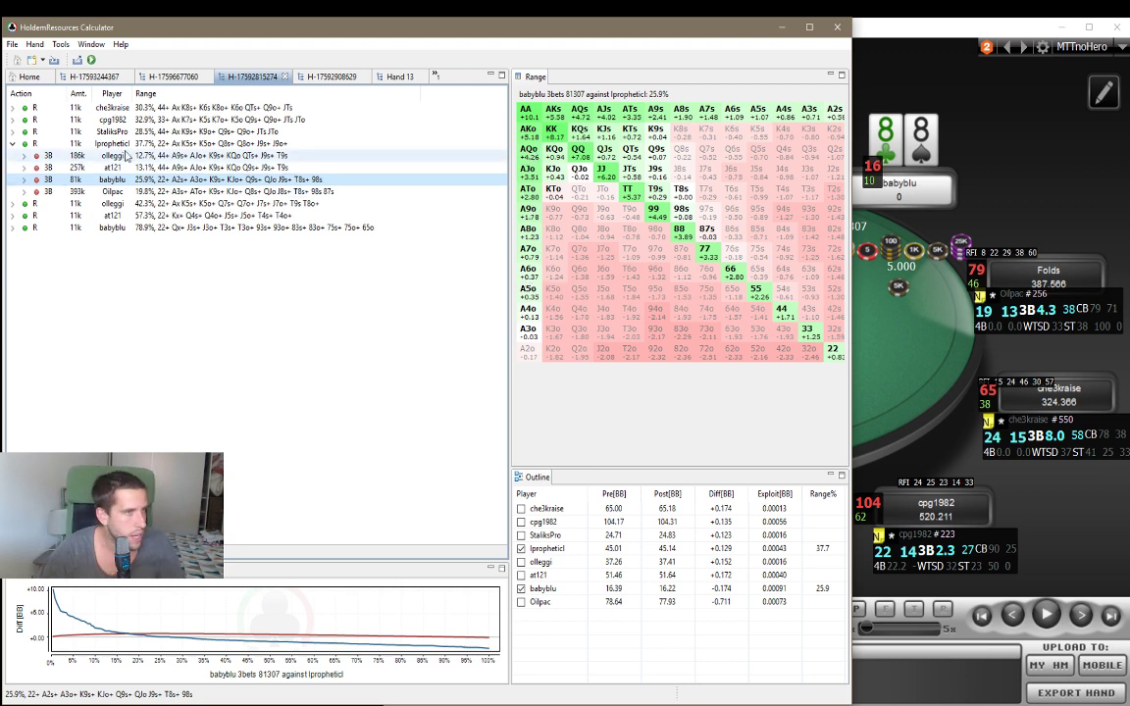
Expand the 81k 3-bet and edit the 71k call range against it to remove 55, 44, 33 and 22.
{"action": "left_click", "coordinate": [24, 181]}
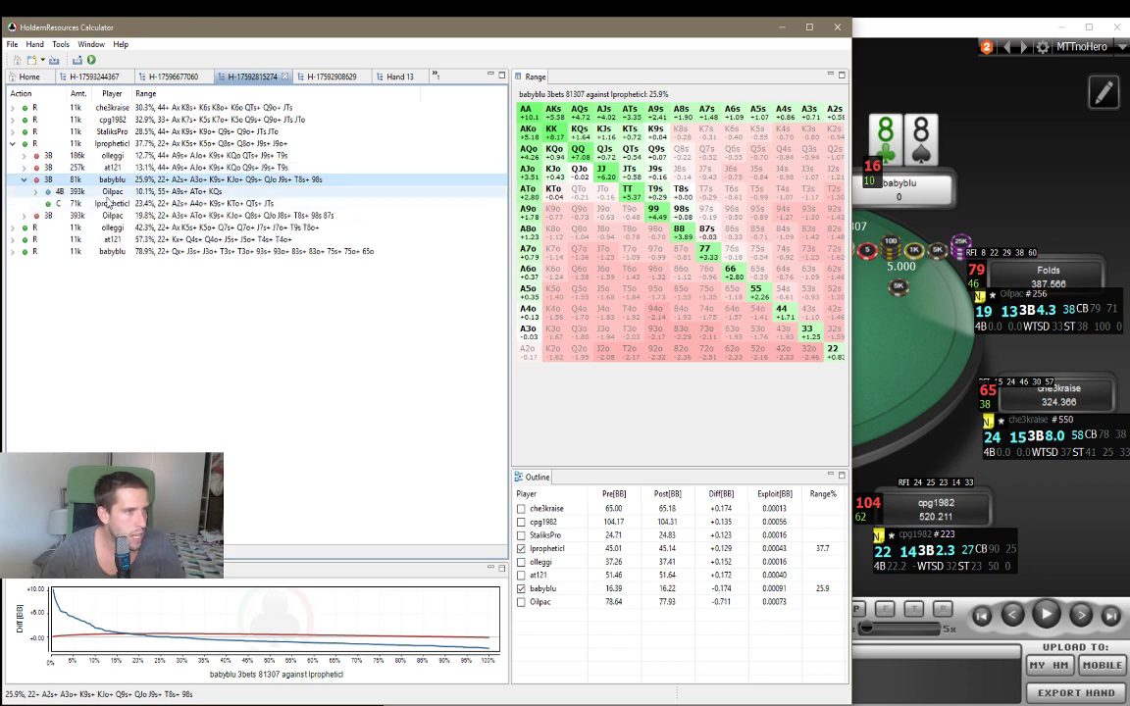
{"action": "left_click", "coordinate": [284, 203]}
{"action": "right_click", "coordinate": [159, 195]}
{"action": "left_click", "coordinate": [204, 250]}
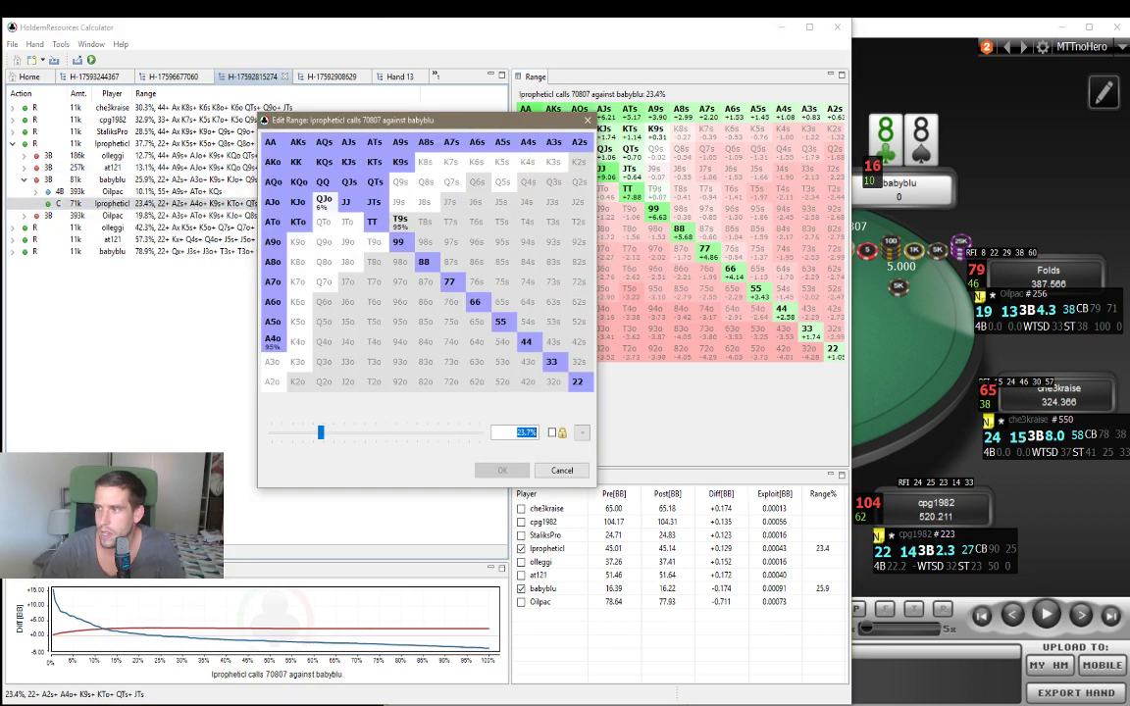
{"action": "left_click", "coordinate": [485, 323]}
{"action": "left_click", "coordinate": [503, 324]}
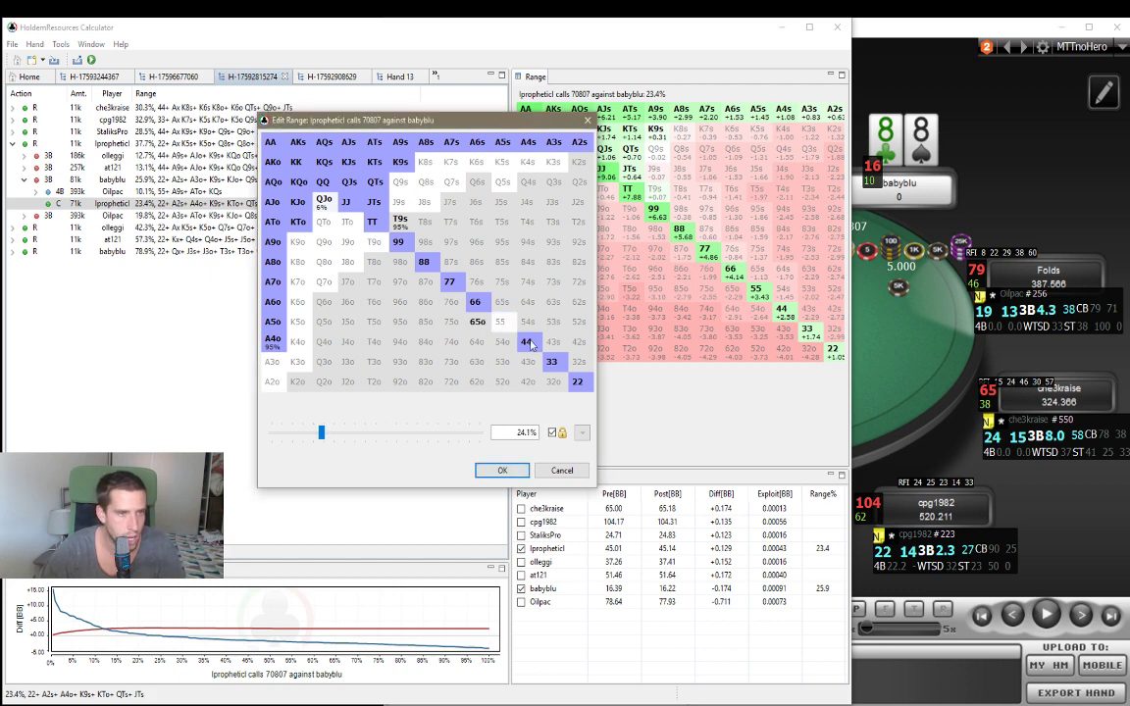
{"action": "left_click", "coordinate": [533, 347]}
{"action": "left_click", "coordinate": [558, 363]}
{"action": "left_click", "coordinate": [579, 381]}
{"action": "left_click", "coordinate": [482, 325]}
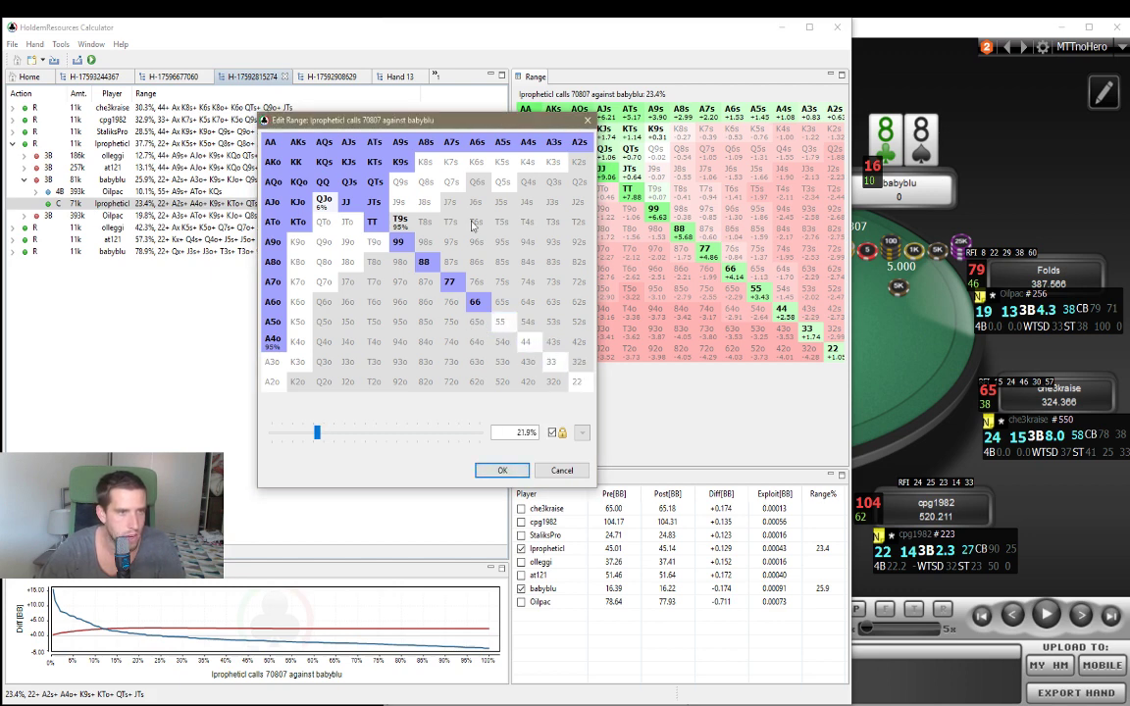
Remove A7s through A2s, QJo and T9s from the 71k call range, keeping A8s selected.
{"action": "left_click", "coordinate": [449, 146]}
{"action": "left_click", "coordinate": [575, 143]}
{"action": "left_click", "coordinate": [553, 143]}
{"action": "left_click", "coordinate": [502, 144]}
{"action": "left_click", "coordinate": [500, 144]}
{"action": "left_click", "coordinate": [536, 147]}
{"action": "left_click", "coordinate": [511, 146]}
{"action": "left_click", "coordinate": [488, 148]}
{"action": "left_click", "coordinate": [318, 209]}
{"action": "left_click", "coordinate": [397, 218]}
Remove the offsuit aces A9o through A4o from the 71k call range.
{"action": "left_click", "coordinate": [272, 338]}
{"action": "left_click", "coordinate": [271, 301]}
{"action": "left_click", "coordinate": [273, 243]}
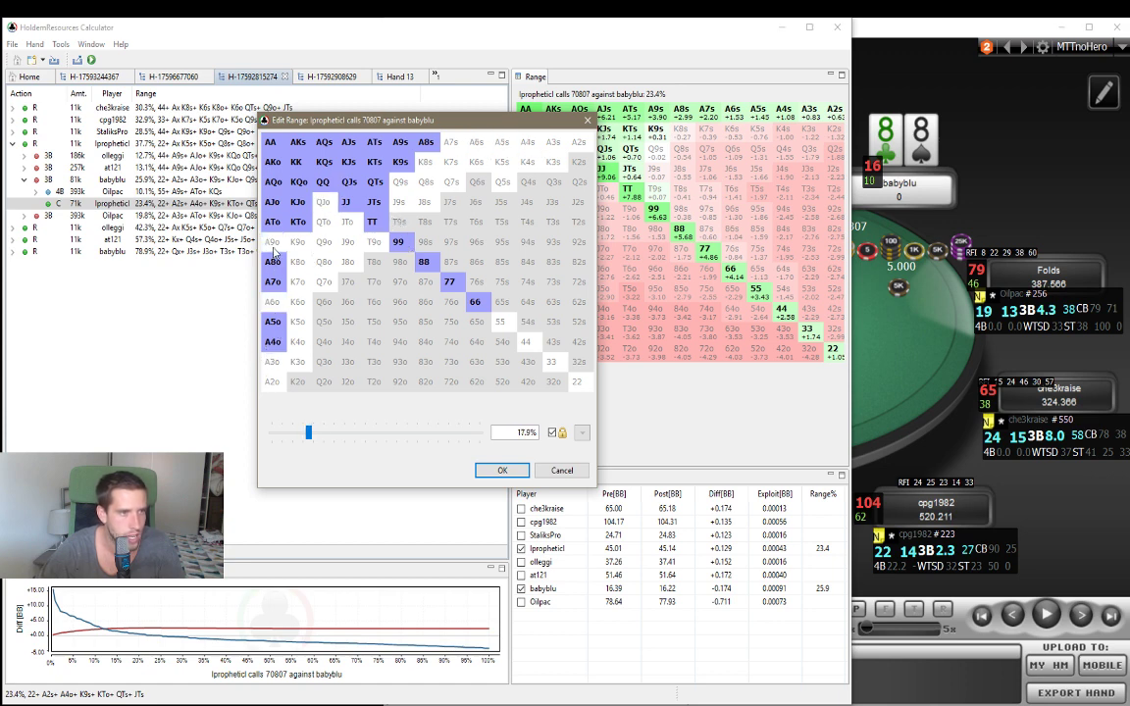
{"action": "left_click", "coordinate": [272, 262]}
{"action": "left_click", "coordinate": [273, 281]}
{"action": "left_click", "coordinate": [272, 321]}
{"action": "left_click", "coordinate": [272, 341]}
Remove KJo and KTo from the 71k call range, keeping KQo selected.
{"action": "left_click", "coordinate": [298, 209]}
{"action": "left_click", "coordinate": [298, 186]}
{"action": "left_click", "coordinate": [300, 223]}
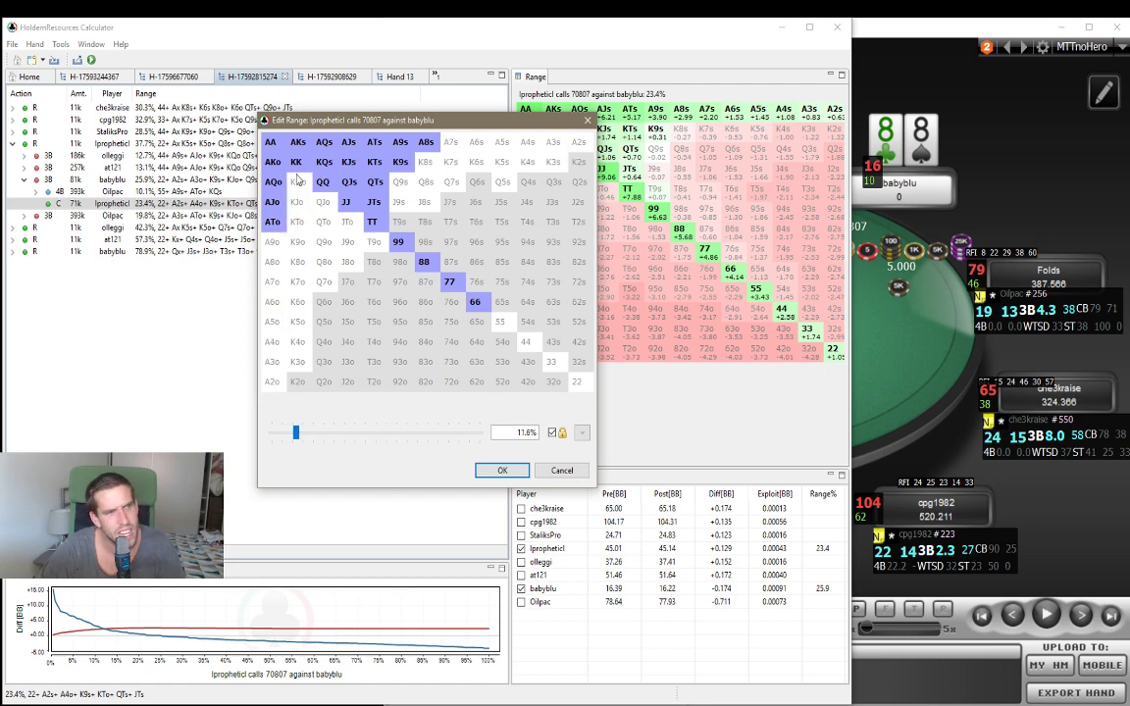
{"action": "left_click", "coordinate": [297, 180]}
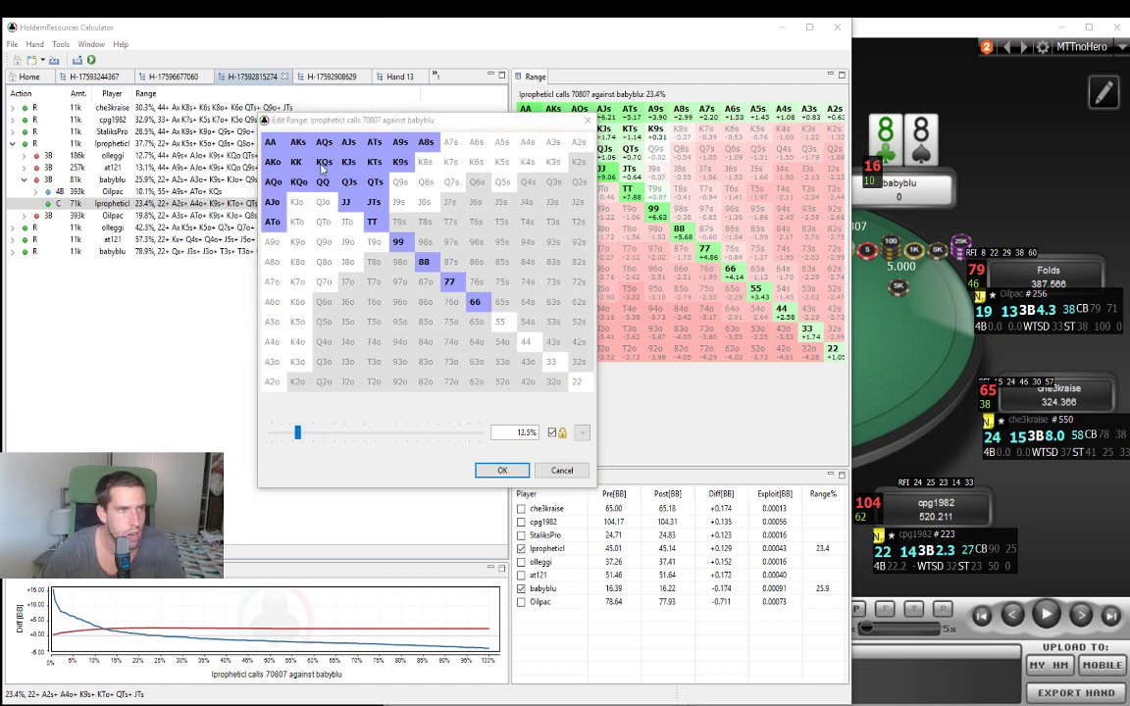
Remove K9s, KTs, QTs and JTs from the 71k call range and apply the edited range.
{"action": "left_click", "coordinate": [400, 161]}
{"action": "left_click", "coordinate": [374, 162]}
{"action": "left_click", "coordinate": [373, 181]}
{"action": "left_click", "coordinate": [373, 202]}
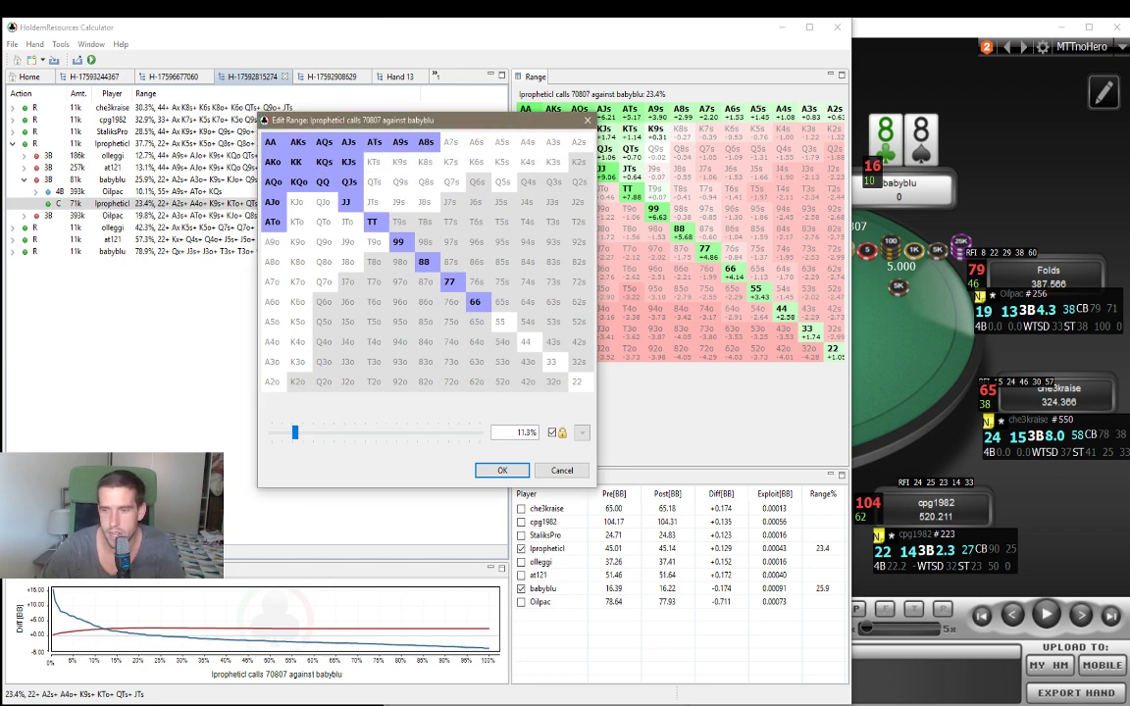
{"action": "left_click", "coordinate": [501, 470]}
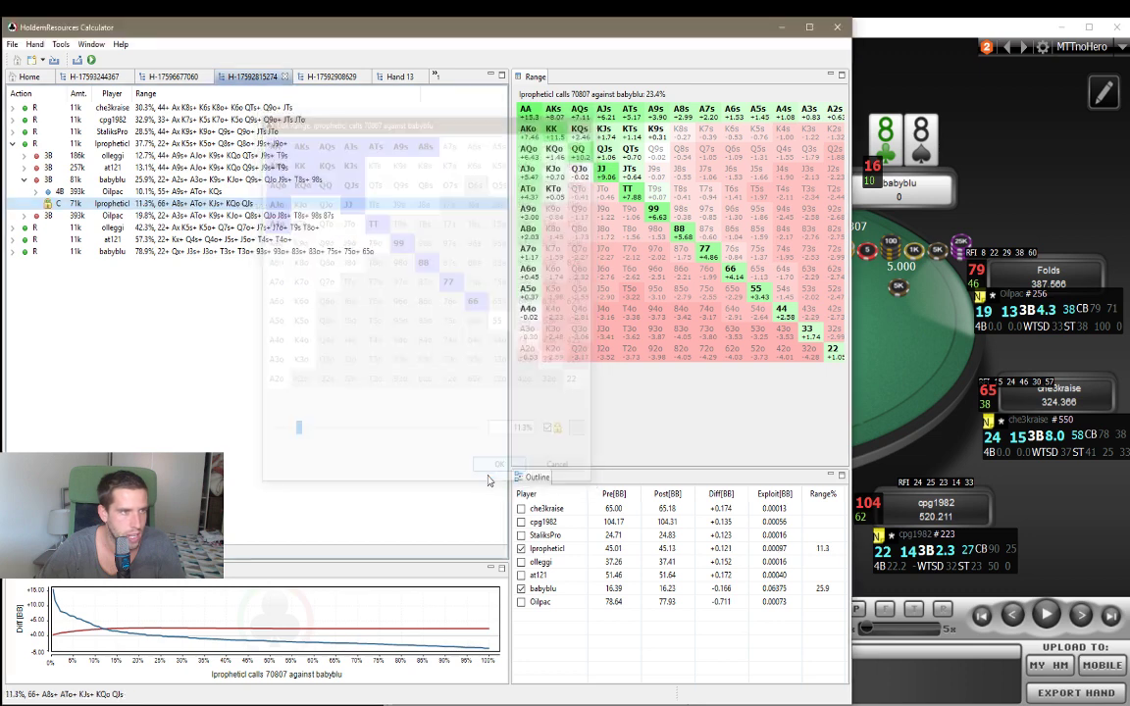
Review the 81k 3-bet range against the edited 71k call range, comparing the hand values of both ranges.
{"action": "left_click", "coordinate": [162, 180]}
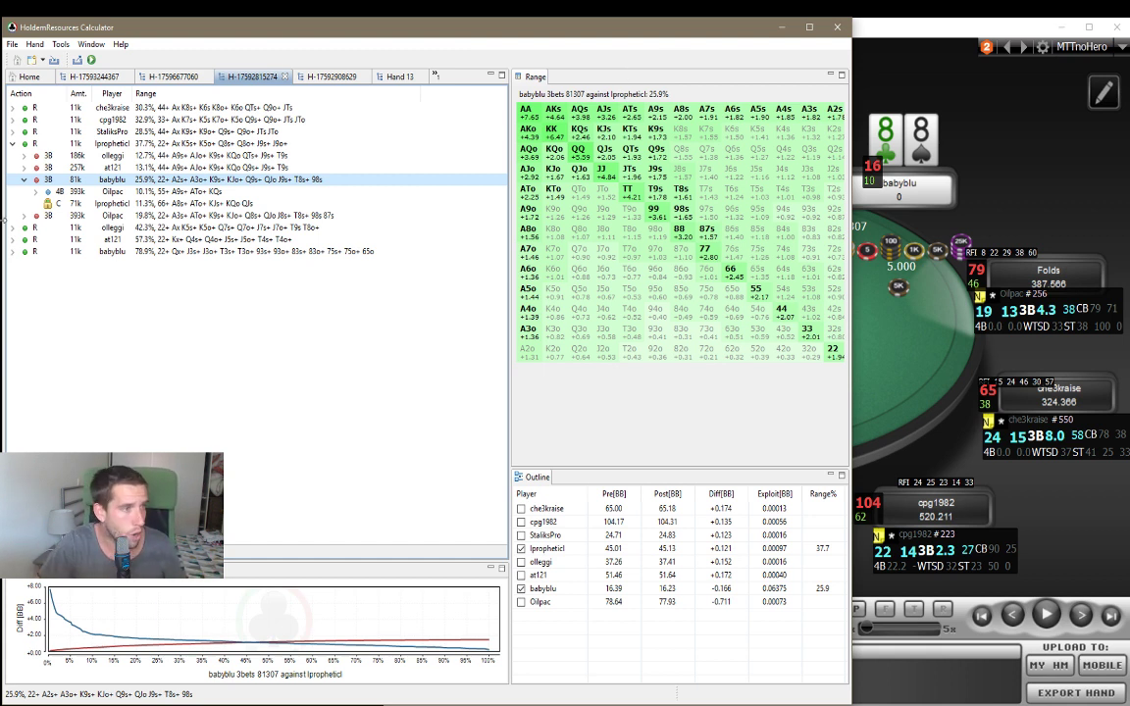
{"action": "left_click", "coordinate": [143, 203]}
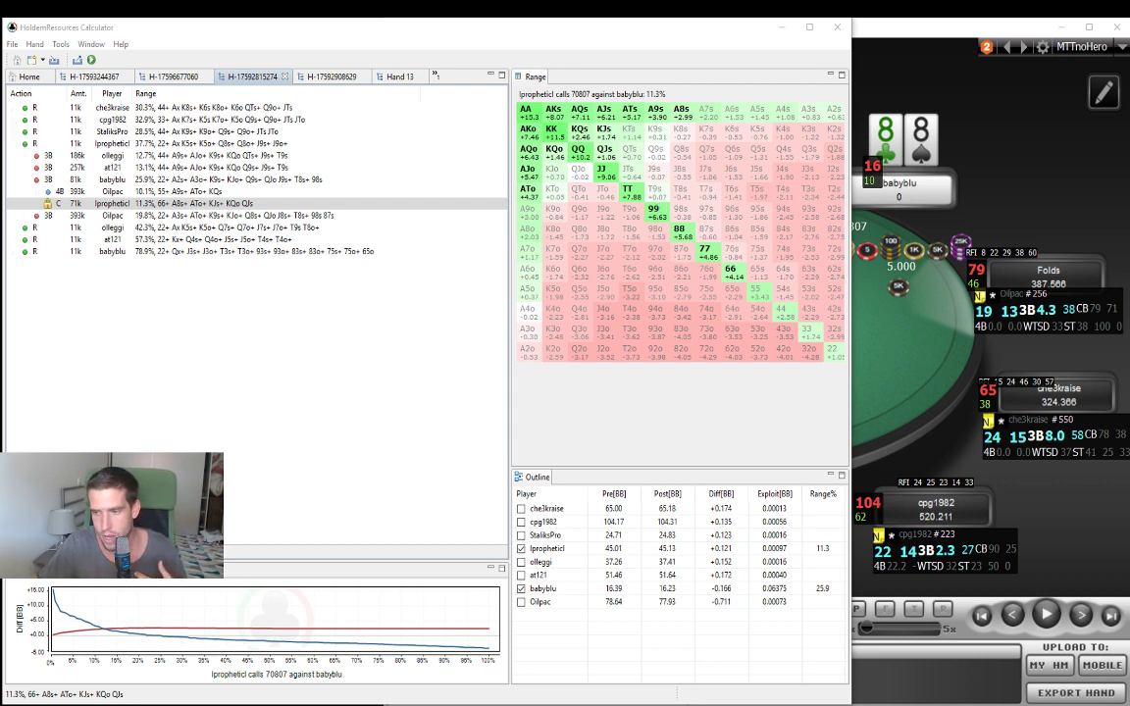
{"action": "left_click", "coordinate": [858, 343]}
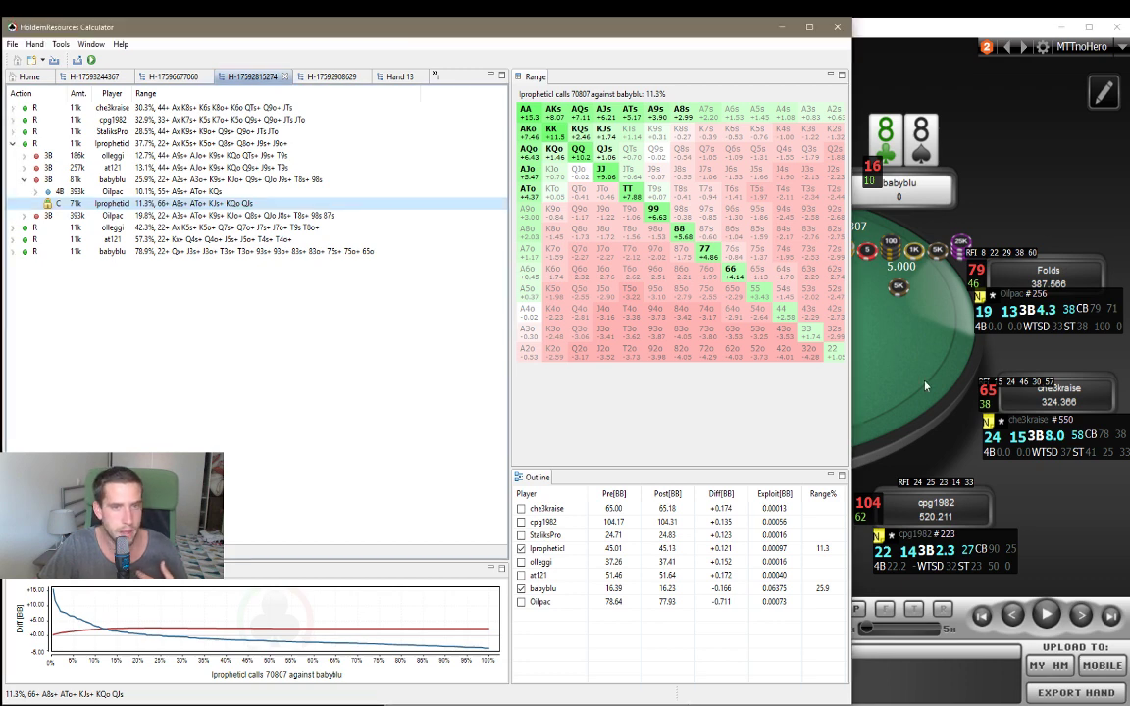
{"action": "left_click", "coordinate": [224, 207]}
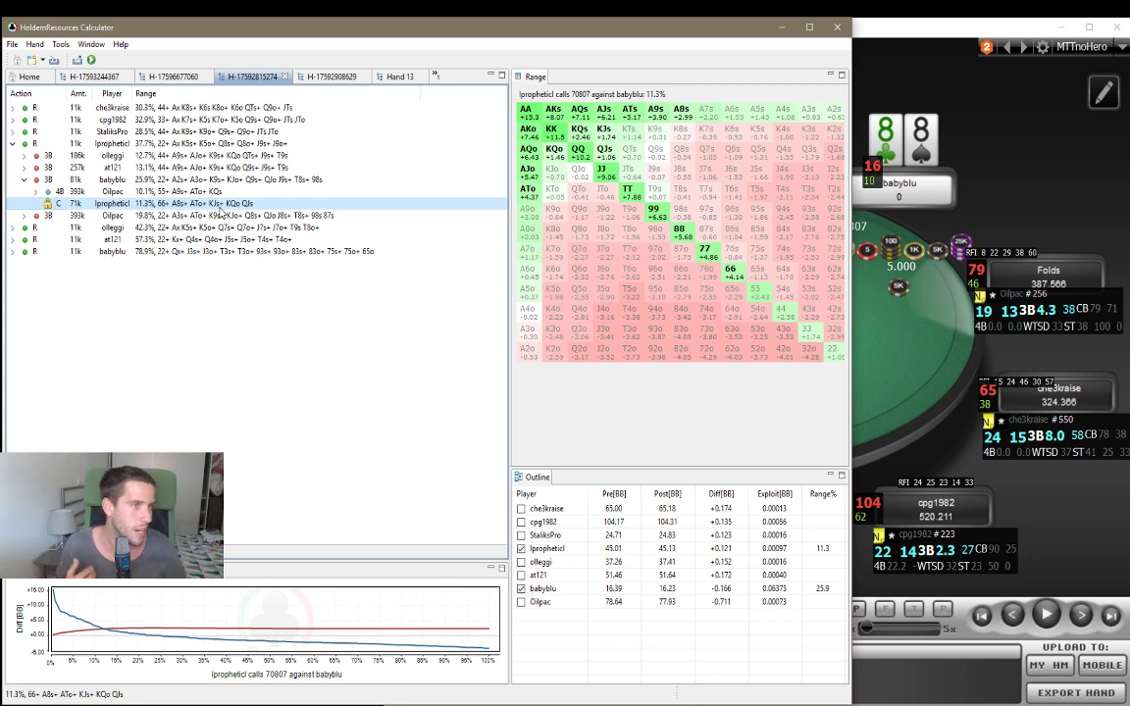
{"action": "left_click", "coordinate": [208, 179]}
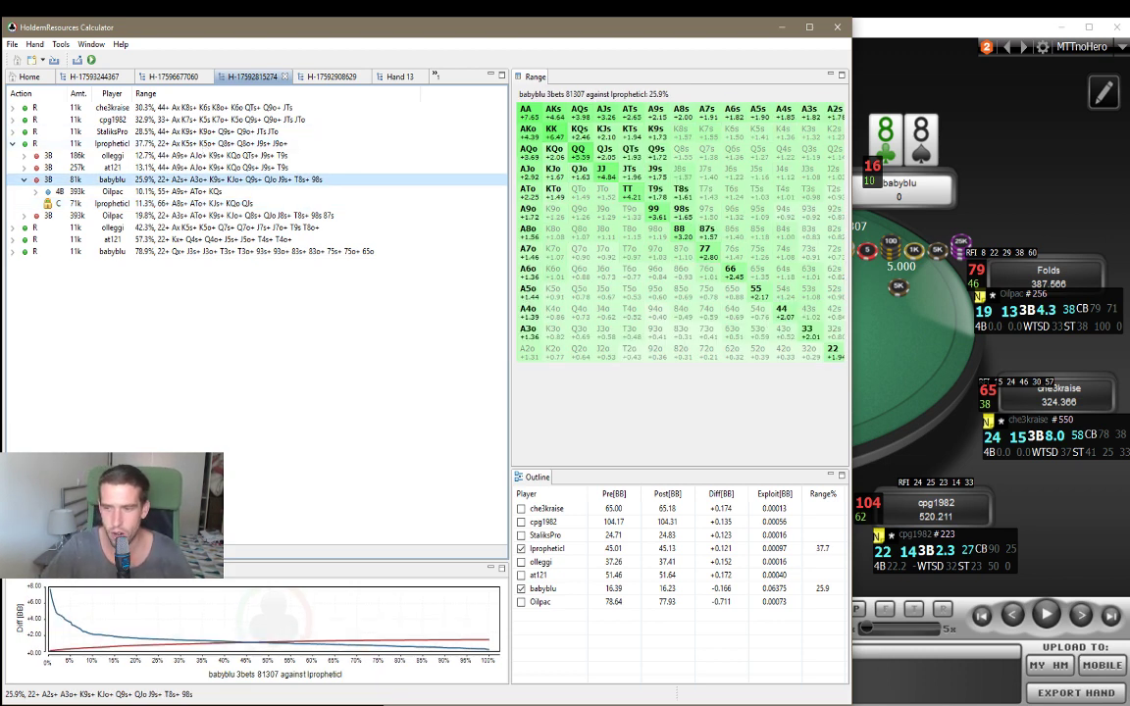
{"action": "left_click", "coordinate": [745, 428]}
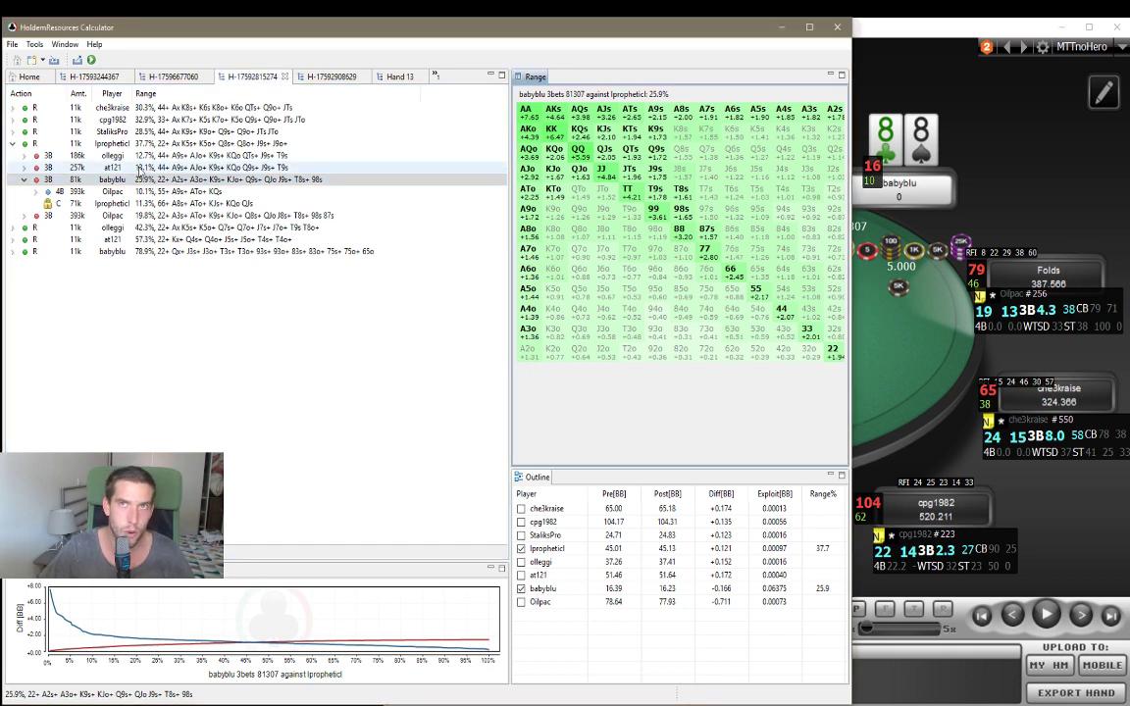
Switch to the Holdem Manager replayer, load hand 5 of 5 and advance its preflop action past the 203,056 KQ suited shove and the folds.
{"action": "left_click", "coordinate": [381, 443]}
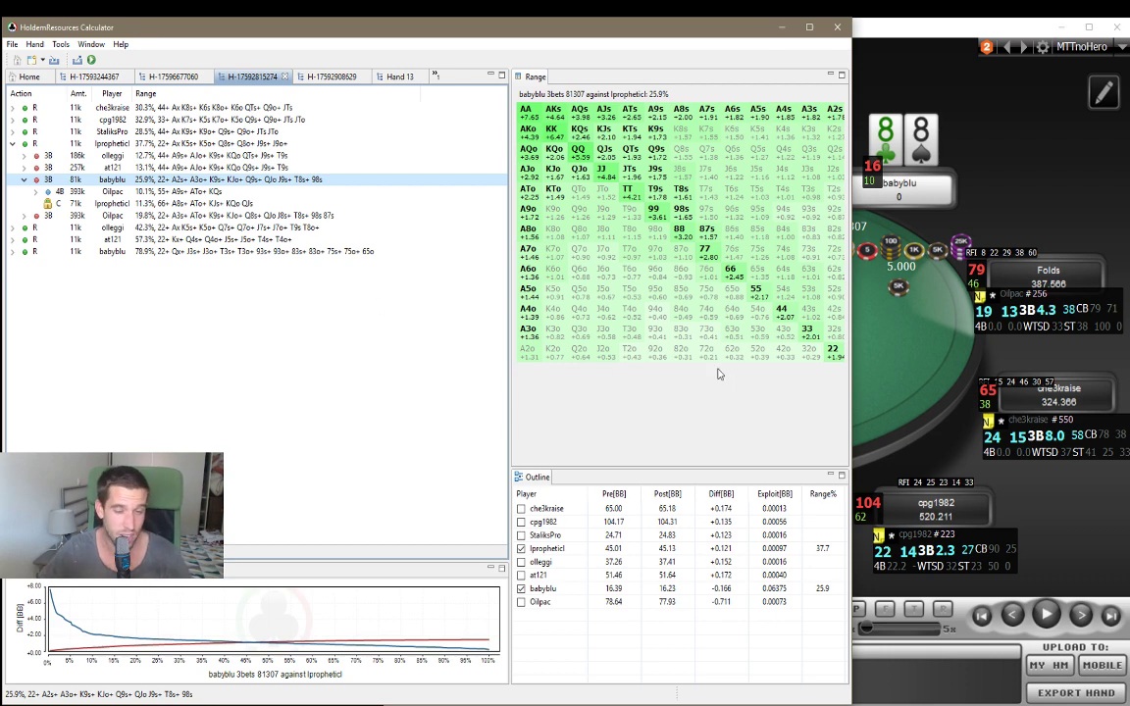
{"action": "left_click", "coordinate": [928, 497]}
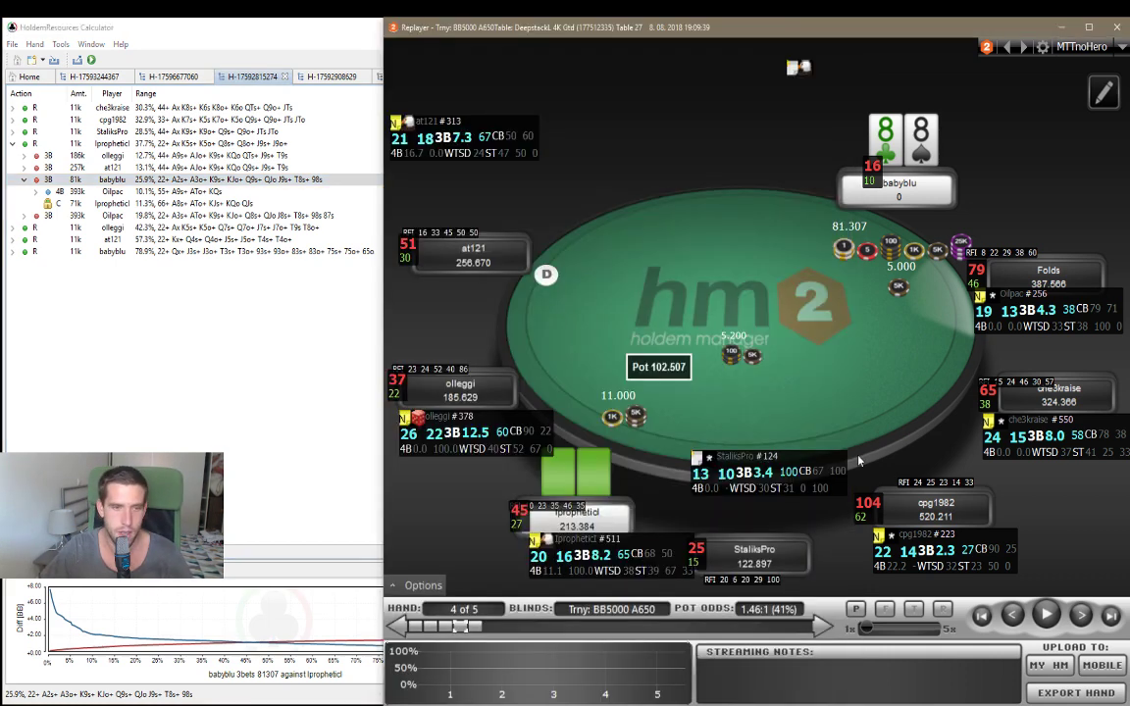
{"action": "left_click", "coordinate": [477, 628]}
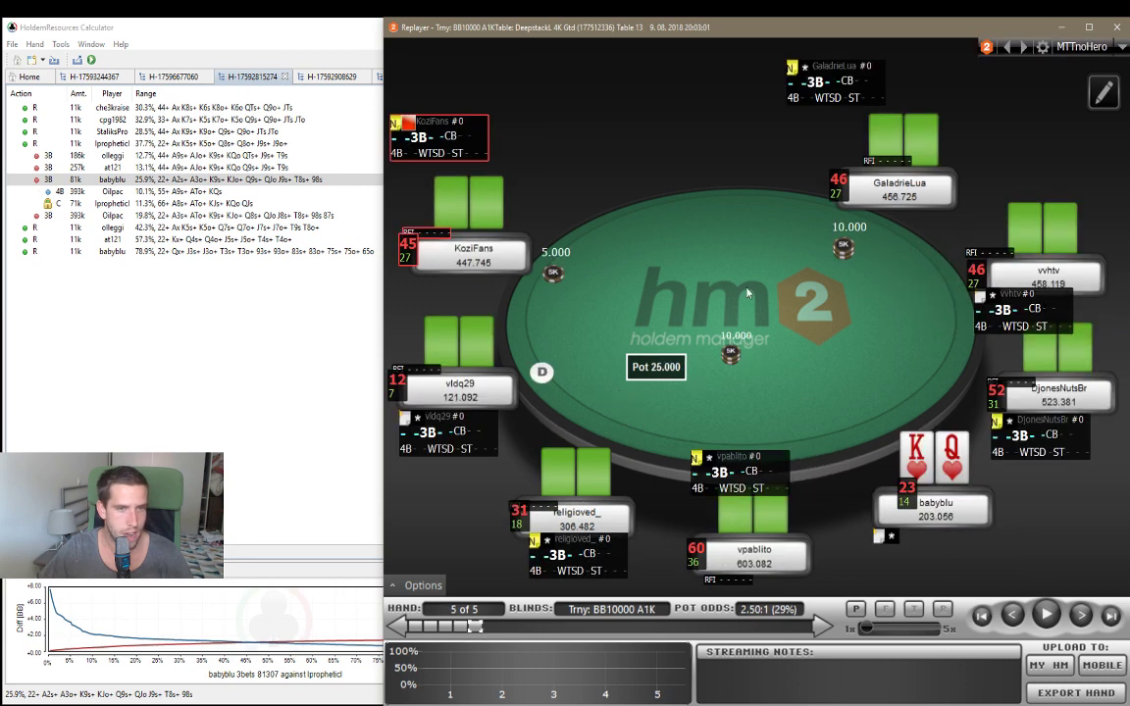
{"action": "left_click", "coordinate": [1082, 615]}
{"action": "left_click", "coordinate": [1083, 615]}
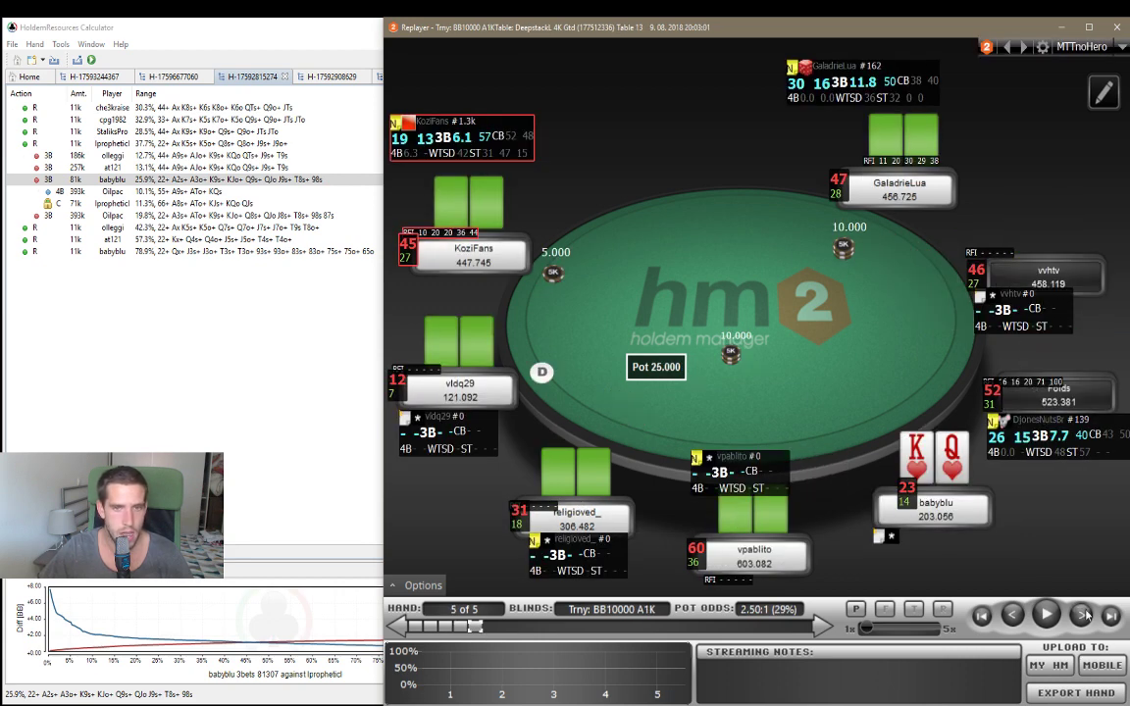
{"action": "left_click", "coordinate": [1082, 615]}
{"action": "left_click", "coordinate": [1081, 613]}
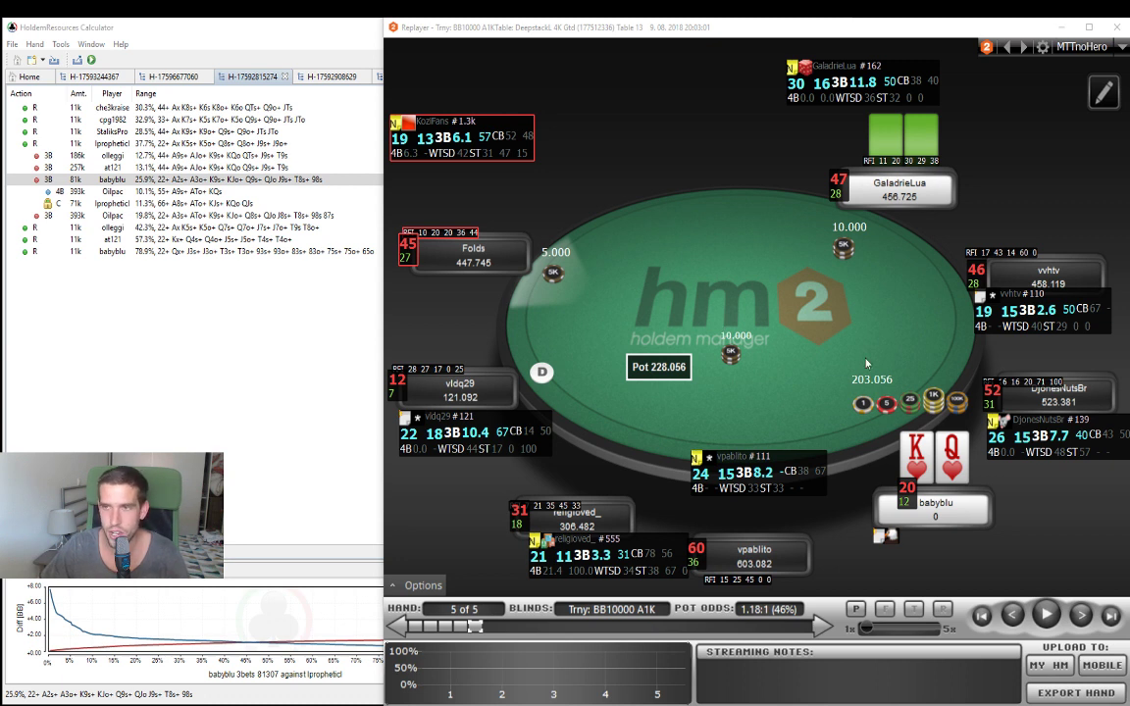
{"action": "left_click", "coordinate": [1082, 614]}
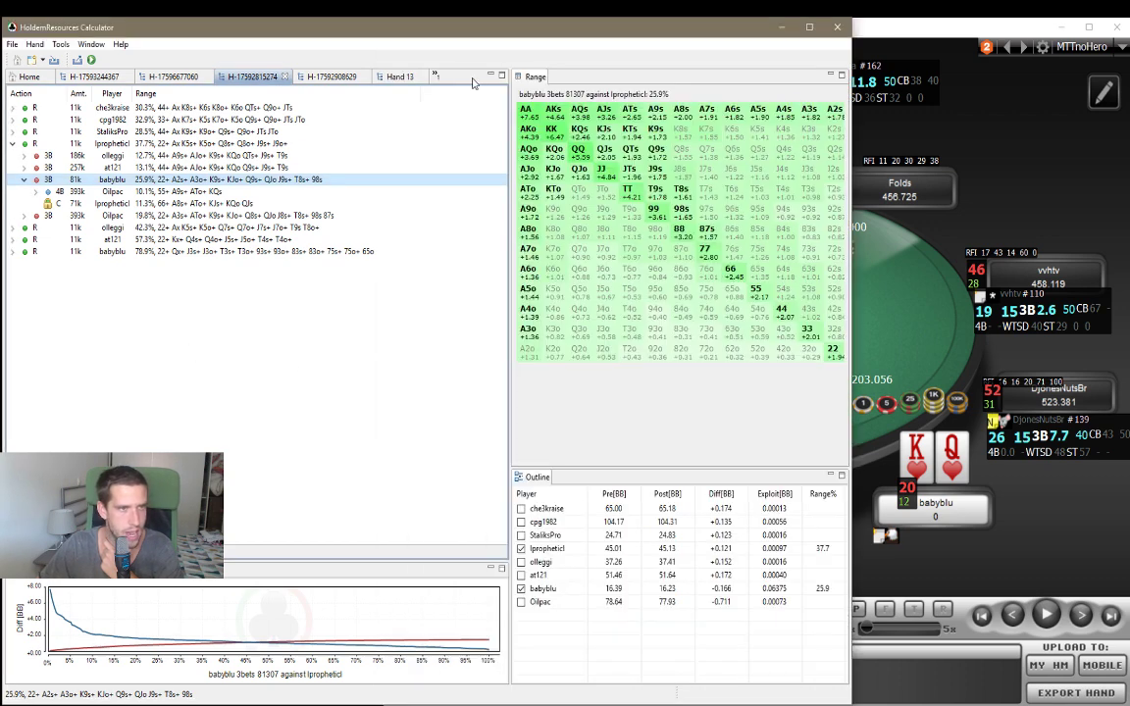
{"action": "left_click", "coordinate": [441, 77]}
{"action": "left_click", "coordinate": [451, 111]}
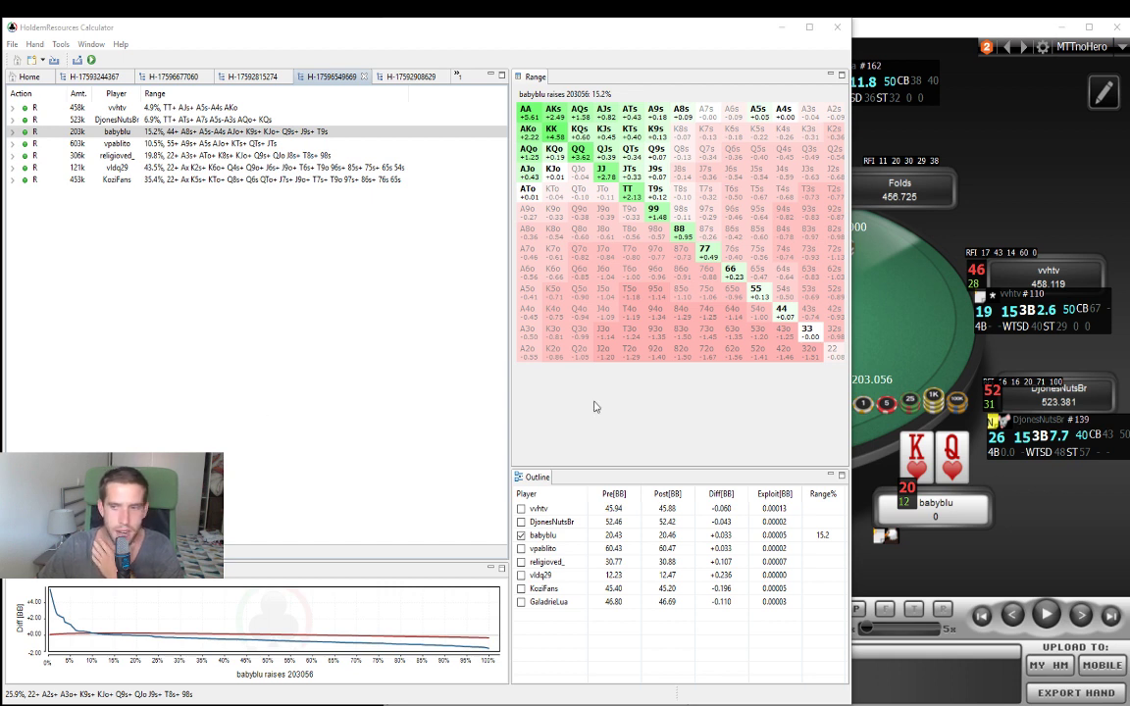
{"action": "left_click", "coordinate": [457, 442]}
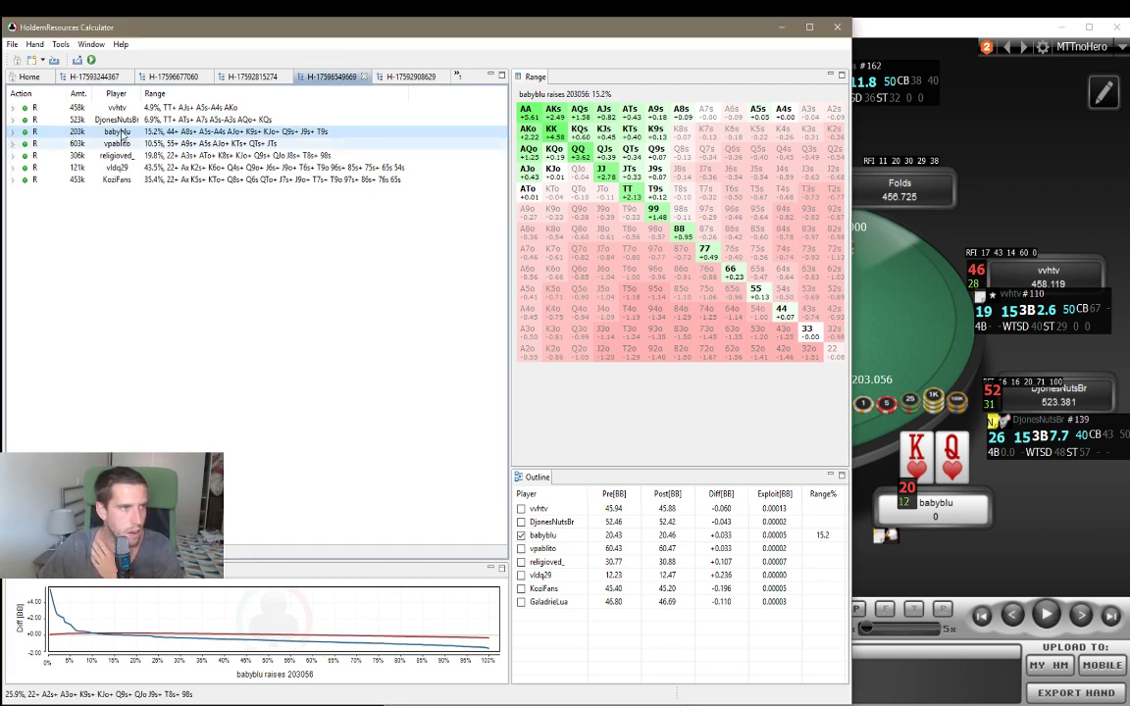
{"action": "left_click", "coordinate": [12, 132]}
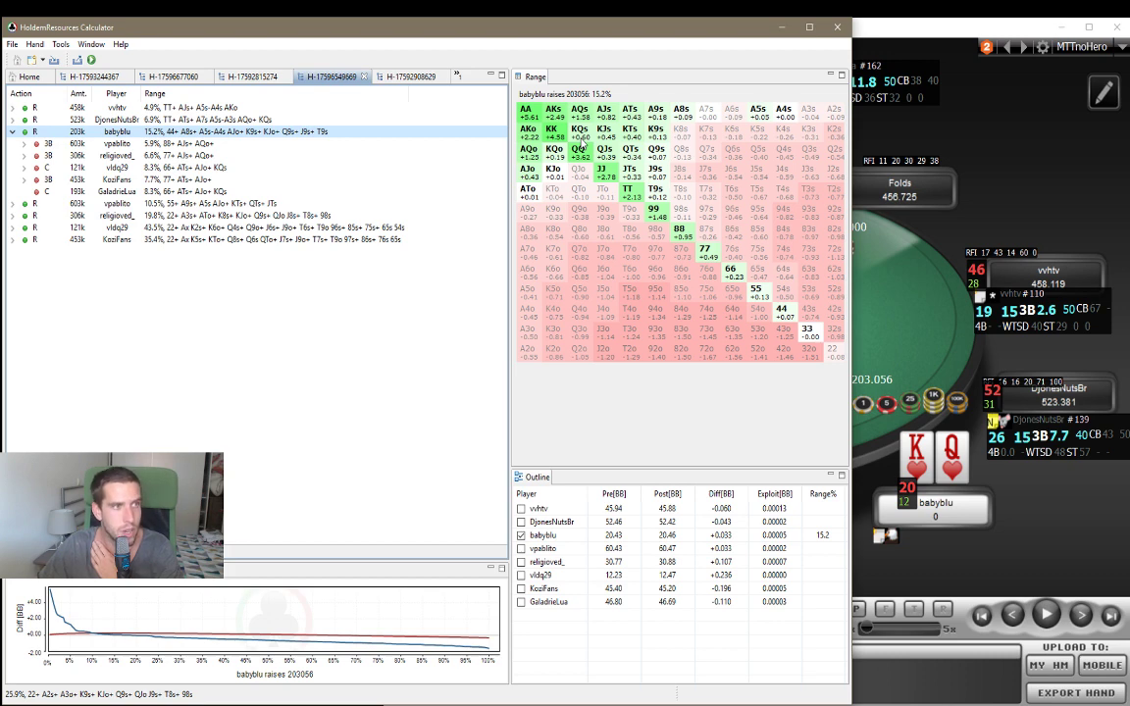
Compare the 203k raise range with the KQ suited shove and the opponents' stacks and stats in the replayer.
{"action": "left_click", "coordinate": [979, 384]}
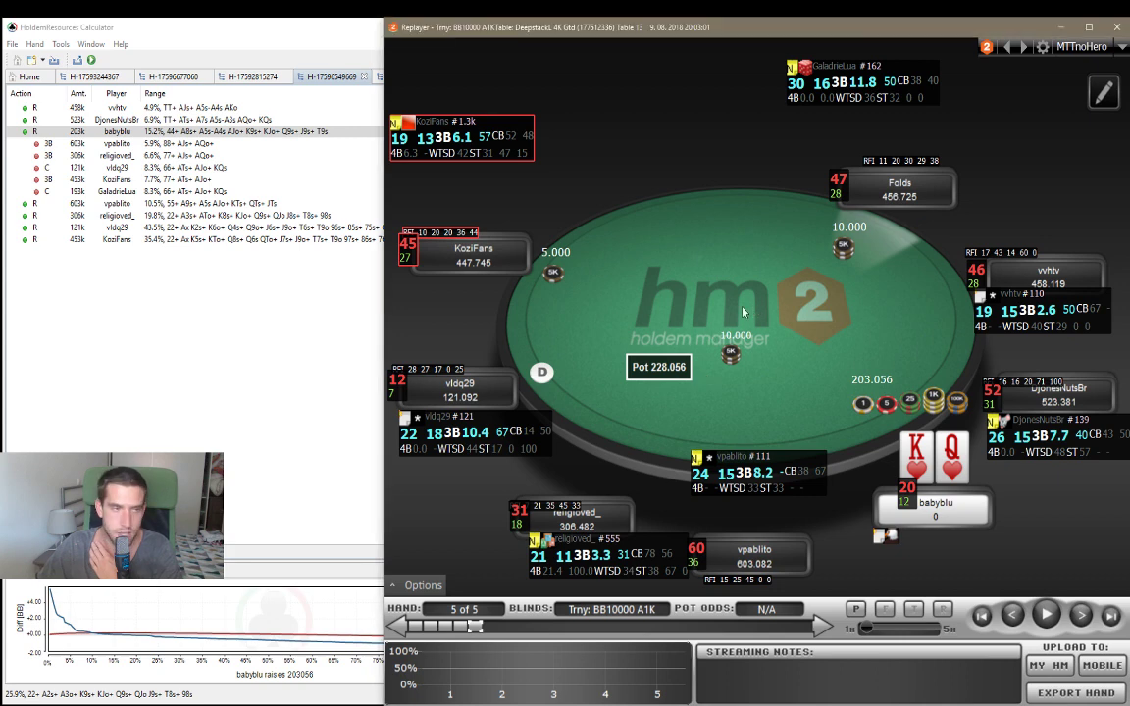
{"action": "left_click", "coordinate": [221, 129]}
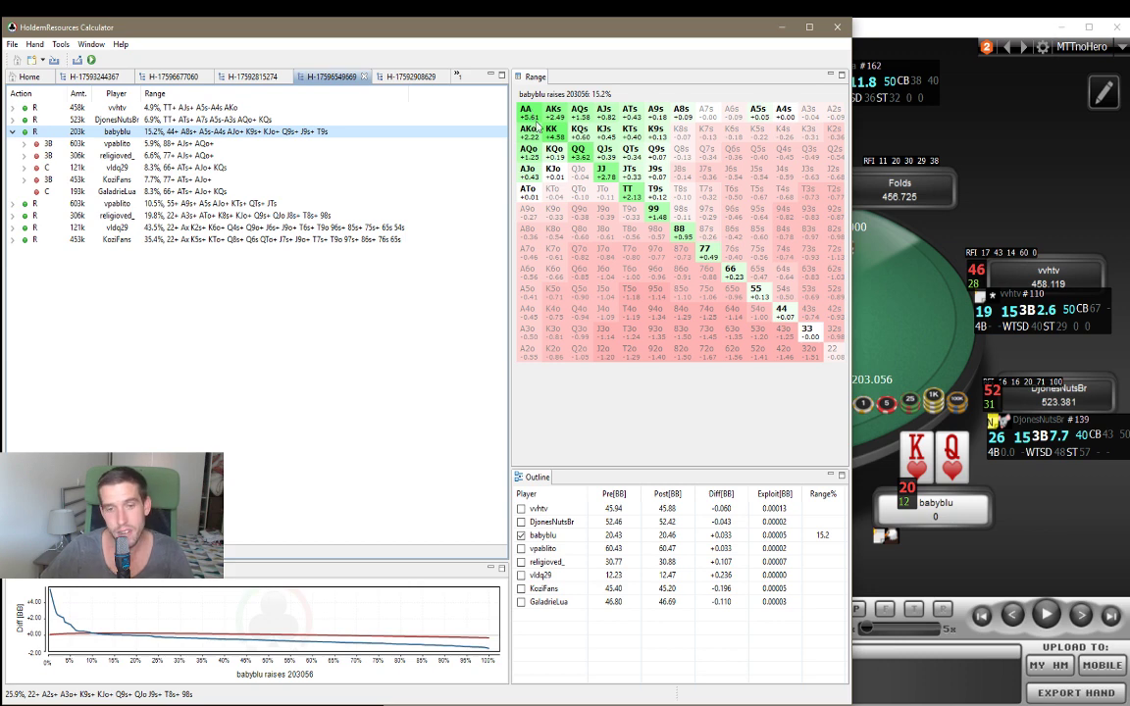
{"action": "left_click", "coordinate": [946, 327]}
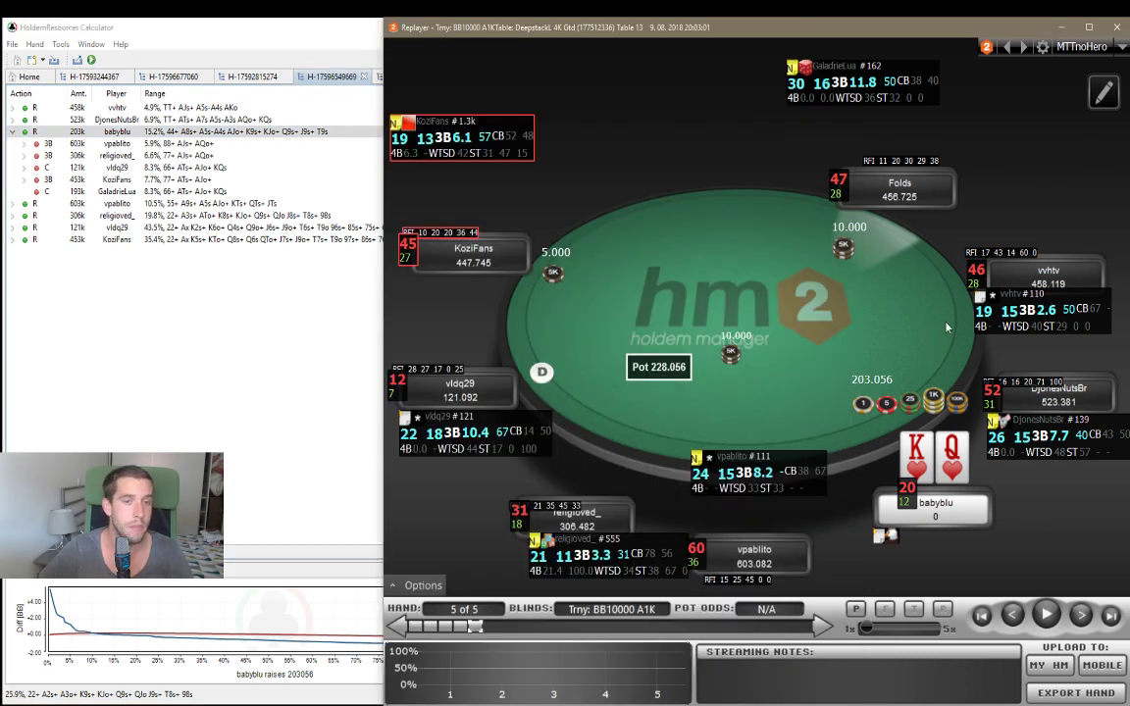
Switch to the photo viewer and examine the Daily Yellow $15 hand history image with the 123,855 AQ all-in.
{"action": "key", "text": "alt+Tab"}
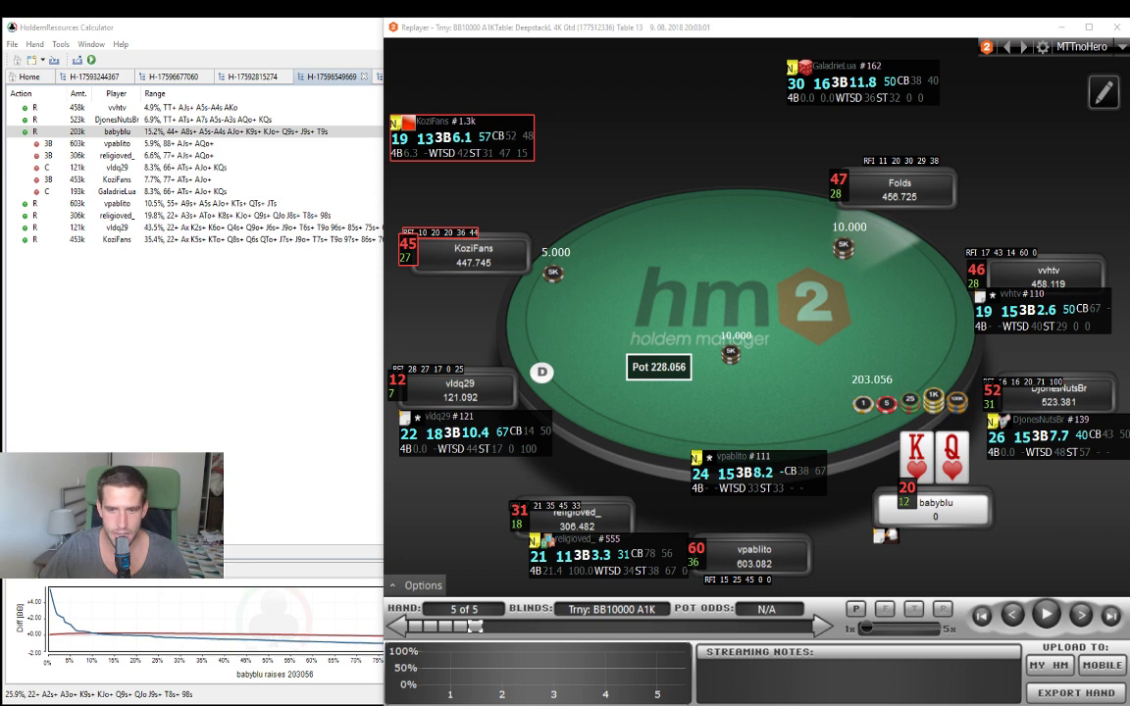
{"action": "key", "text": "alt+Tab"}
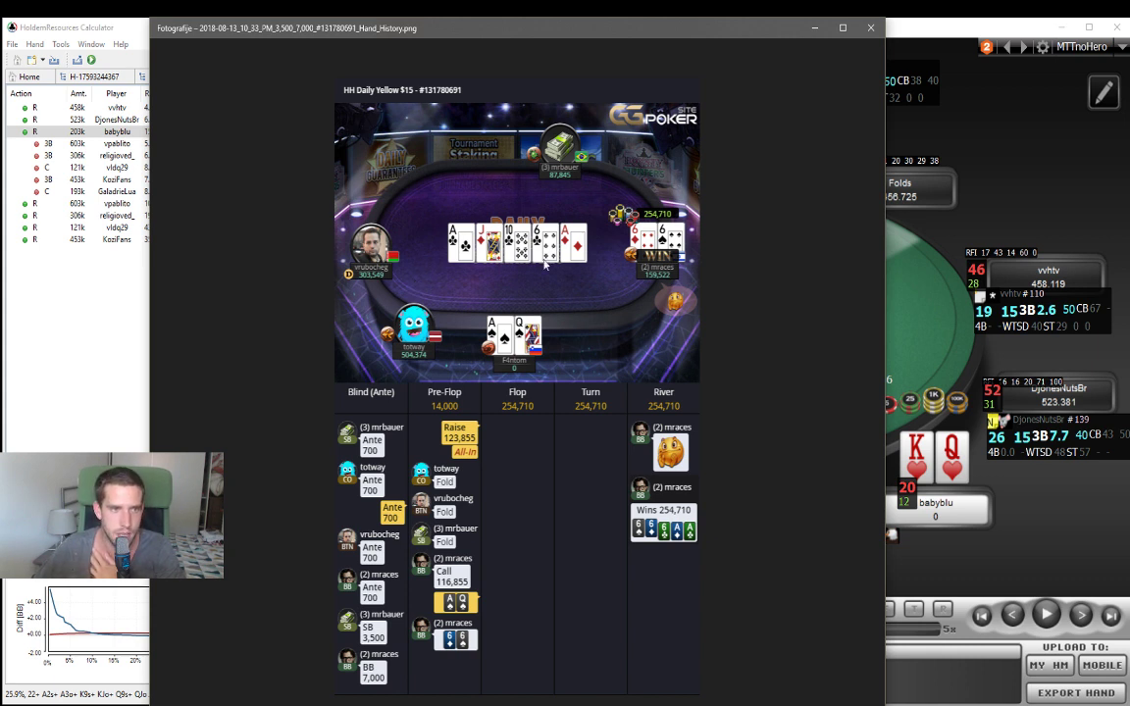
{"action": "left_click", "coordinate": [1000, 369]}
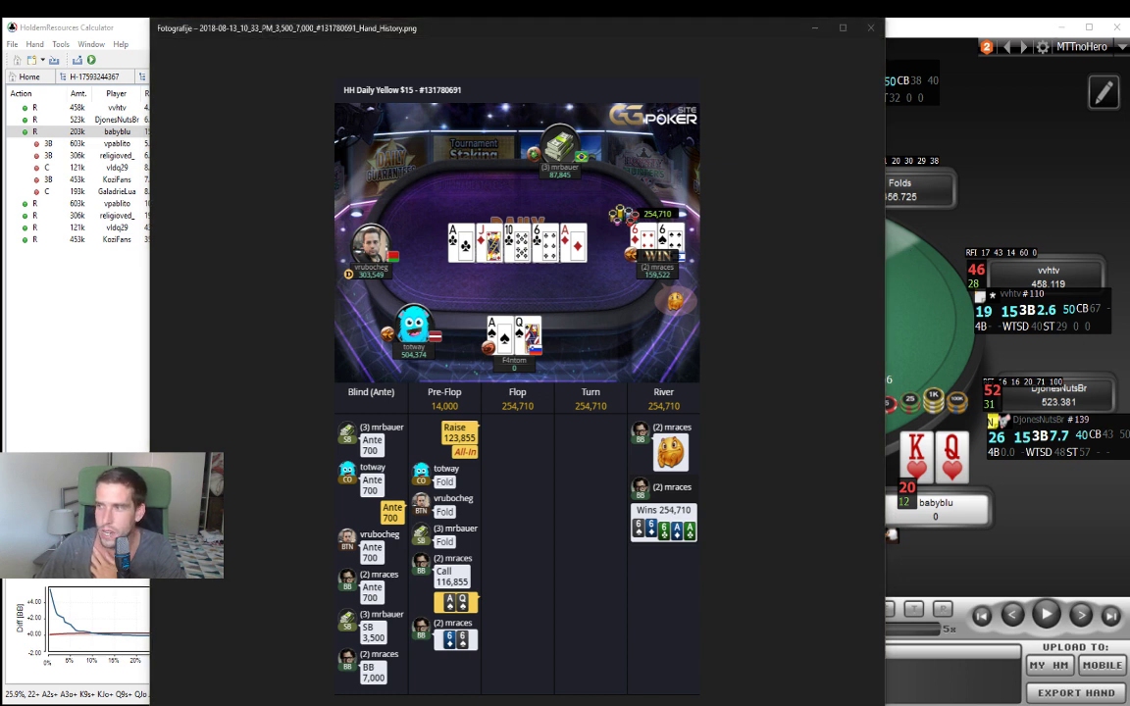
{"action": "left_click", "coordinate": [785, 361]}
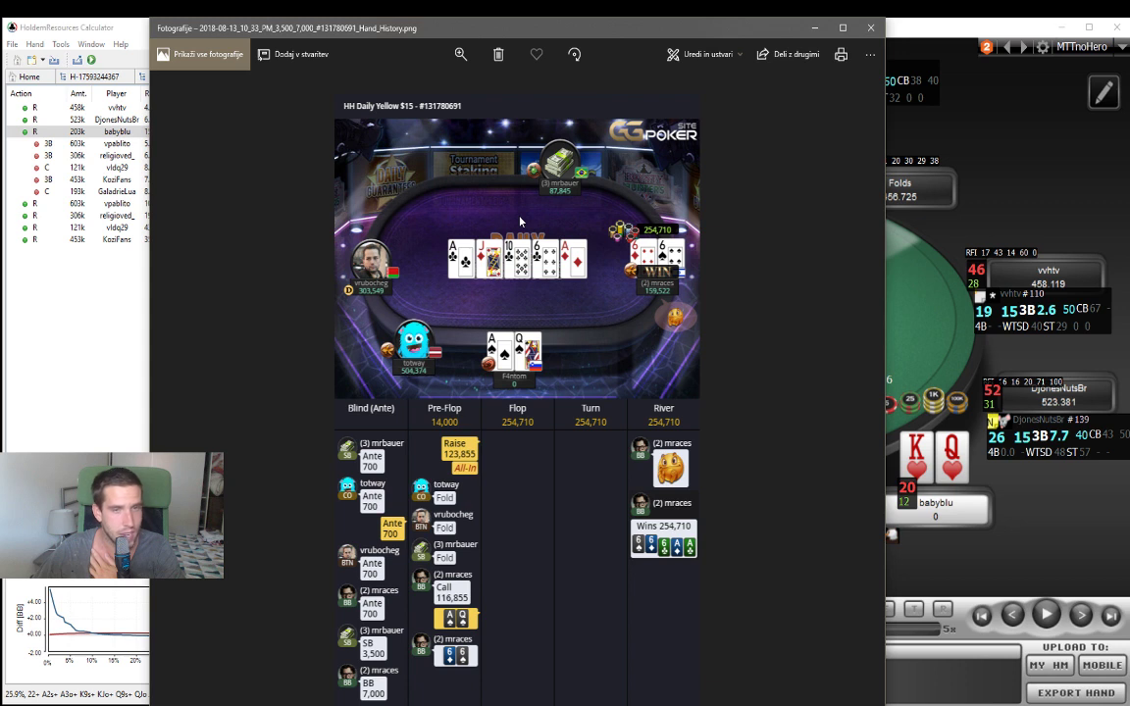
Switch back to HoldemResources Calculator and open Hand 13 to examine the UTG 119k raise range.
{"action": "left_click", "coordinate": [91, 363]}
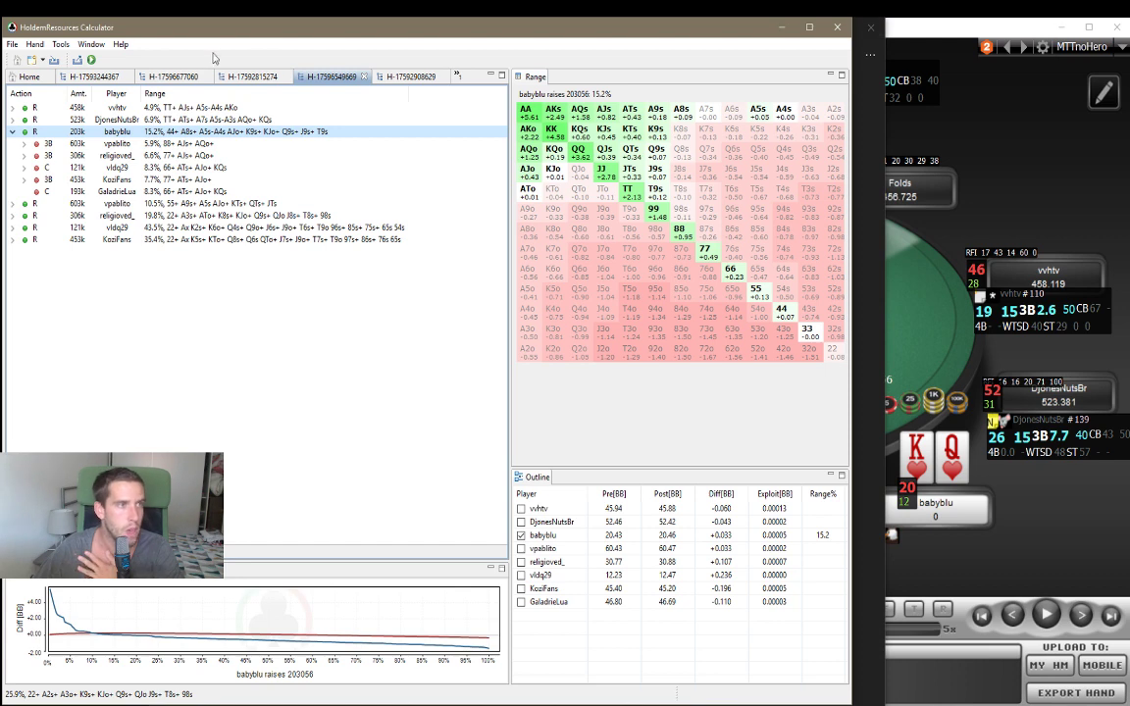
{"action": "left_click", "coordinate": [460, 77]}
{"action": "left_click", "coordinate": [480, 111]}
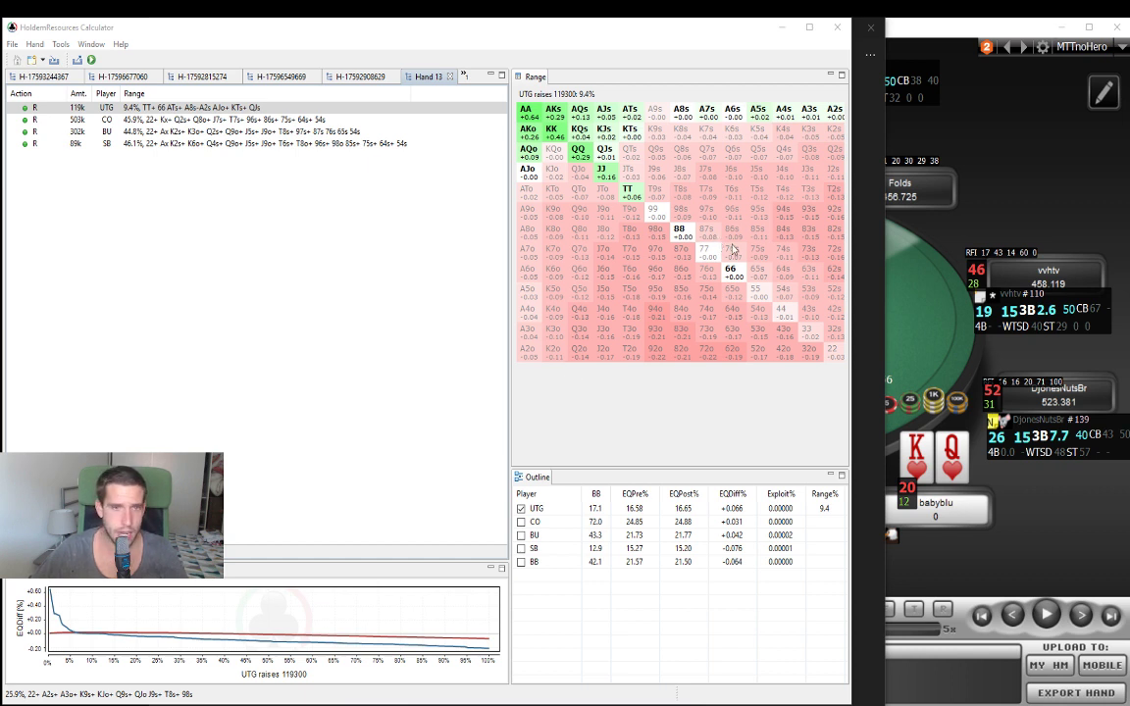
Compare the stacks and preflop action in the hand history image with the UTG 119k raise range of Hand 13.
{"action": "left_click", "coordinate": [873, 523]}
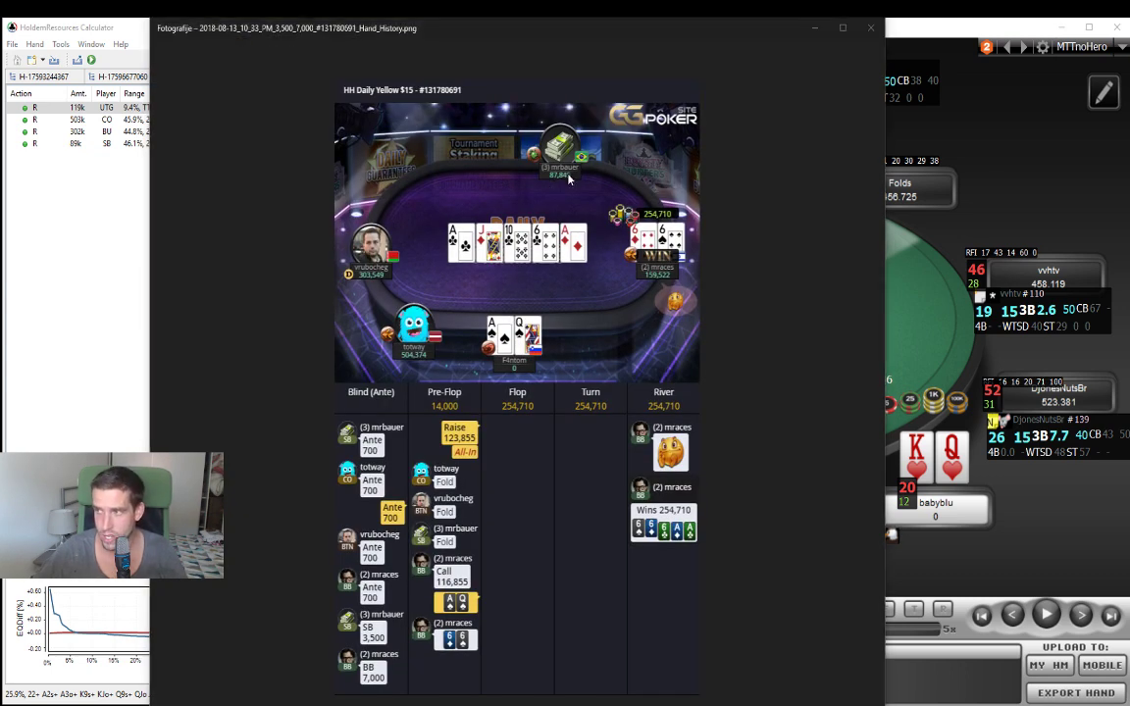
{"action": "left_click", "coordinate": [85, 248]}
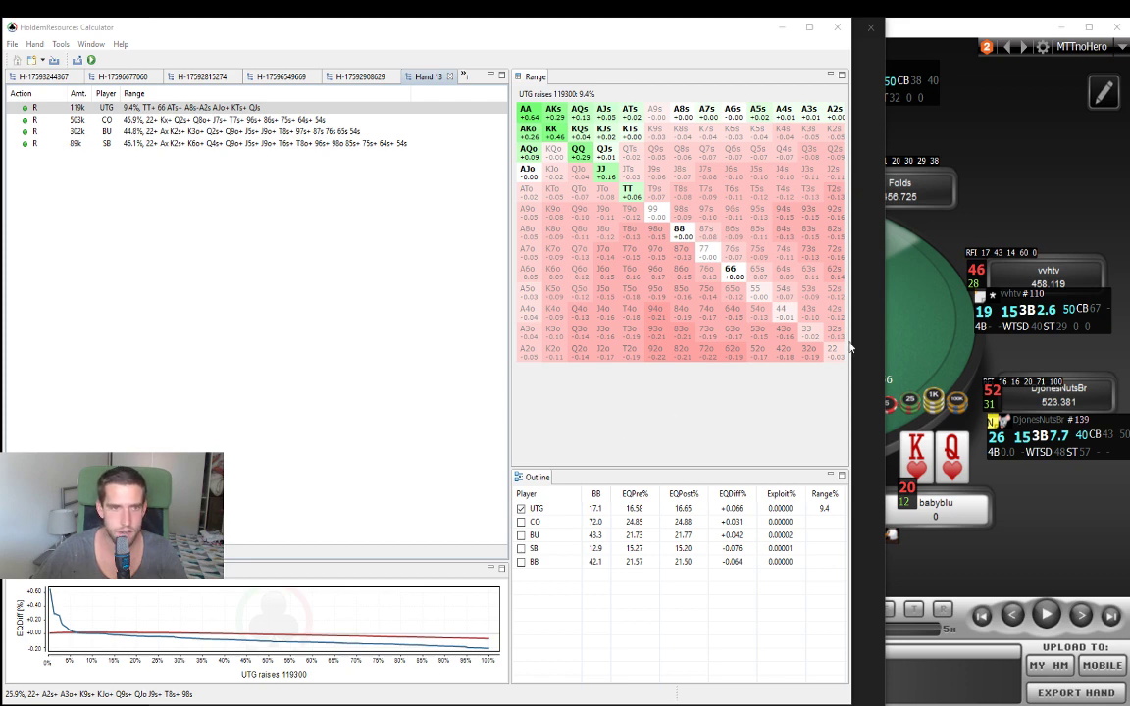
{"action": "left_click", "coordinate": [876, 328]}
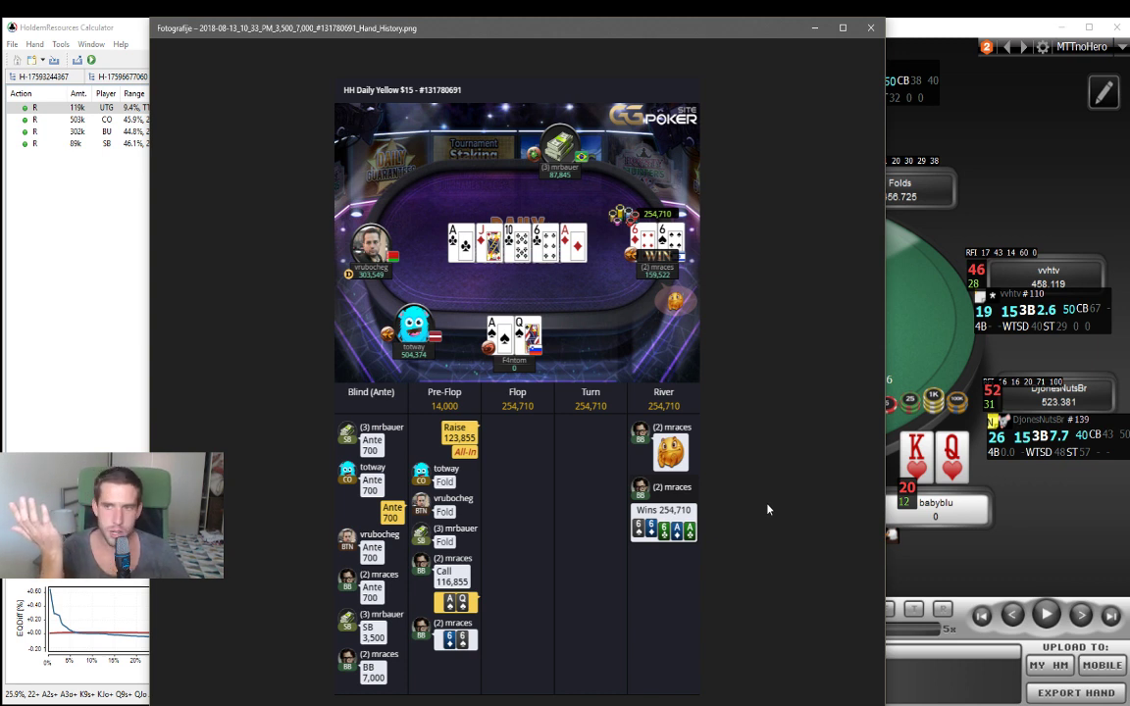
{"action": "left_click", "coordinate": [990, 295]}
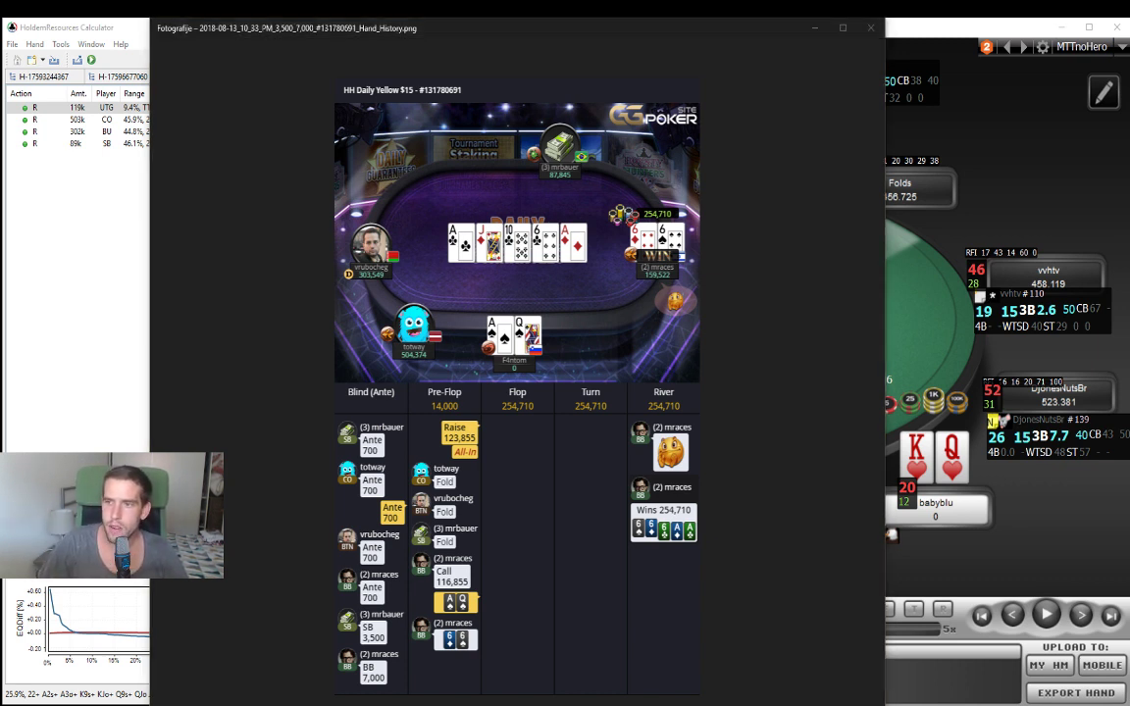
{"action": "left_click", "coordinate": [762, 434]}
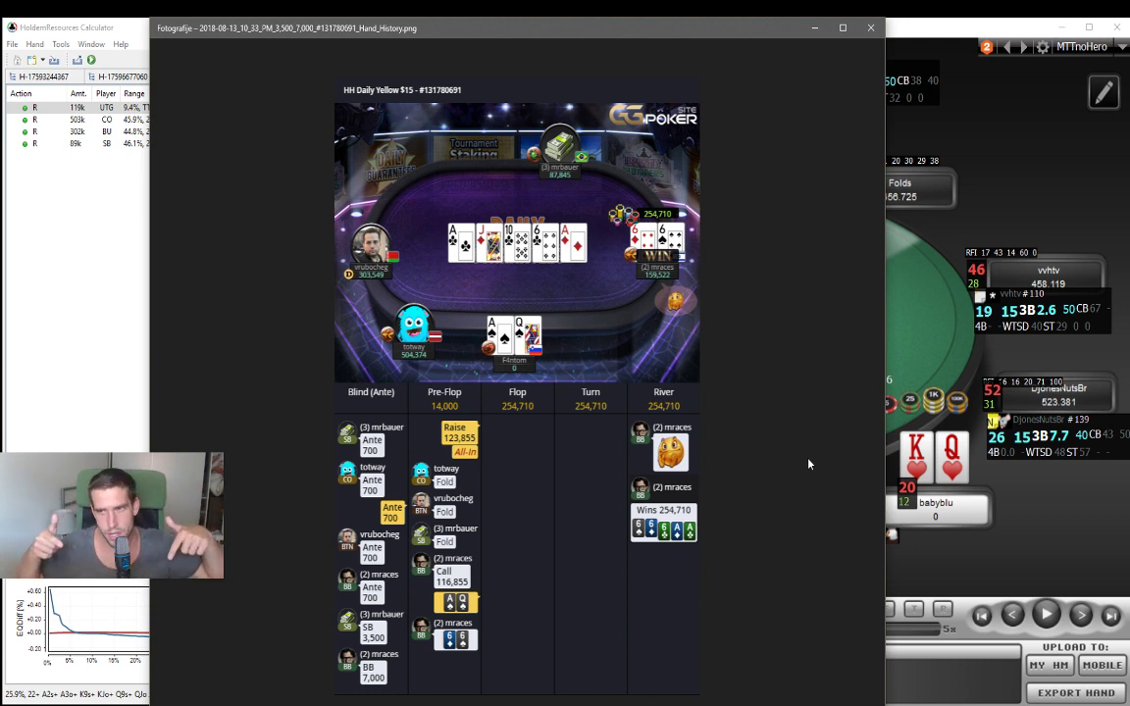
{"action": "key", "text": "alt+Tab"}
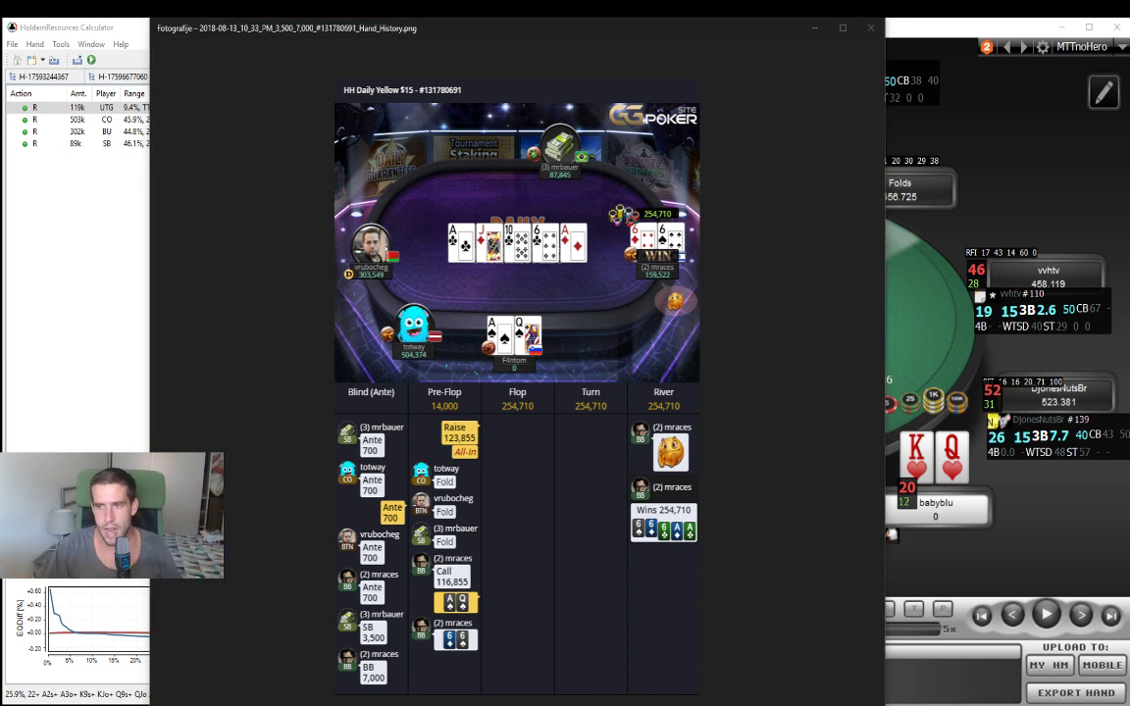